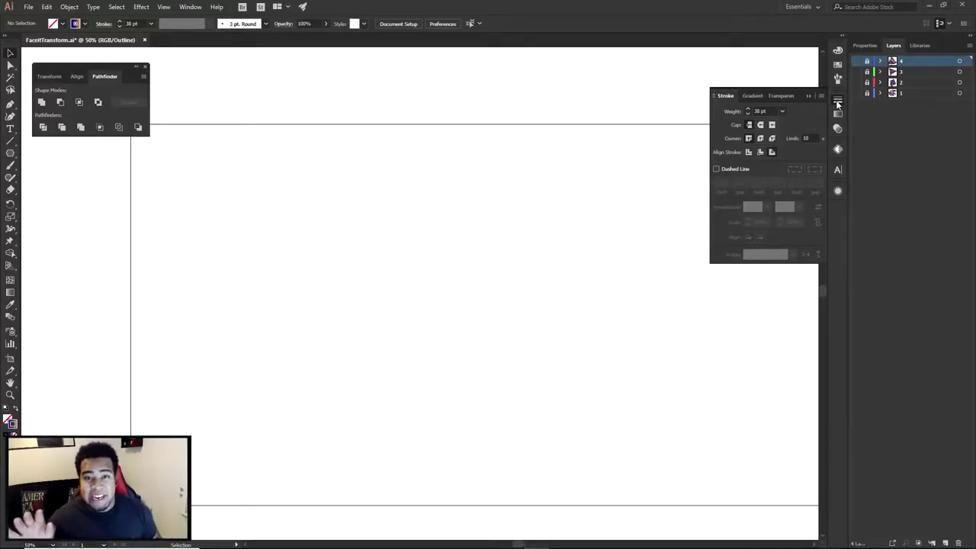
Look up the Transform effect in the Distort & Transform group and close the stroke settings.
left_click(141, 6)
mouse_move(182, 109)
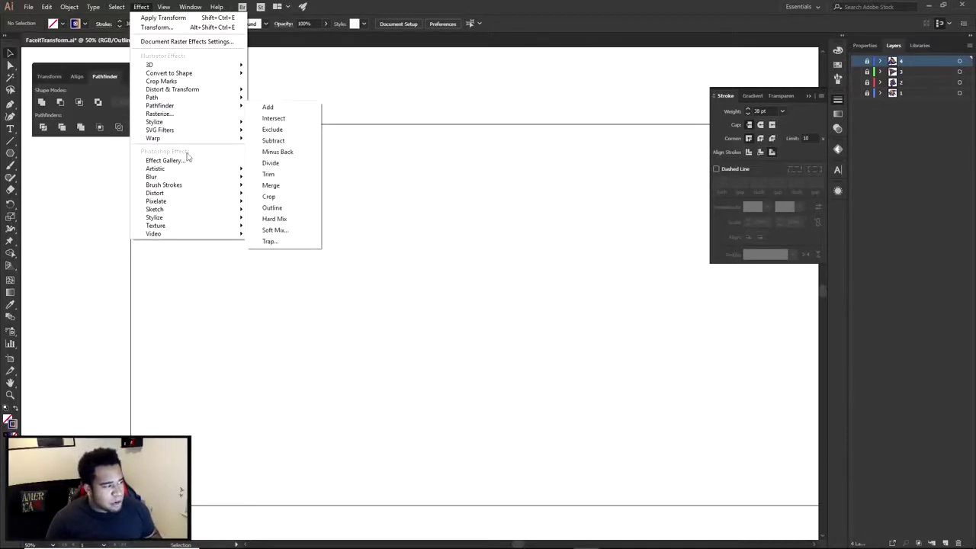
mouse_move(181, 91)
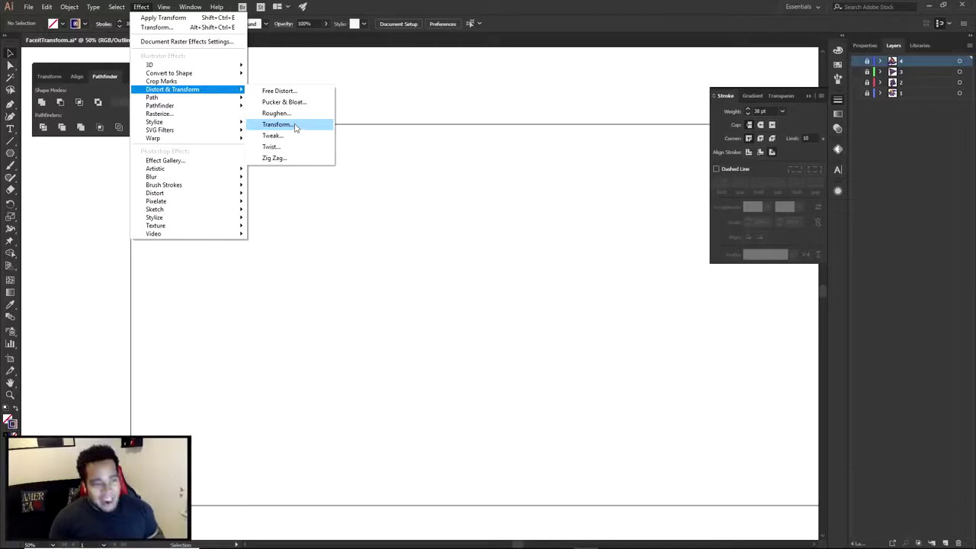
left_click(450, 158)
left_click(838, 105)
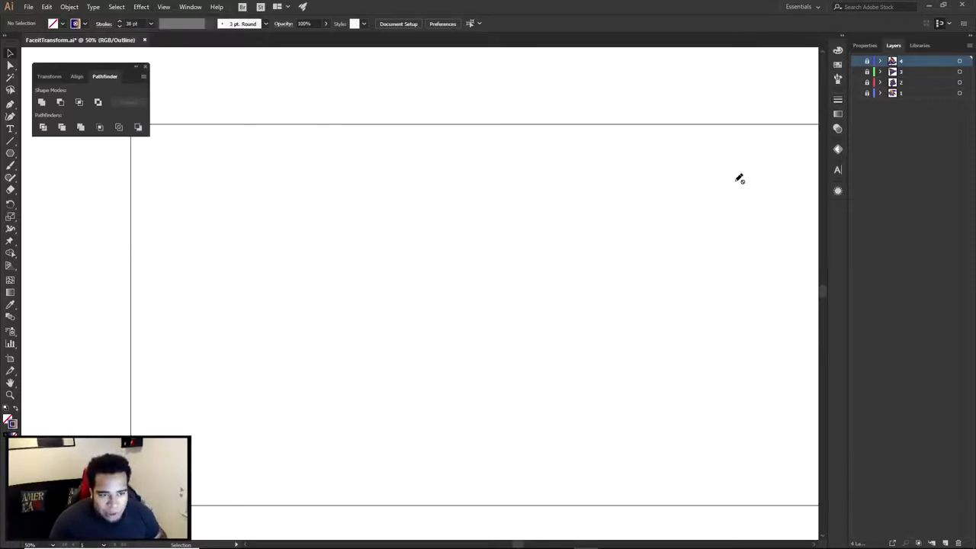
Show the artwork on layer 1 in preview mode to examine the whole swirl, and hide the layer again.
left_click(855, 92)
key("ctrl+y")
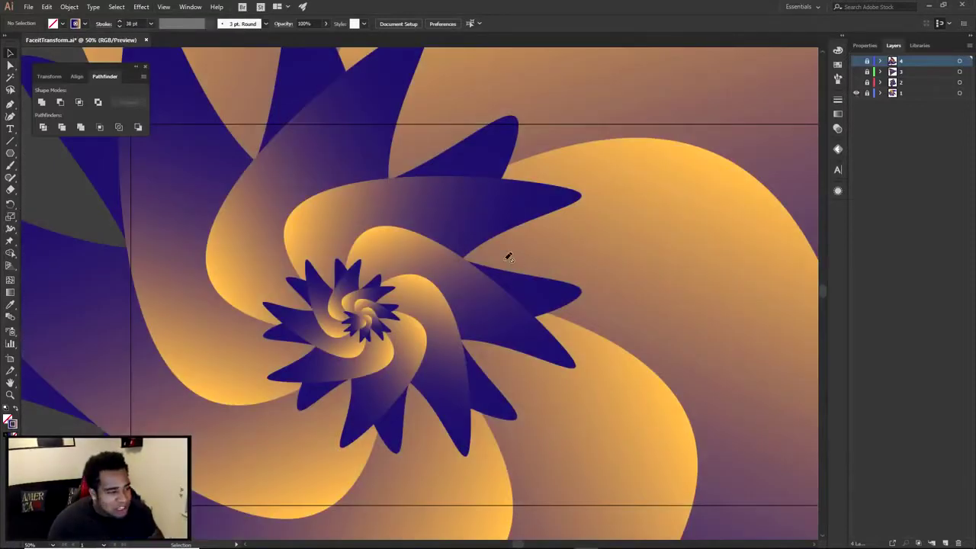
key("ctrl+minus")
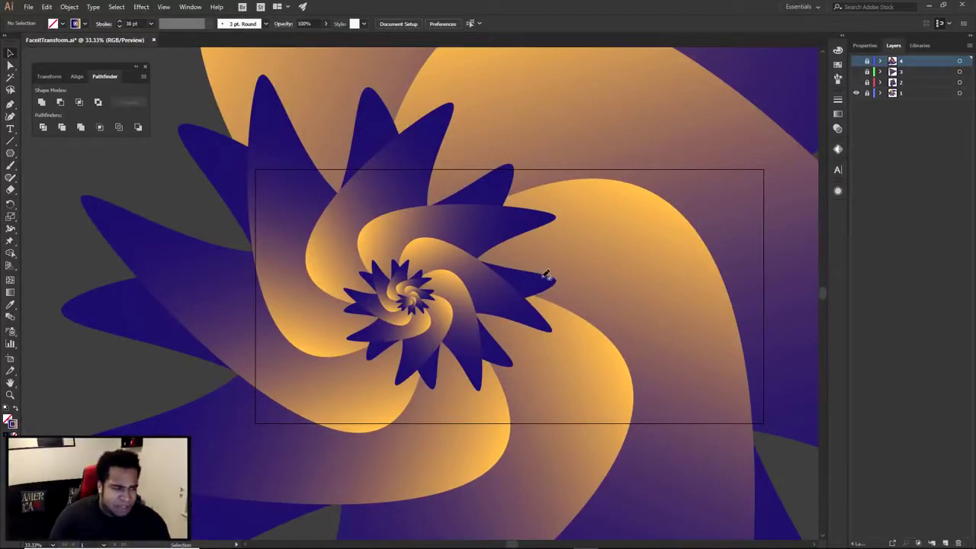
left_click(855, 92)
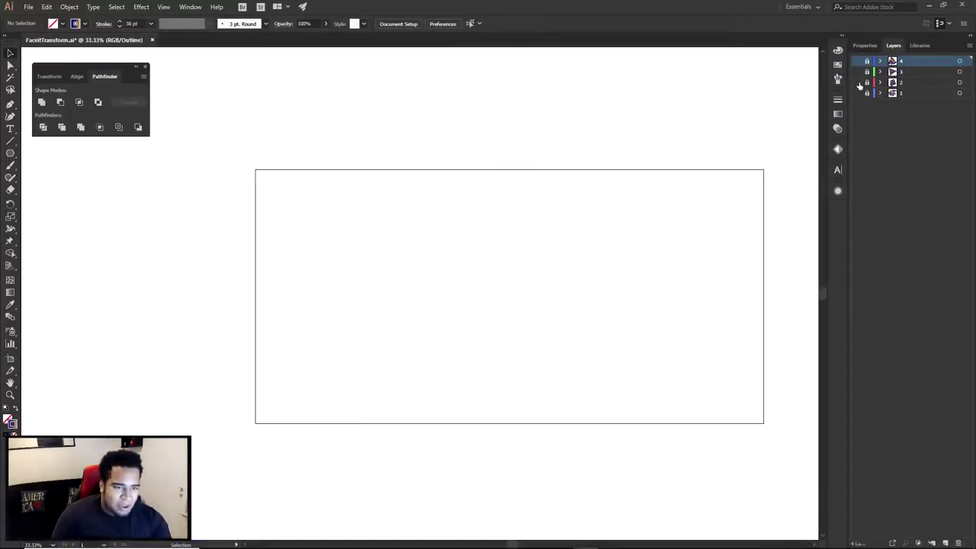
Examine the artwork on layers 2, 3 and 4 by showing only one of them at a time.
left_click(856, 82)
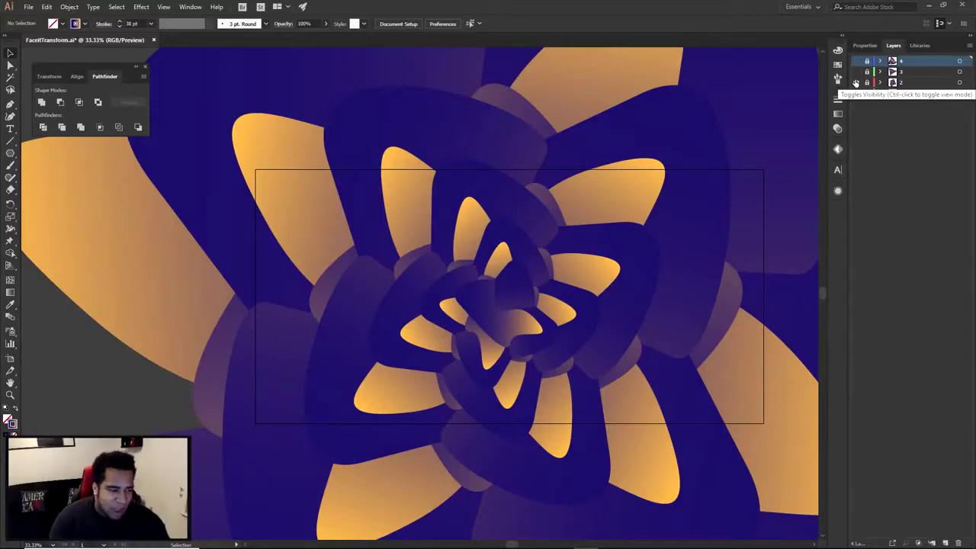
left_click(855, 83)
left_click(855, 71)
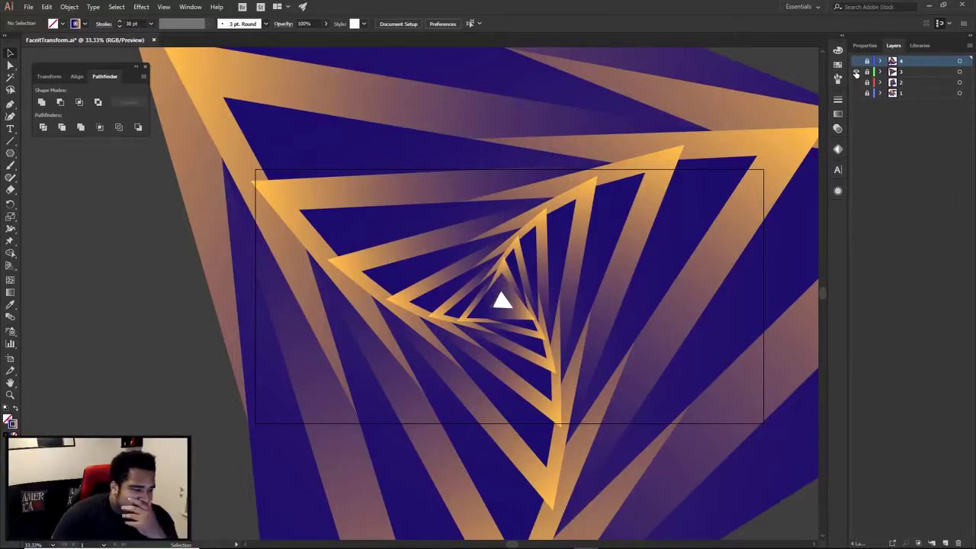
left_click(855, 72)
left_click(855, 61)
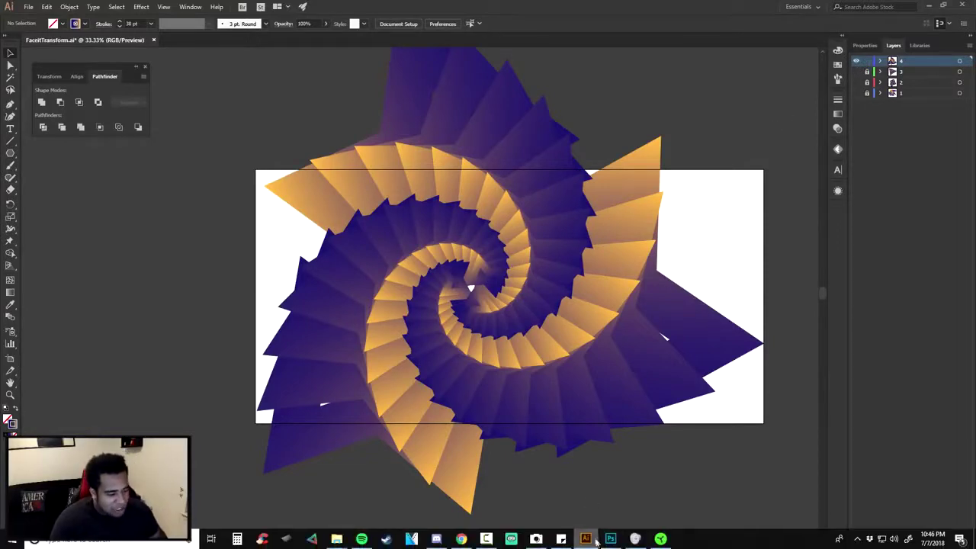
Copy the spiral artwork from layer 4 and paste it into the abstr.psd banner in Photoshop as a smart object.
left_click(609, 543)
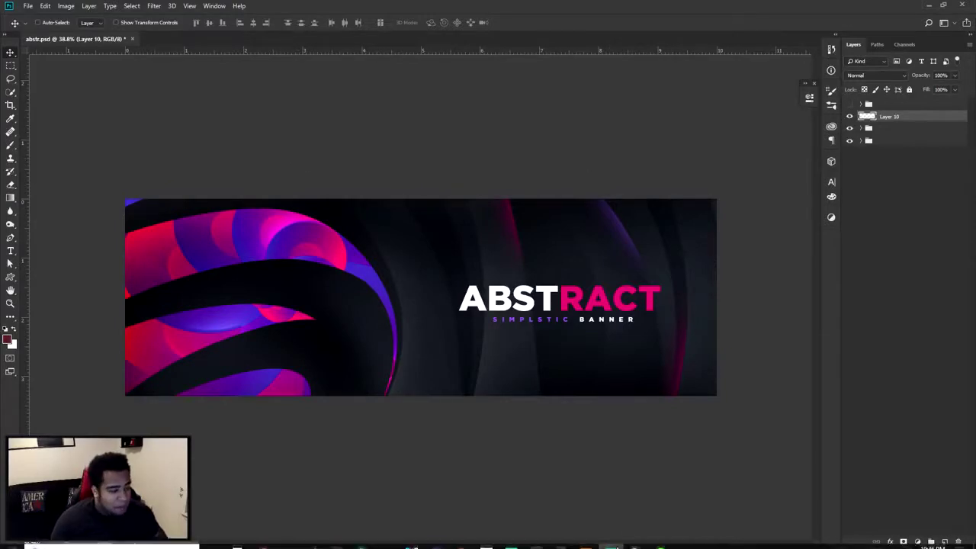
left_click(586, 539)
left_click(469, 307)
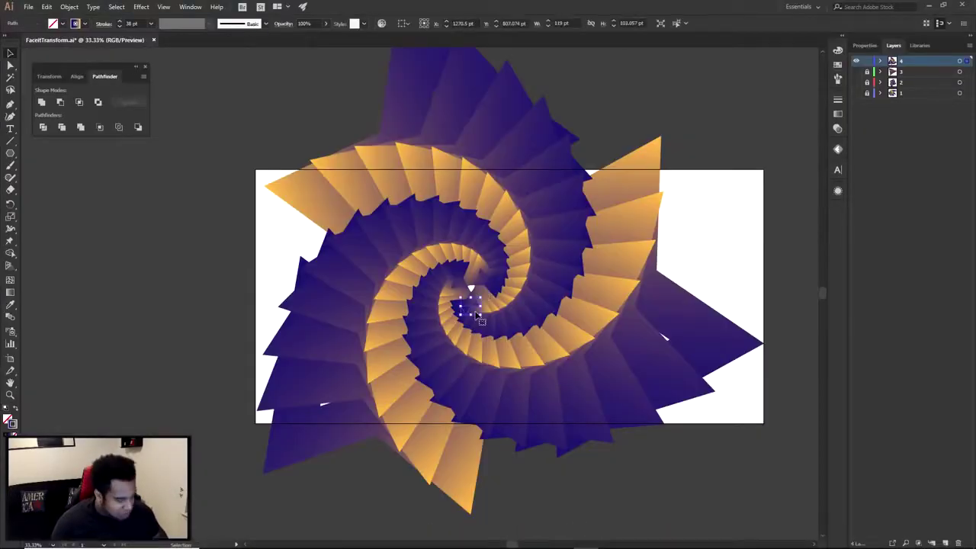
left_click(611, 541)
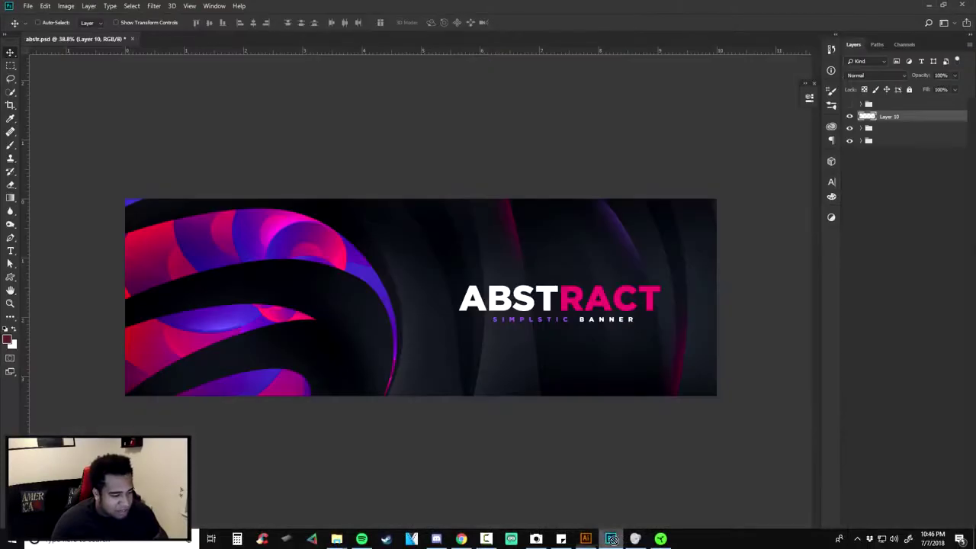
key("ctrl+v")
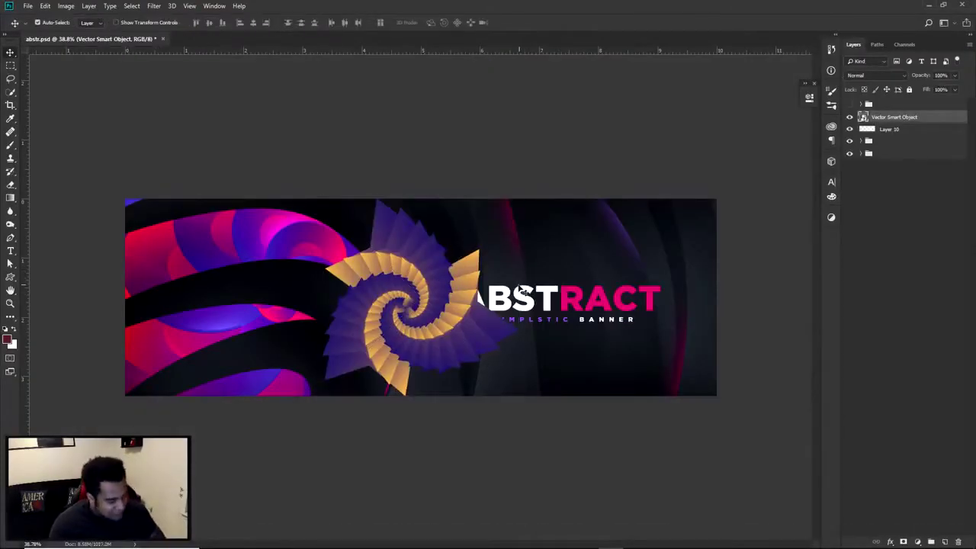
Try the pasted spiral at a new size and position on the banner, and delete it.
left_click_drag(516, 200, 749, 92)
key("Return")
left_click_drag(568, 347, 713, 286)
key("Delete")
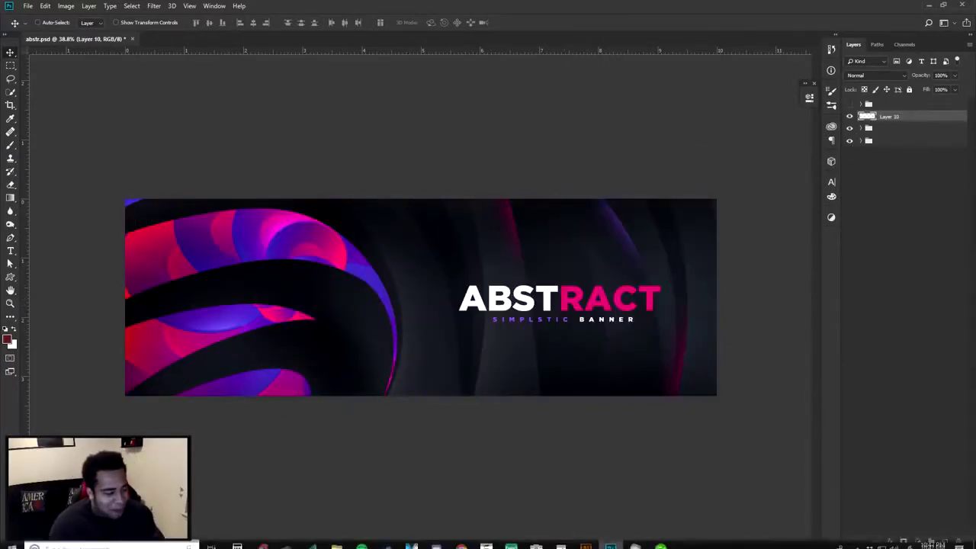
Switch back to Illustrator, lock and hide layer 4, and add a new layer above it.
left_click(585, 538)
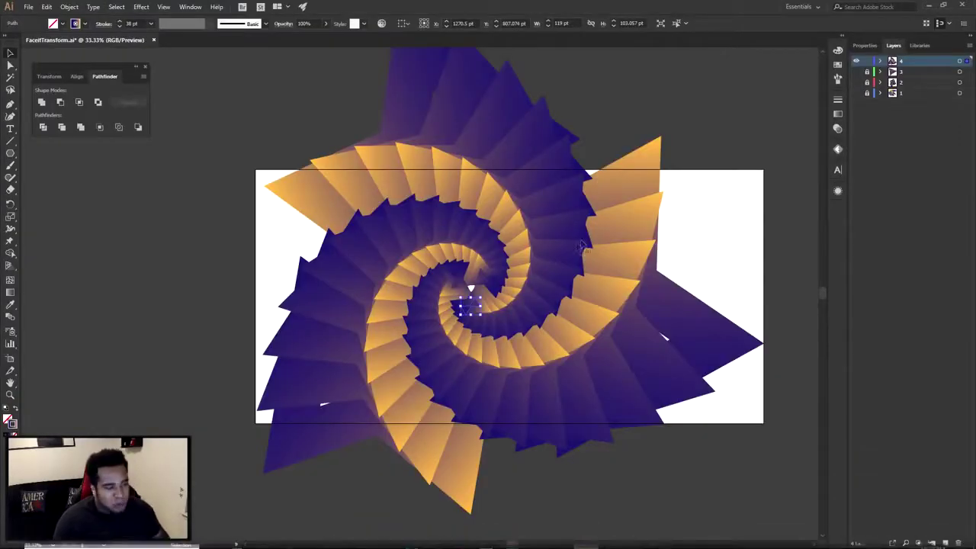
left_click(866, 62)
left_click(855, 61)
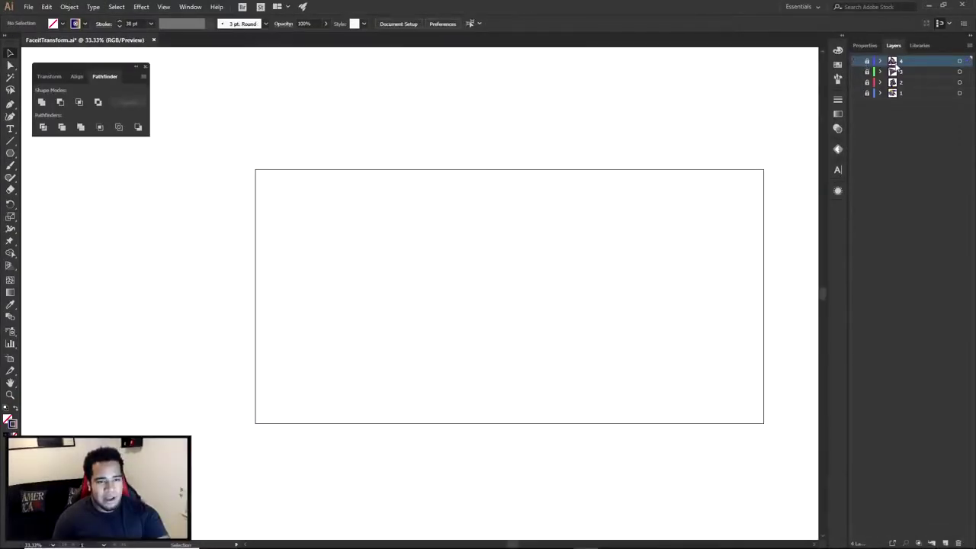
left_click(945, 542)
key("ctrl+y")
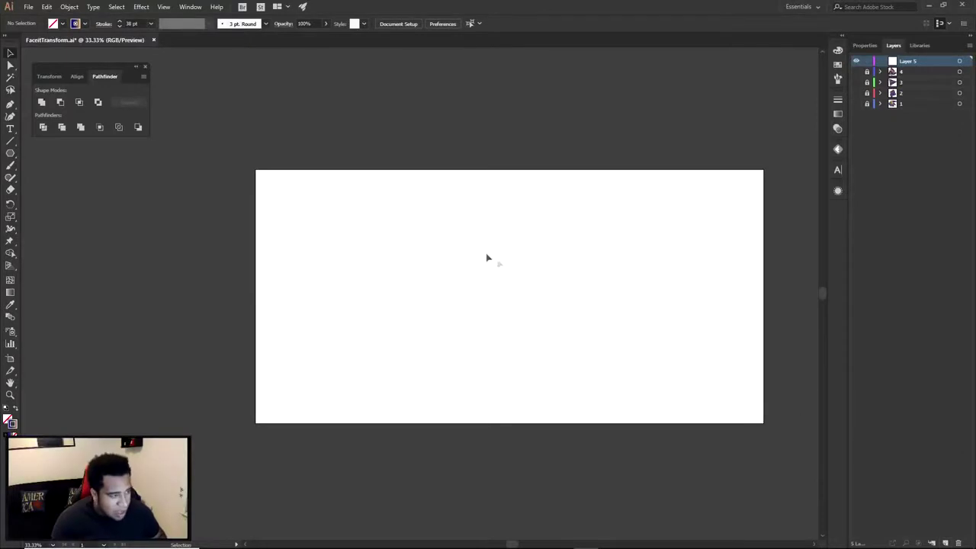
Draw a circle about 320 pt in diameter near the centre of the artboard with the Ellipse tool.
key("m")
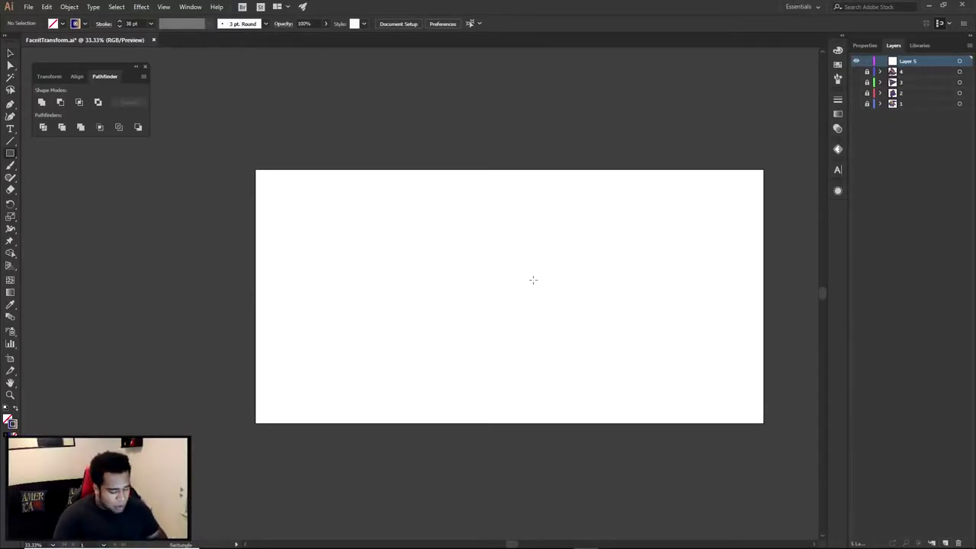
key("ctrl+equal")
key("ctrl+equal")
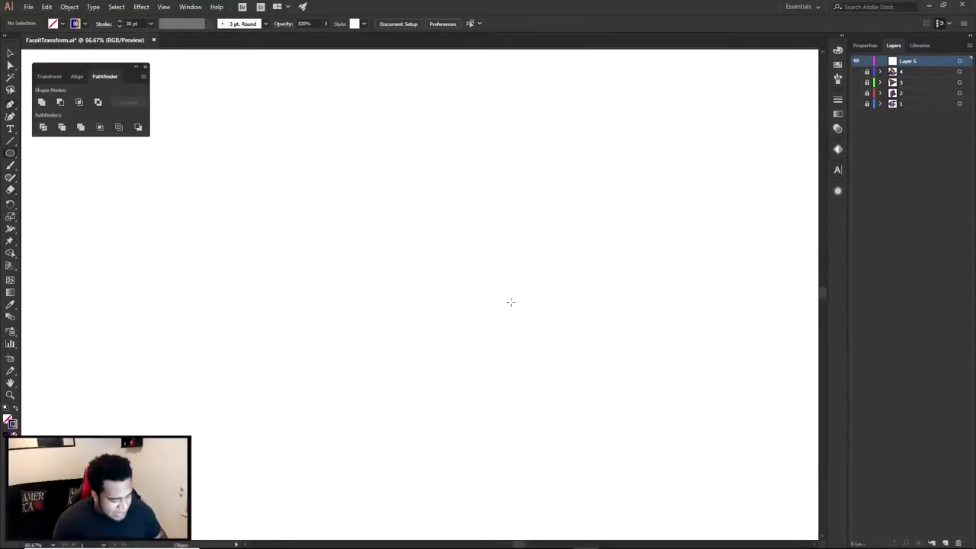
left_click_drag(511, 301, 566, 358)
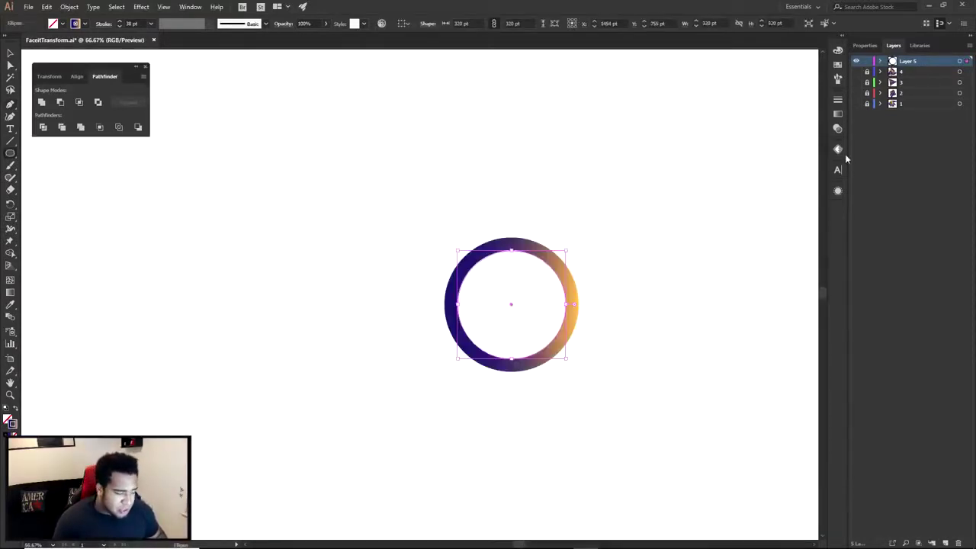
Align the circle's stroke to the inside and deselect the circle.
left_click(837, 103)
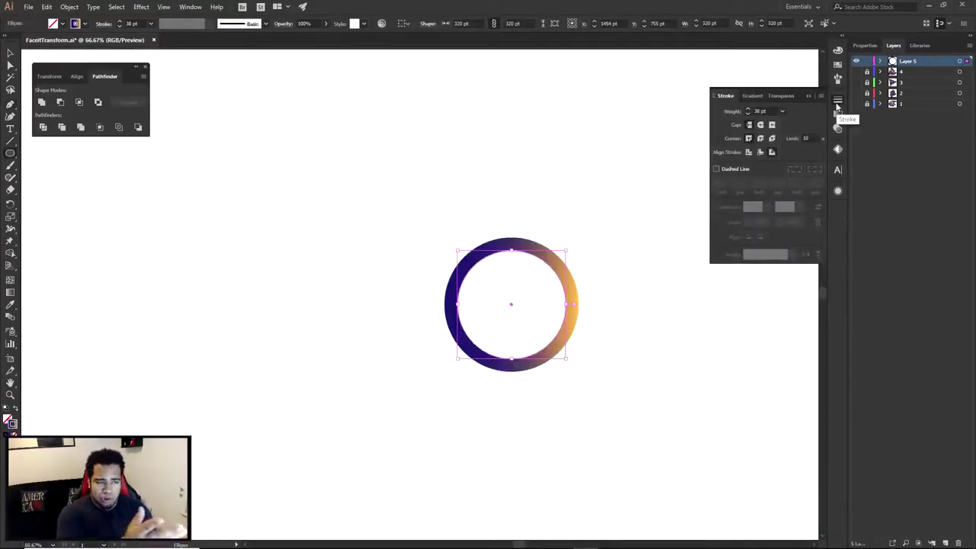
left_click(190, 7)
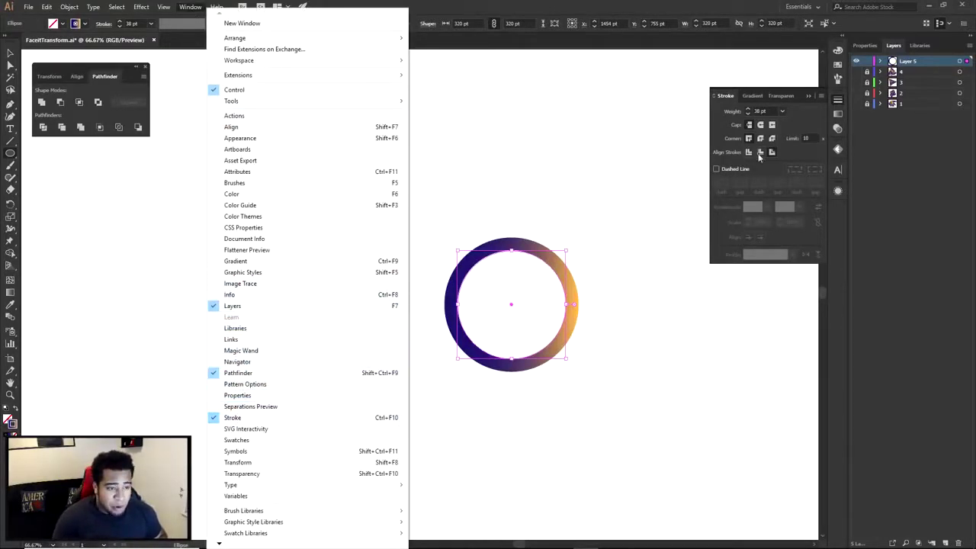
left_click(760, 152)
left_click(760, 152)
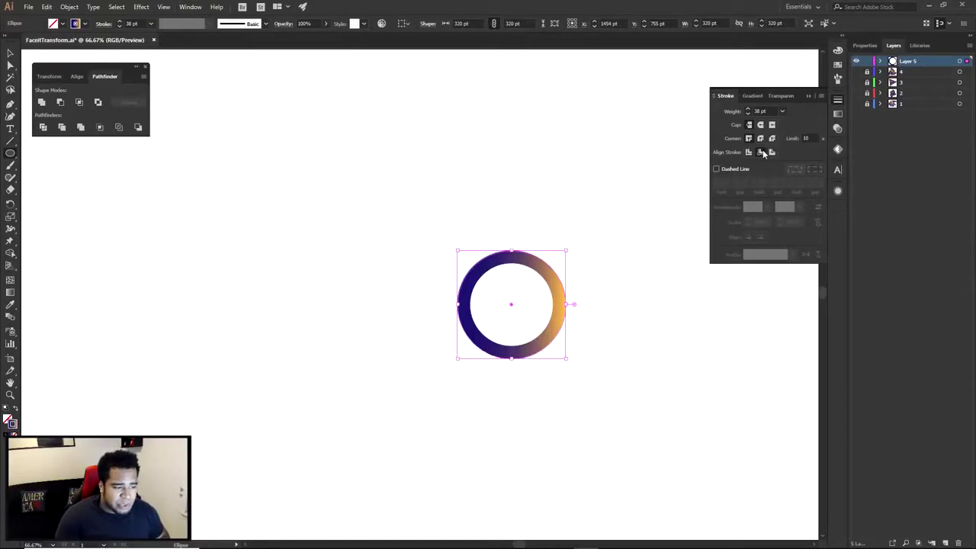
scroll(639, 334, "down", 2)
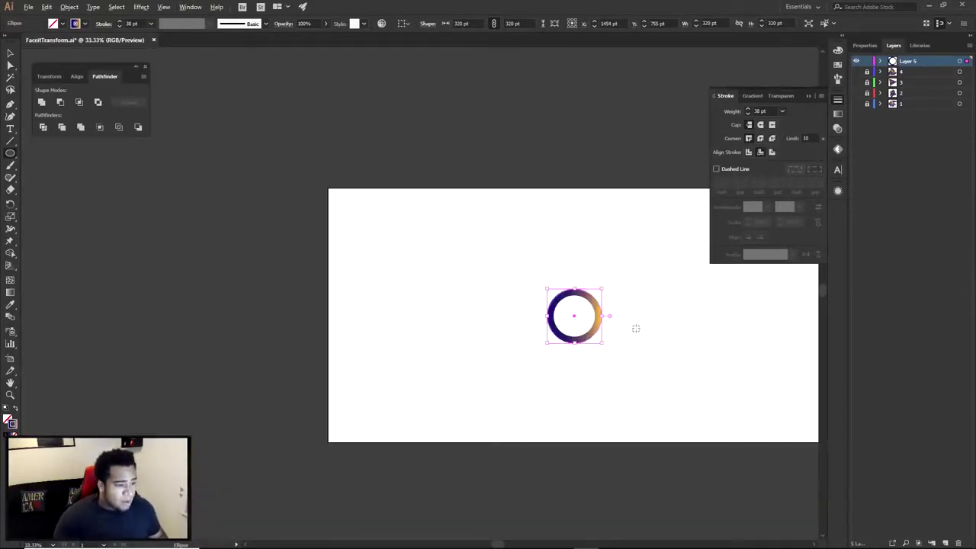
key("a")
left_click(665, 363)
left_click_drag(664, 363, 632, 353)
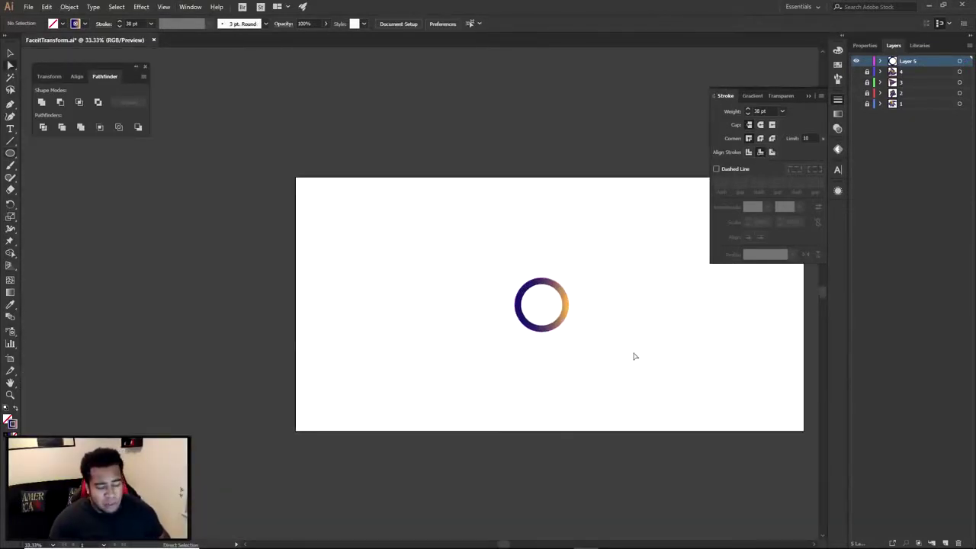
Review the width, height and units in the new document settings and close them without creating a document.
left_click(28, 7)
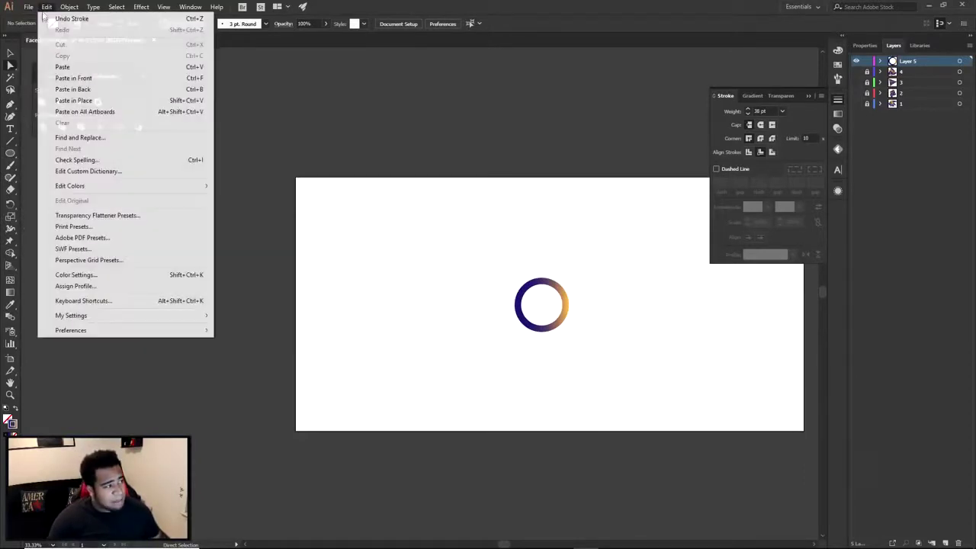
left_click(36, 18)
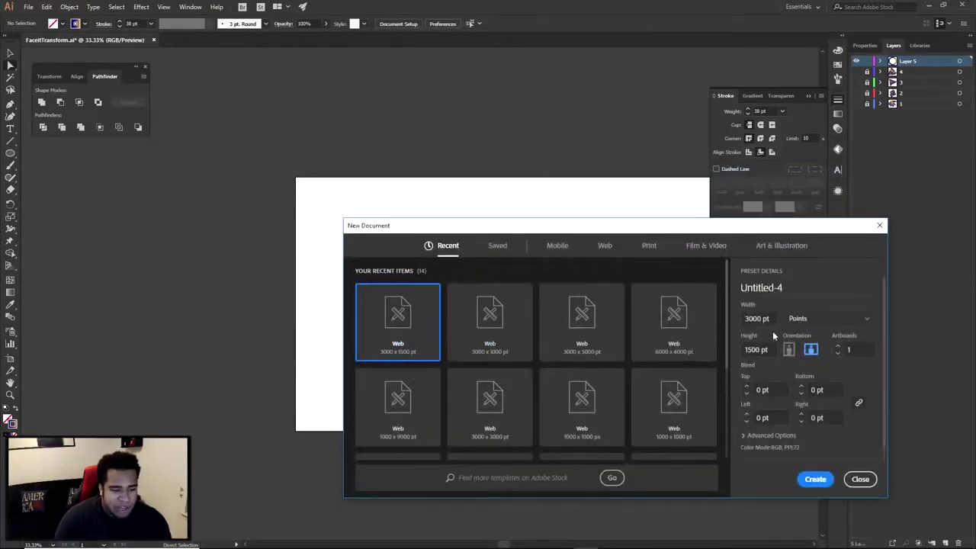
left_click(859, 479)
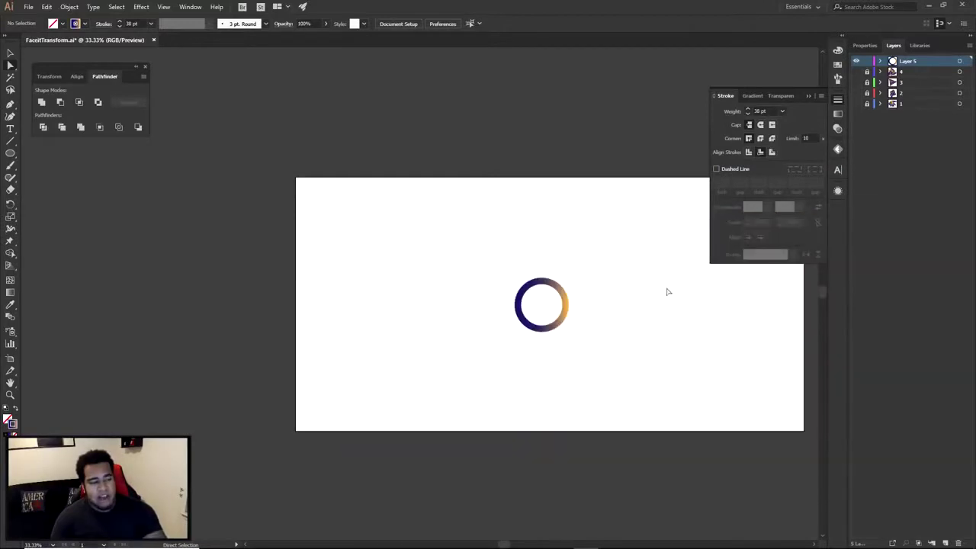
Select the circle and scale it down to about 210 pt in diameter.
scroll(577, 311, "up", 3)
left_click_drag(361, 206, 643, 456)
key("v")
left_click_drag(551, 218, 525, 242)
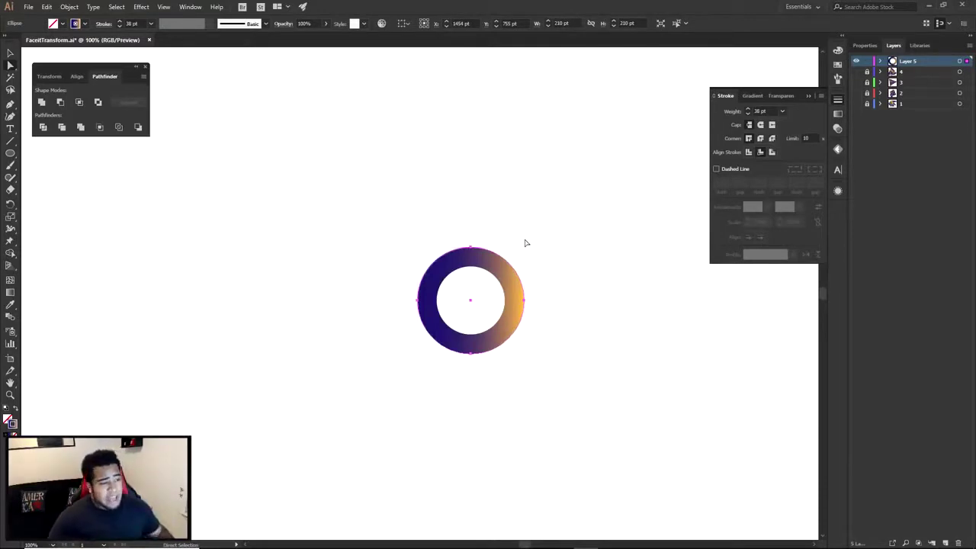
Show layer 4 to compare the circle with the finished spiral and the surrounding canvas, and hide the layer again.
left_click(856, 72)
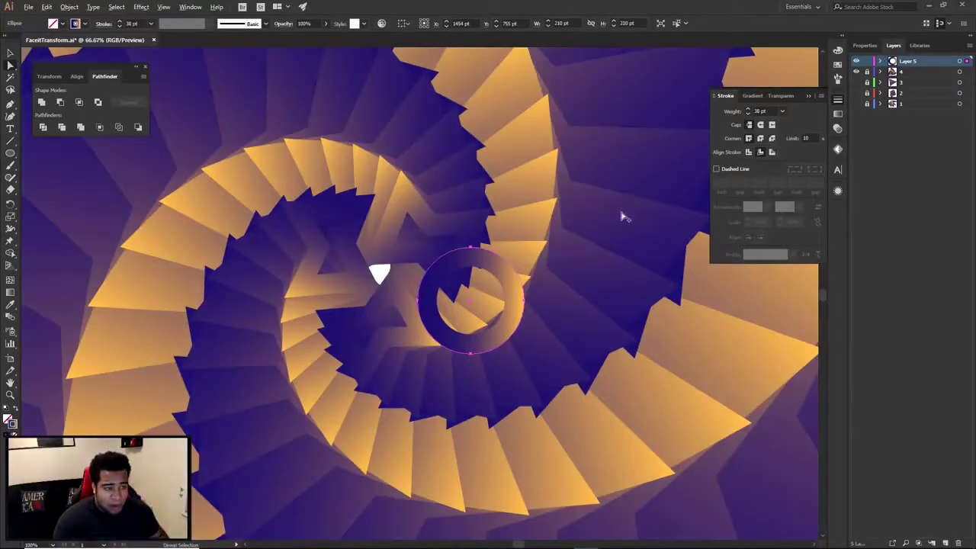
scroll(620, 215, "down", 6)
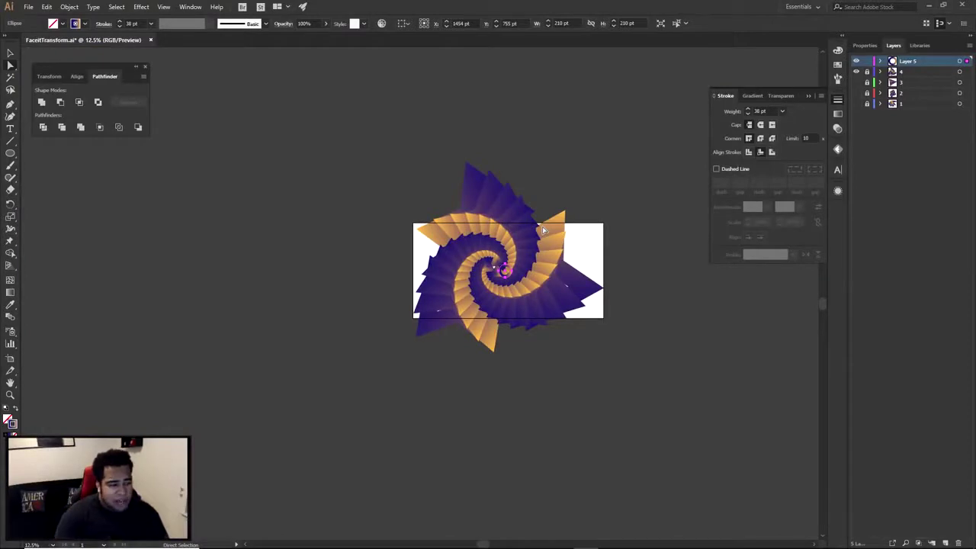
key("ctrl+minus")
key("ctrl+minus")
key("ctrl+minus")
key("ctrl+minus")
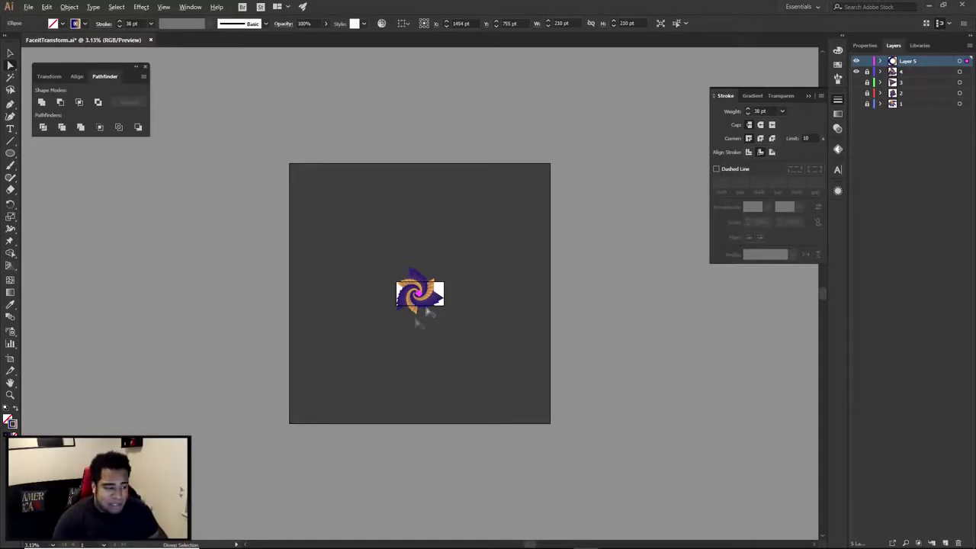
scroll(414, 325, "up", 9)
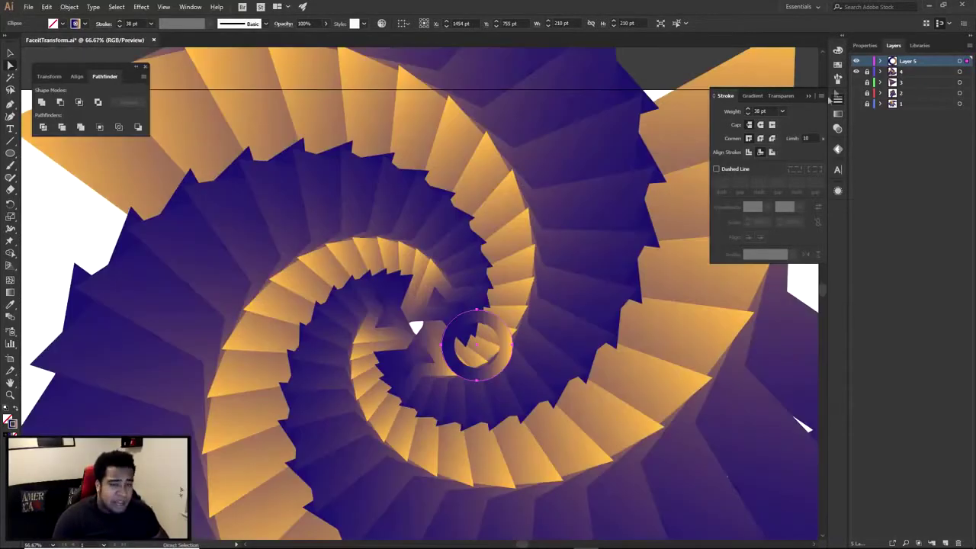
left_click(856, 72)
Scale the circle down further to about 118 pt in diameter.
scroll(456, 345, "up", 2)
scroll(456, 345, "up", 1)
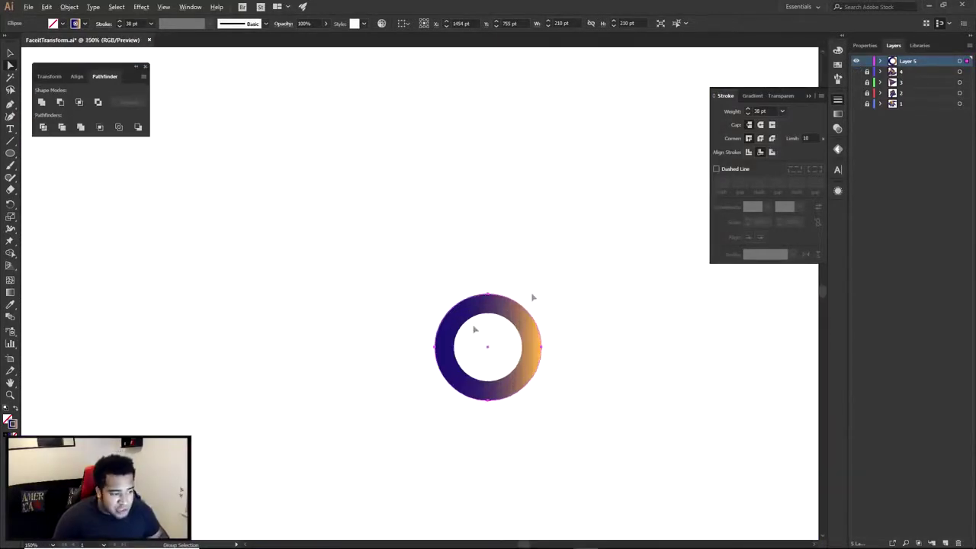
left_click_drag(628, 246, 548, 231)
scroll(548, 235, "down", 4)
scroll(532, 250, "up", 3)
scroll(531, 248, "up", 1)
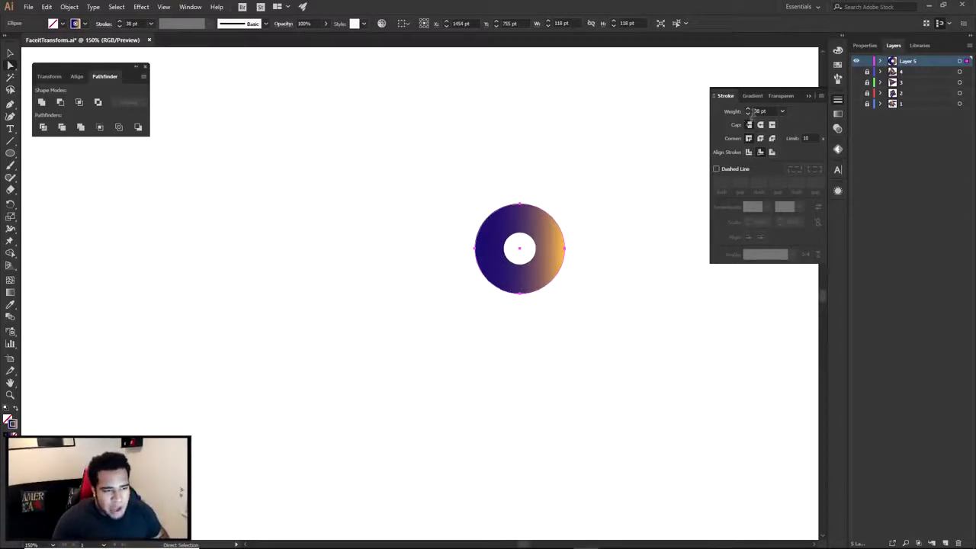
Reduce the circle's stroke weight to 18 pt.
left_click(747, 114)
left_click(747, 114)
left_click(748, 113)
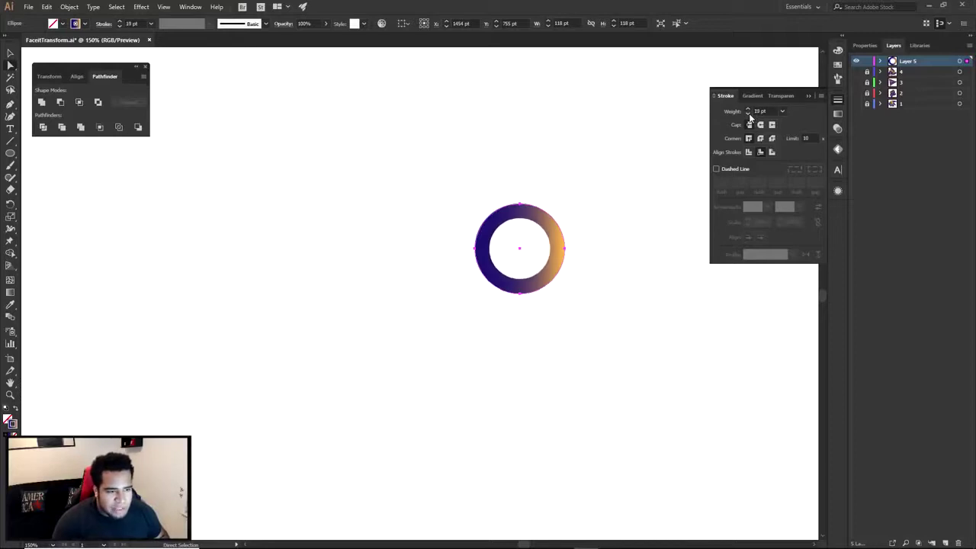
left_click(748, 113)
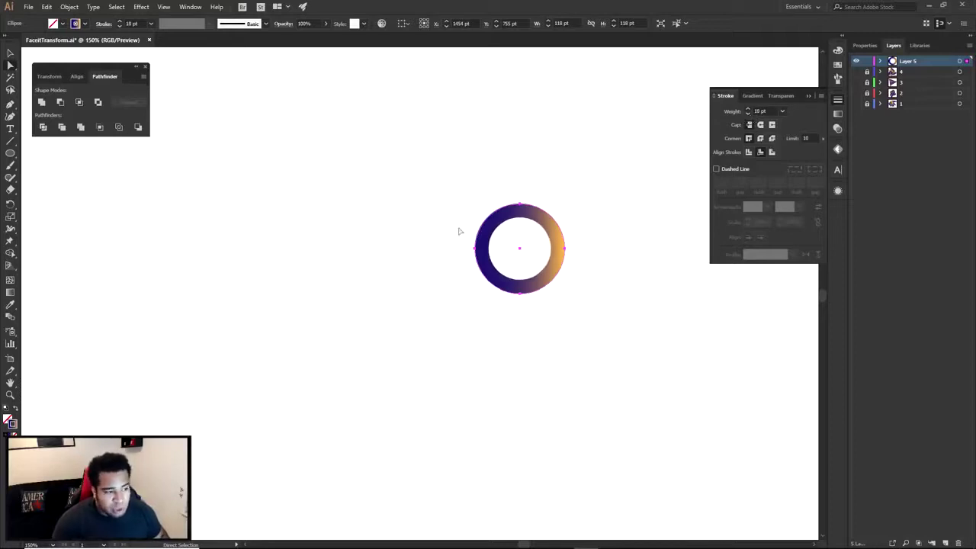
Deselect the circle, examine its size against the whole artboard, and select it again.
left_click(597, 208)
scroll(598, 207, "down", 6)
left_click_drag(627, 220, 587, 248)
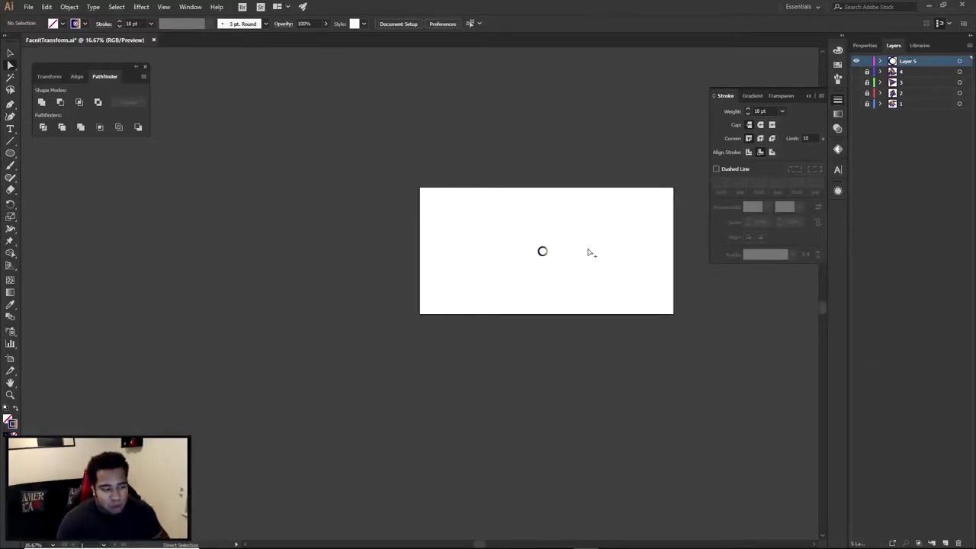
scroll(503, 259, "up", 4)
left_click_drag(627, 265, 498, 275)
left_click_drag(476, 179, 617, 292)
scroll(616, 271, "up", 1)
left_click_drag(564, 236, 558, 274)
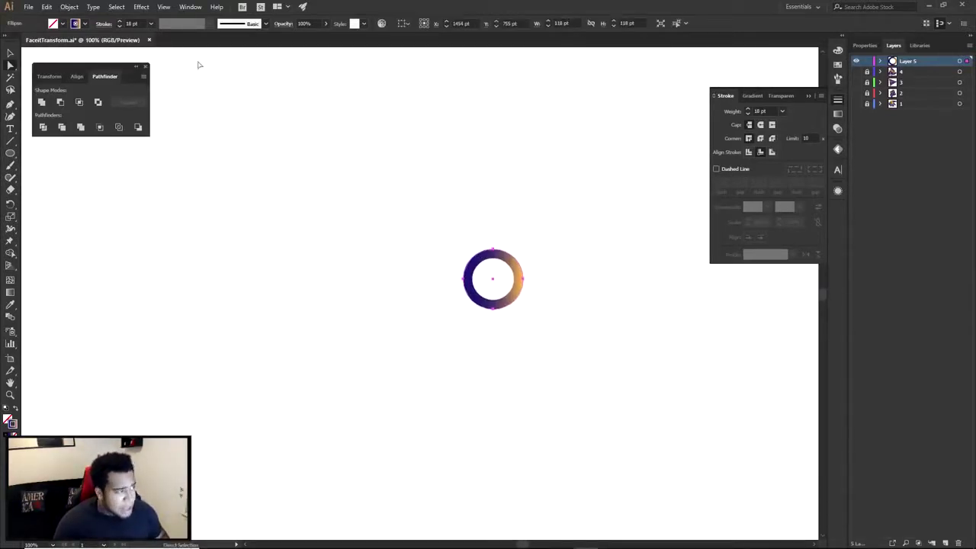
Start a Distort & Transform Transform effect on the circle with the preview on and 20 copies.
left_click(140, 7)
mouse_move(172, 89)
left_click(288, 125)
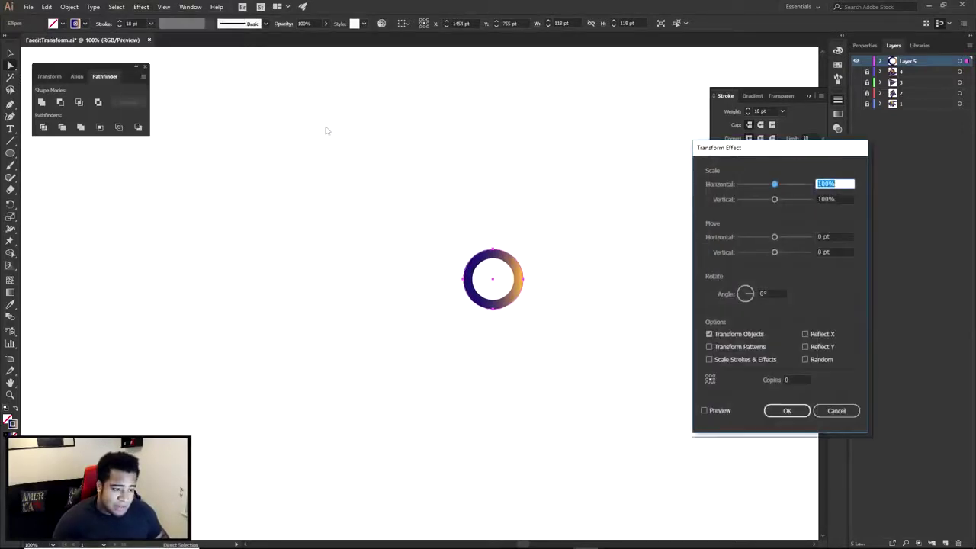
left_click(710, 412)
left_click(793, 379)
type("20")
Try a rotation angle of 324° with 101% horizontal and 112% vertical scale in the Transform effect.
left_click_drag(759, 296, 749, 300)
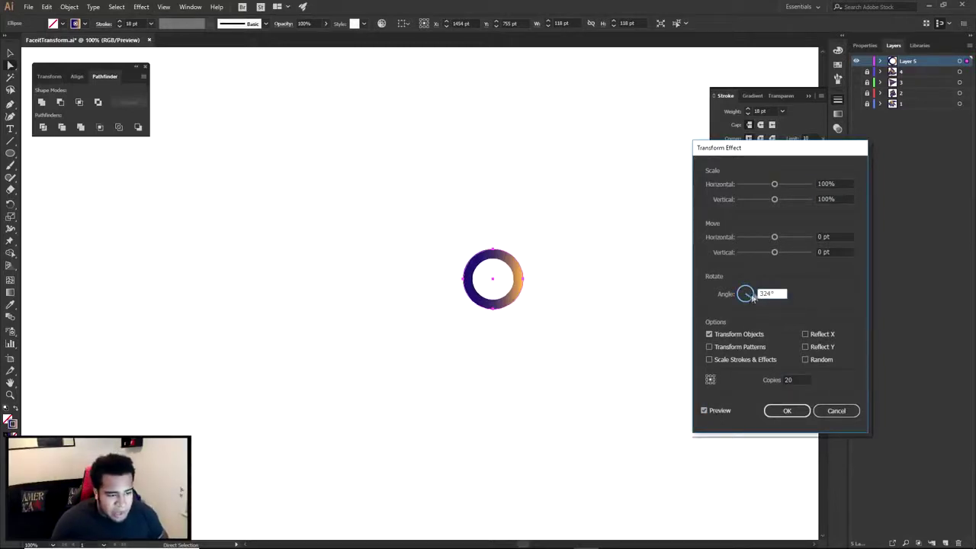
left_click(806, 381)
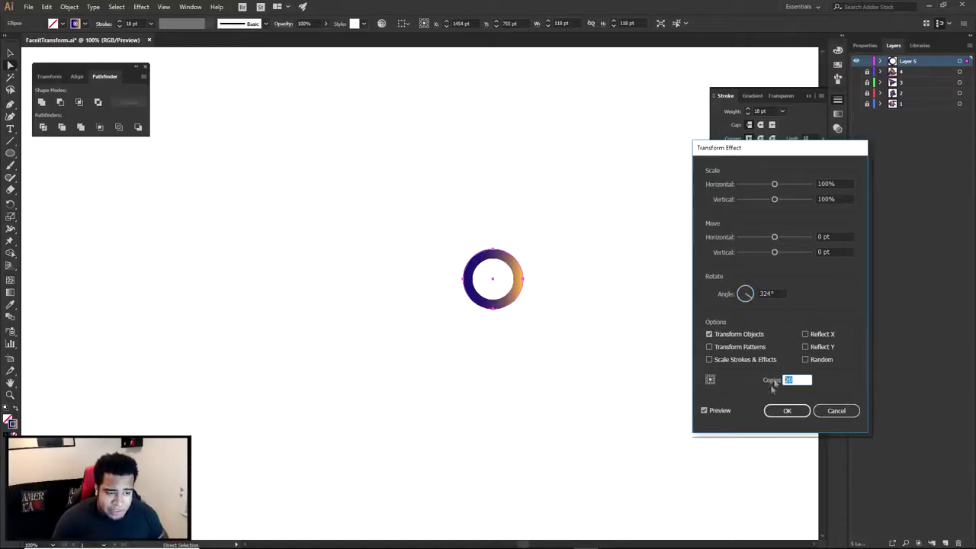
left_click(775, 185)
left_click_drag(774, 199, 781, 199)
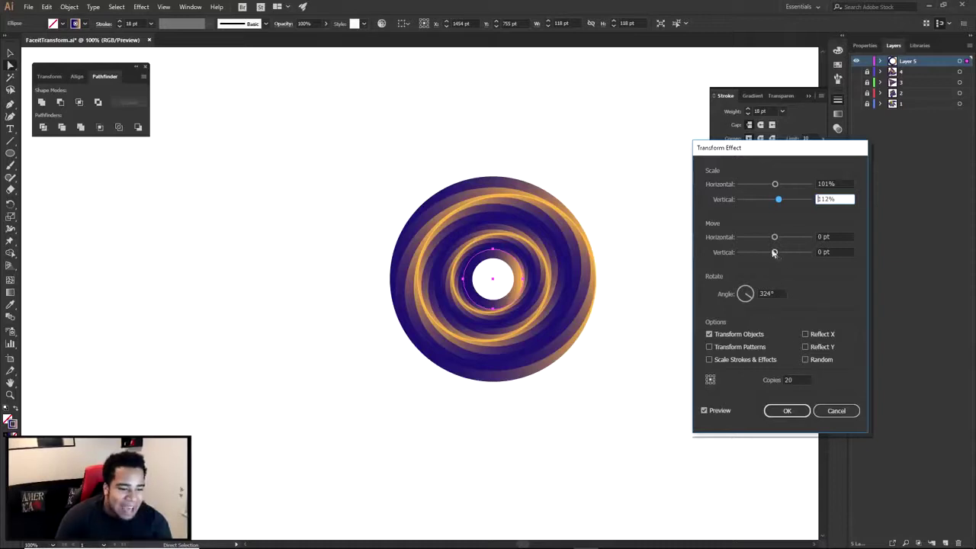
Raise the Transform effect's horizontal scale to 103%.
left_click(833, 185)
key("Up")
key("Up")
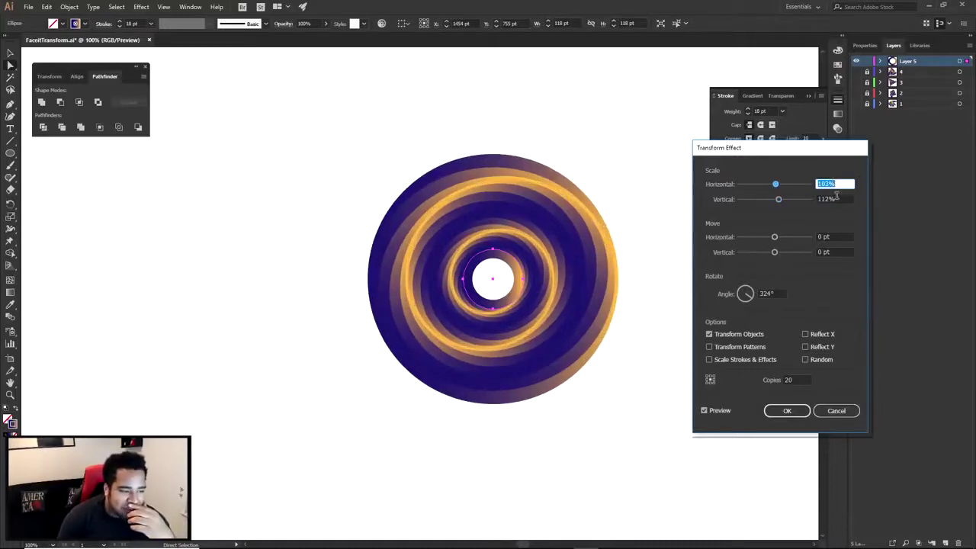
Try larger vertical scale values in the Transform effect and settle on 132%.
key("Tab")
key("Up")
key("Up")
key("Up")
key("Up")
key("Up")
key("Up")
key("Up")
key("Up")
key("Up")
key("Up")
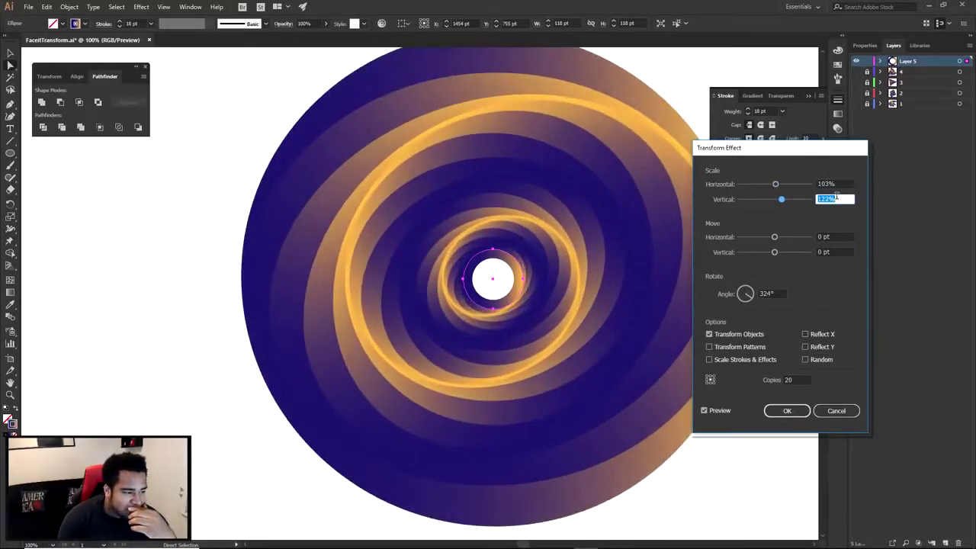
key("Up")
key("Up")
key("Up")
key("Up")
key("Up")
key("Up")
key("Up")
key("Up")
key("Up")
key("Up")
key("Up")
key("Up")
key("Up")
key("Up")
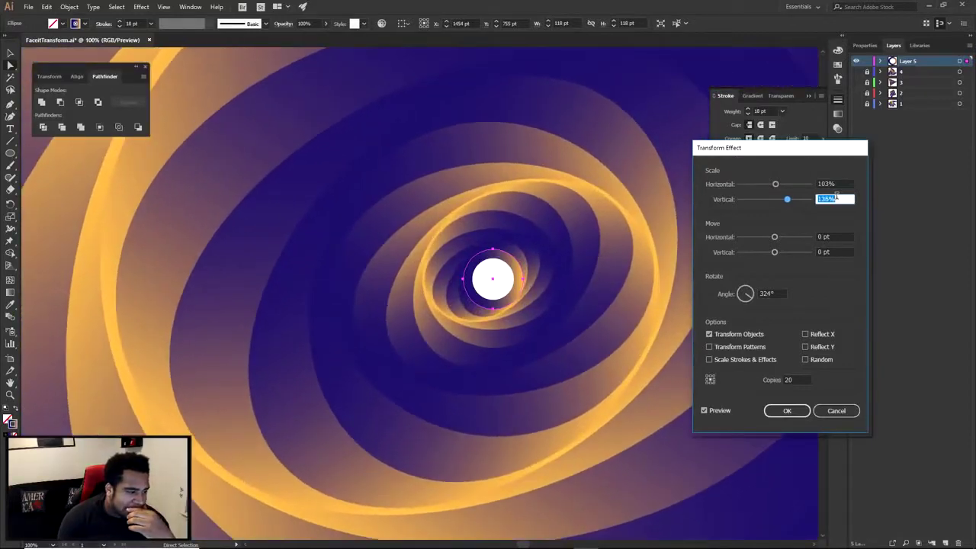
key("Up")
key("Up")
key("Up")
key("Up")
key("Up")
key("Up")
key("Up")
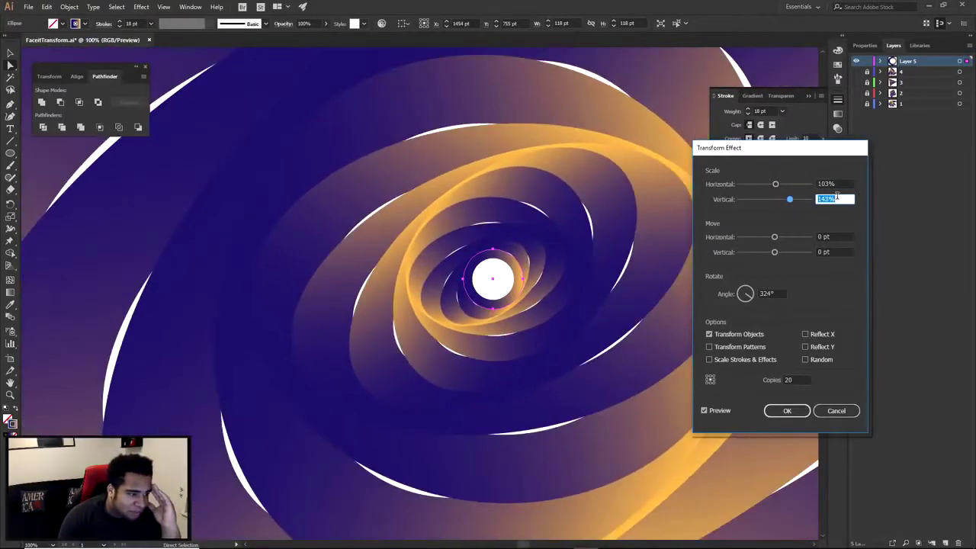
key("Down")
key("Down")
key("Down")
key("Down")
key("Down")
key("Down")
key("Down")
key("Down")
key("Down")
key("Down")
key("Down")
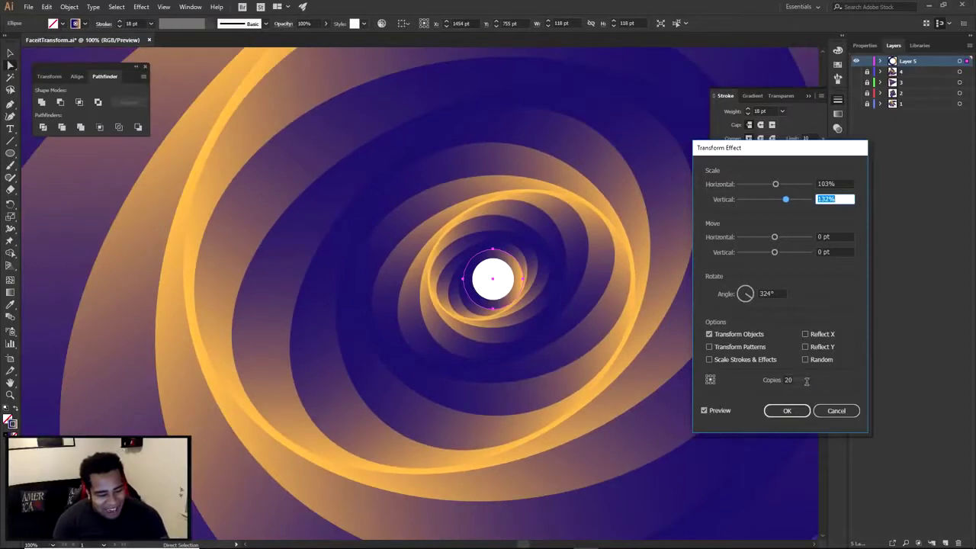
Set the Transform effect to 60 copies and lower its rotation angle to 276°.
left_click(789, 380)
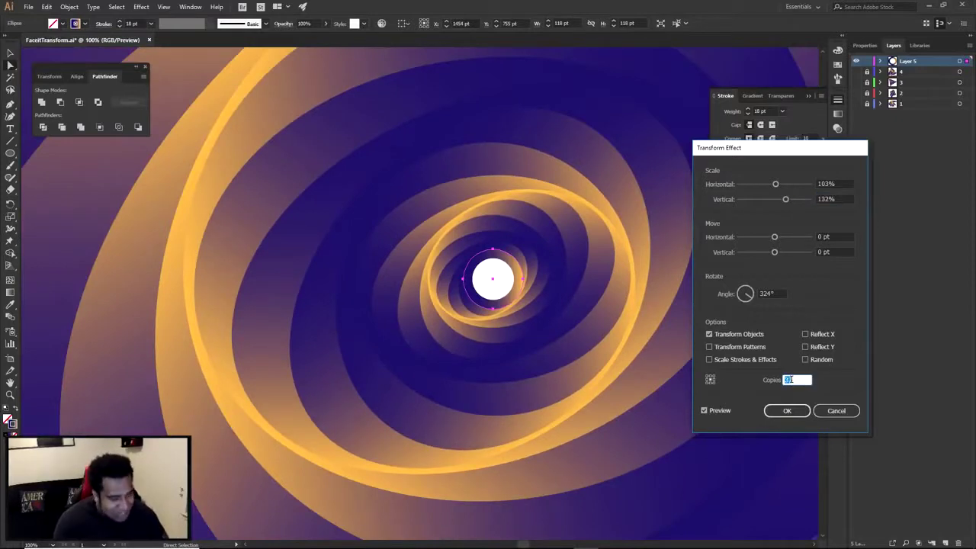
type("60")
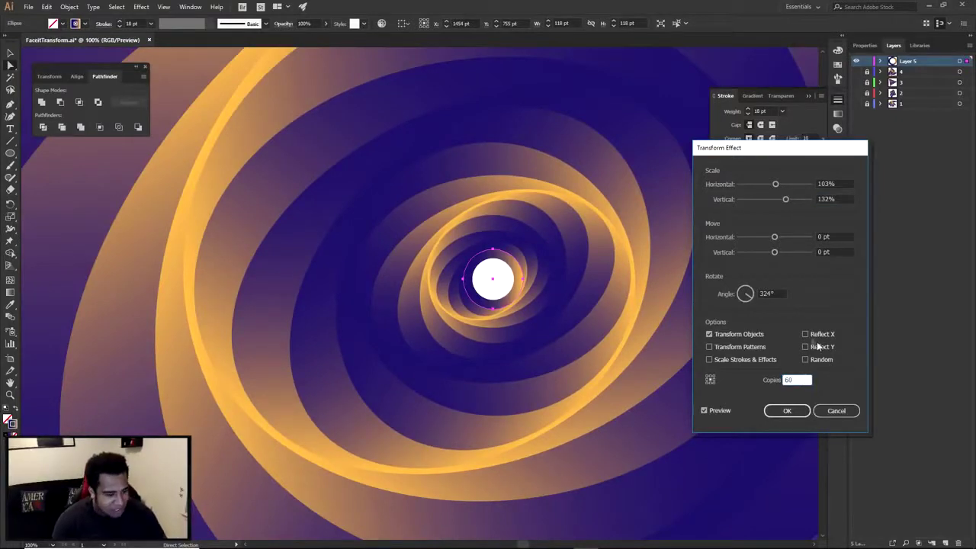
left_click(766, 293)
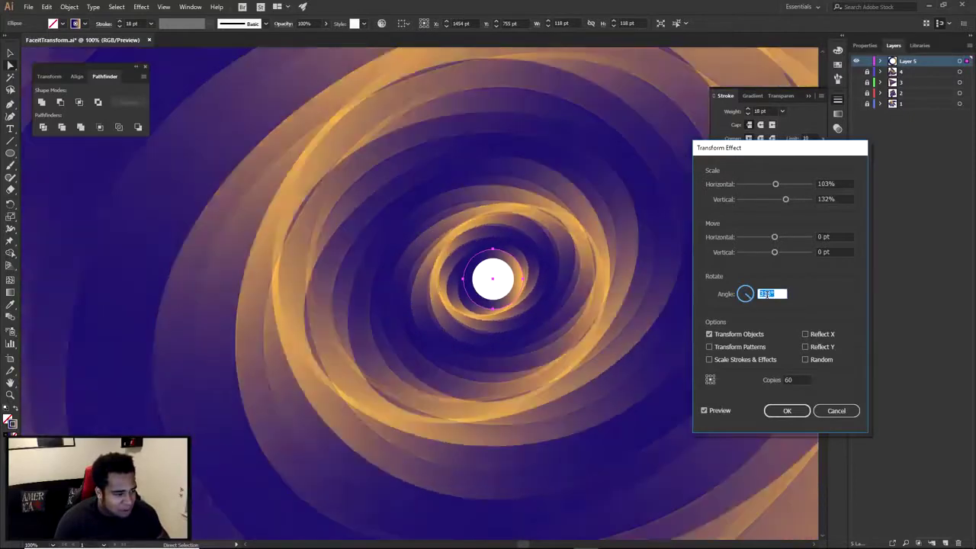
key("Down")
key("Down")
key("Down")
key("Down")
key("Down")
key("Down")
key("Down")
key("Down")
key("Down")
key("Down")
key("Down")
key("Down")
key("Down")
key("Down")
key("Down")
key("Down")
key("Down")
key("Down")
key("Down")
key("Down")
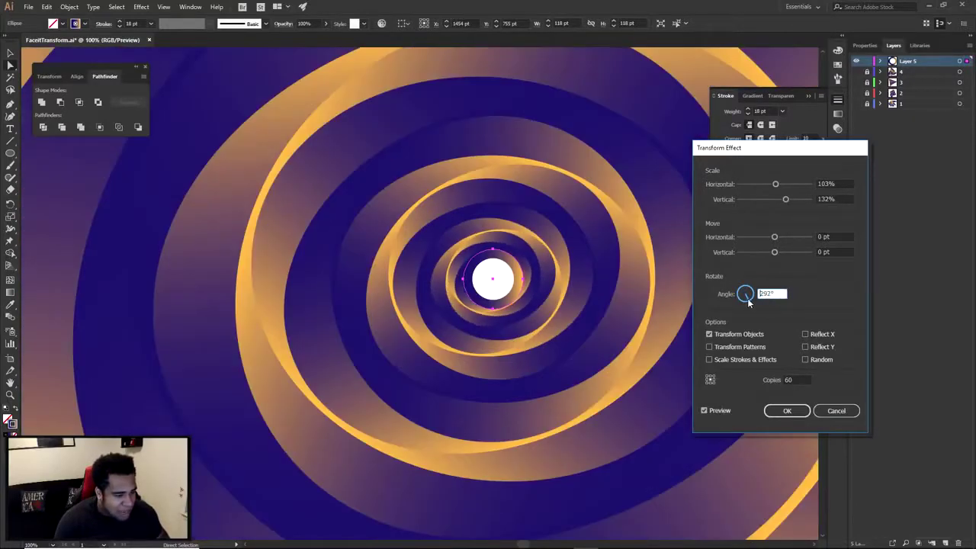
Try 104% horizontal and 123% vertical scale, and cancel the Transform effect.
scroll(747, 298, "down", 16)
left_click_drag(785, 199, 776, 185)
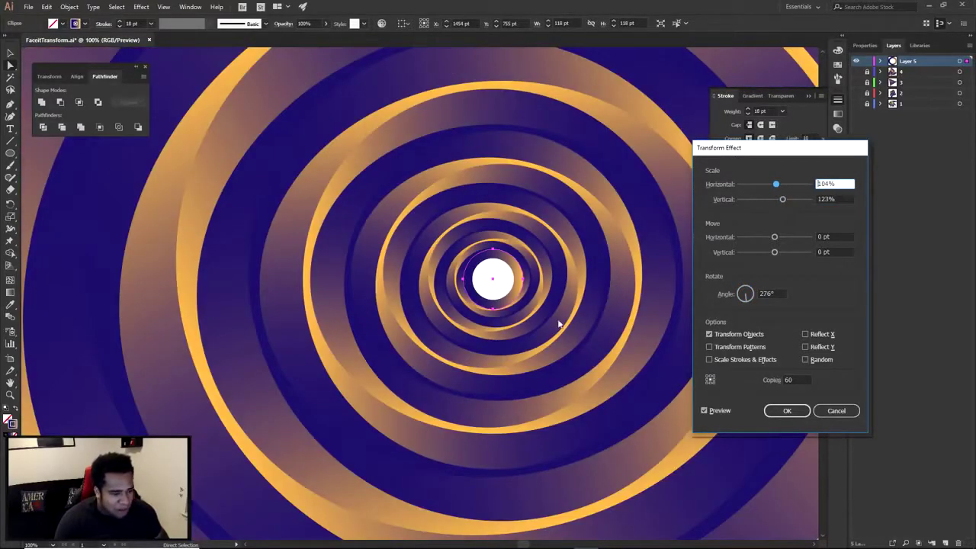
left_click(838, 409)
Preview the Transform effect on the circle with moves of -10 pt horizontally and -58 pt vertically, and close it without applying.
scroll(698, 345, "down", 3)
left_click_drag(698, 345, 551, 337)
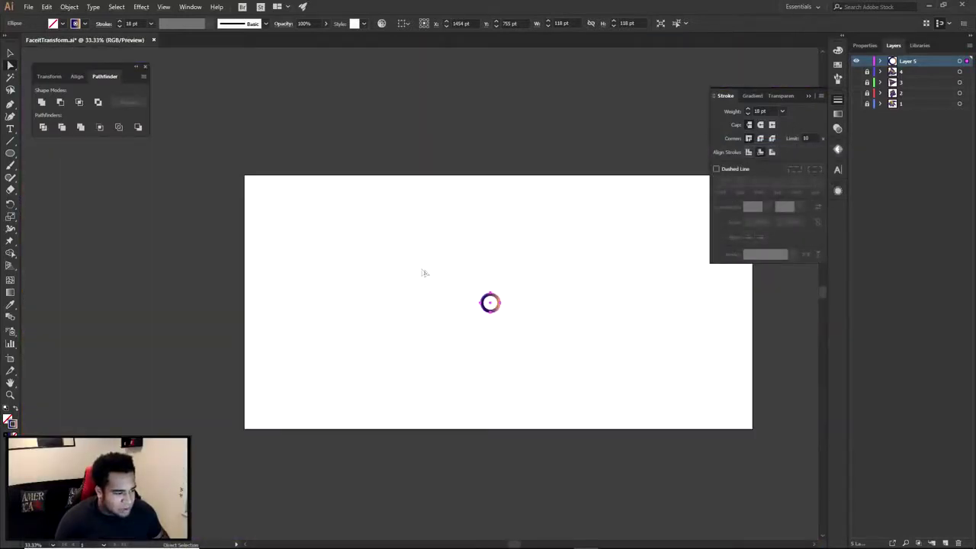
left_click(116, 7)
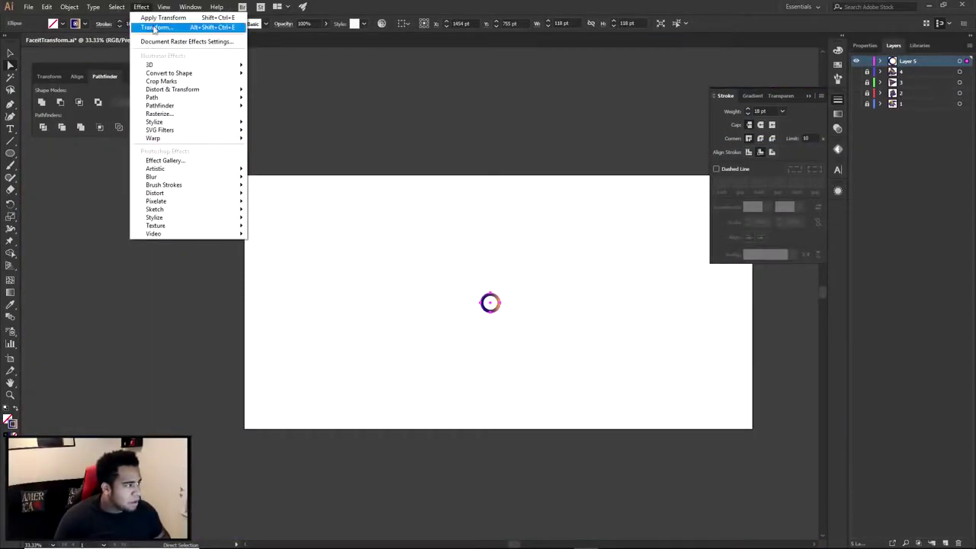
left_click(152, 21)
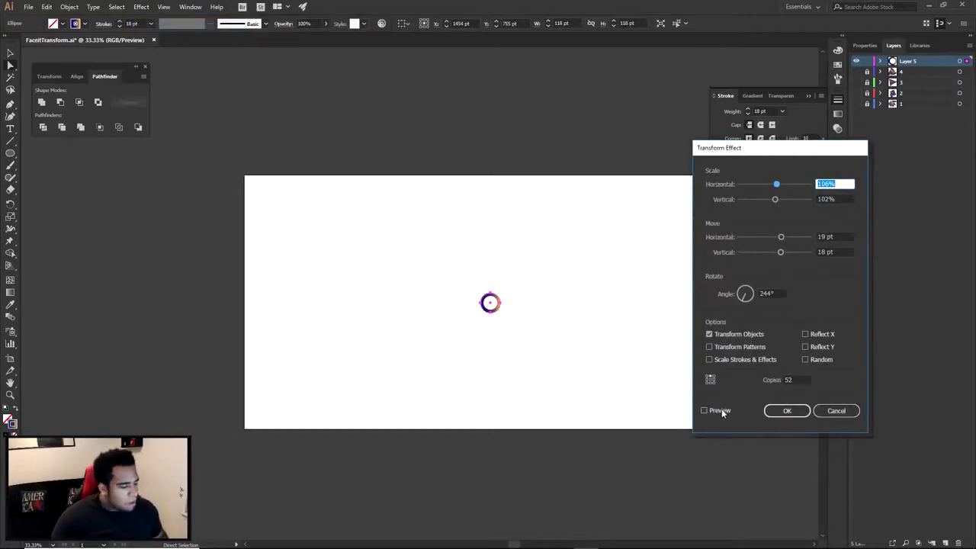
left_click(704, 410)
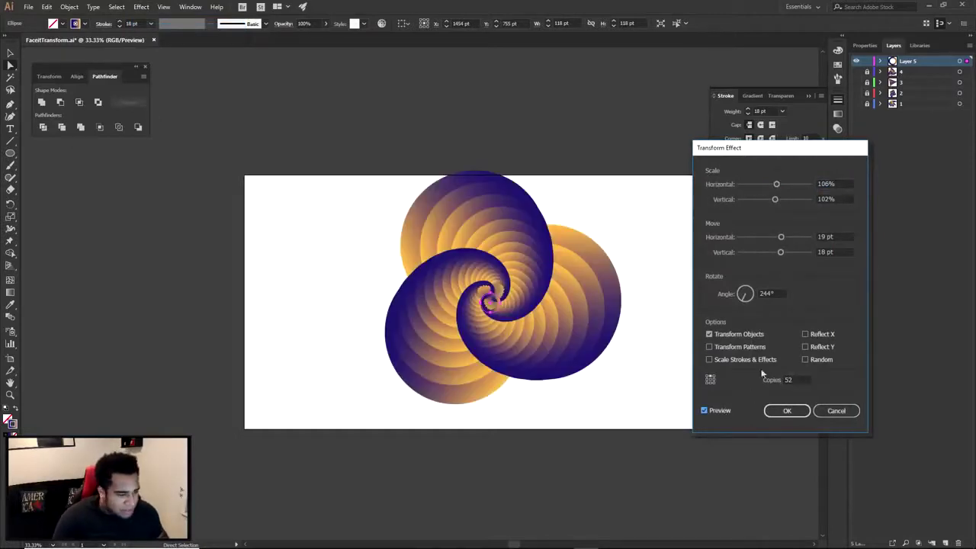
left_click_drag(782, 238, 757, 254)
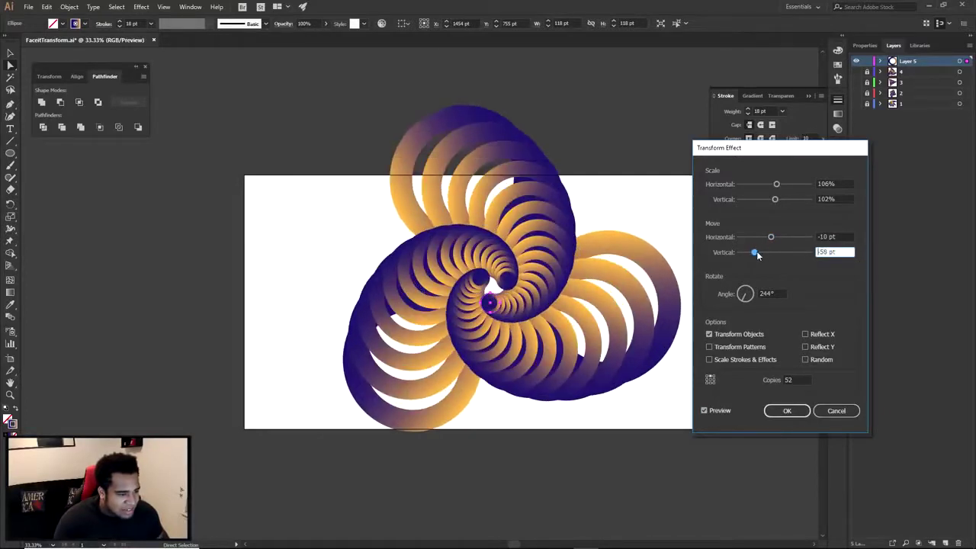
left_click(835, 411)
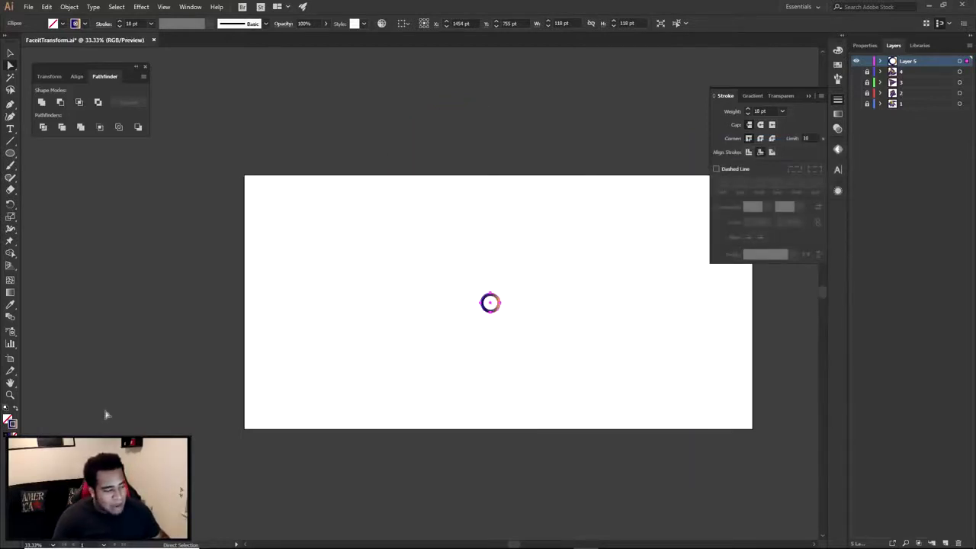
Give the circle a solid black fill.
left_click(7, 420)
left_click(6, 433)
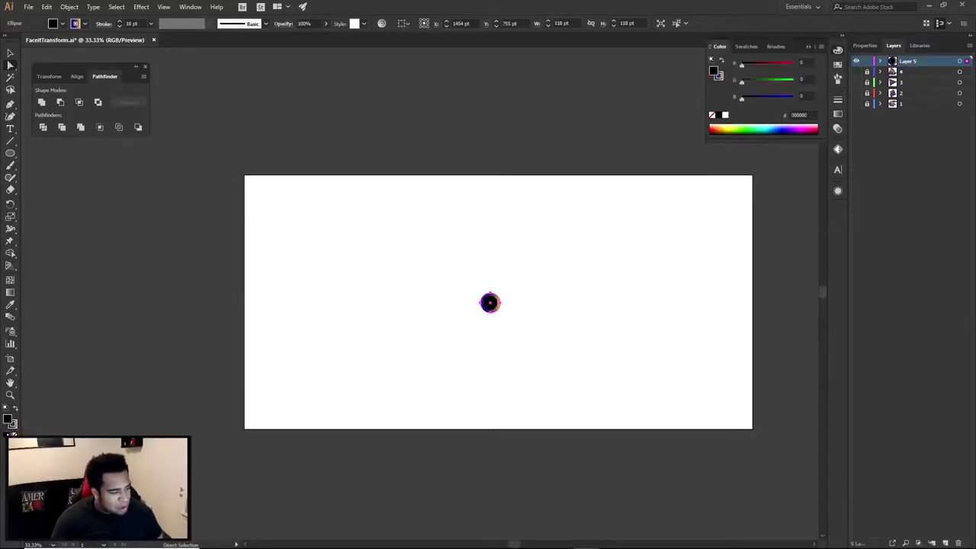
left_click(376, 308)
Select the black-filled circle and preview the Transform effect on it.
left_click_drag(400, 247, 503, 320)
left_click(141, 7)
left_click(146, 29)
left_click(720, 412)
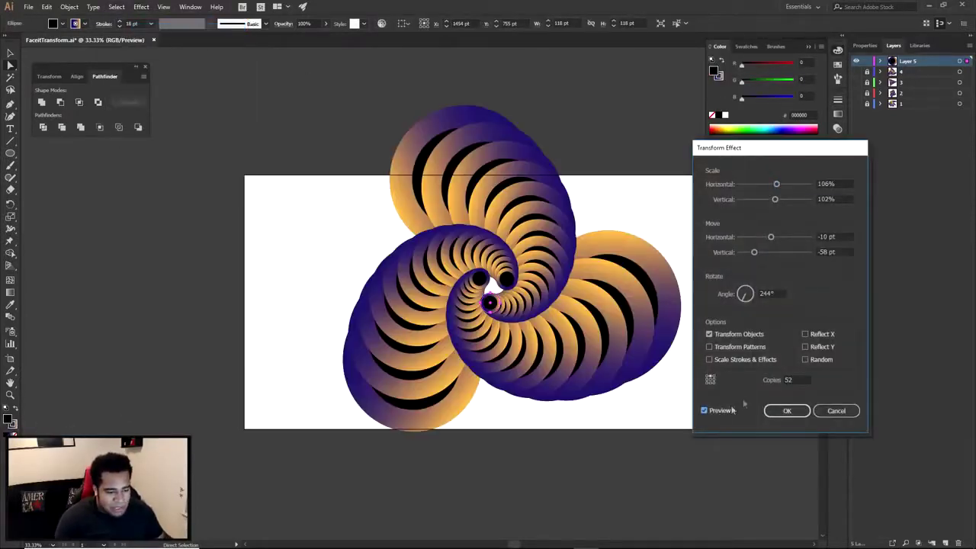
Try more copies in the Transform effect, return the number to 52, and cancel the effect.
double_click(793, 377)
key("Up")
key("Up")
key("Up")
key("Up")
key("Up")
key("Up")
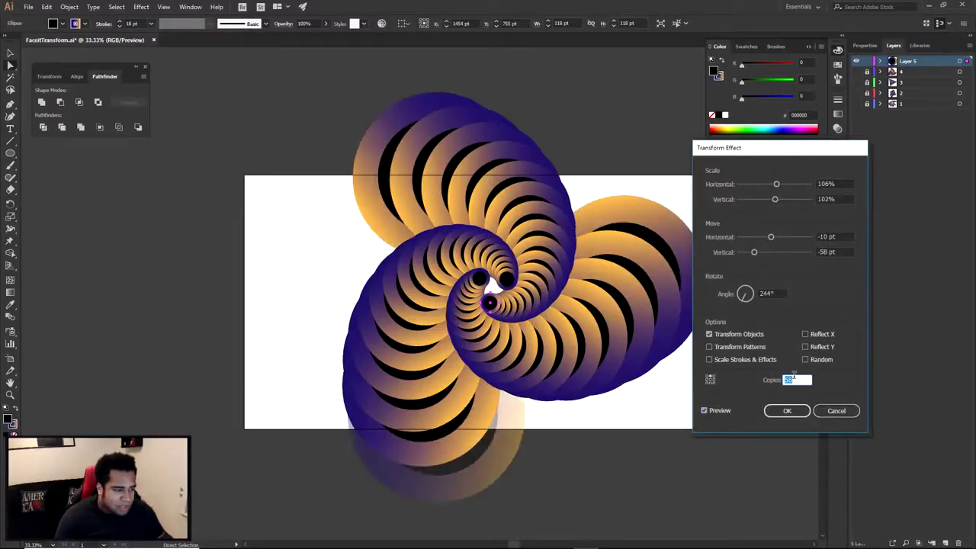
key("Down")
key("Down")
key("Down")
key("Down")
key("Down")
key("Down")
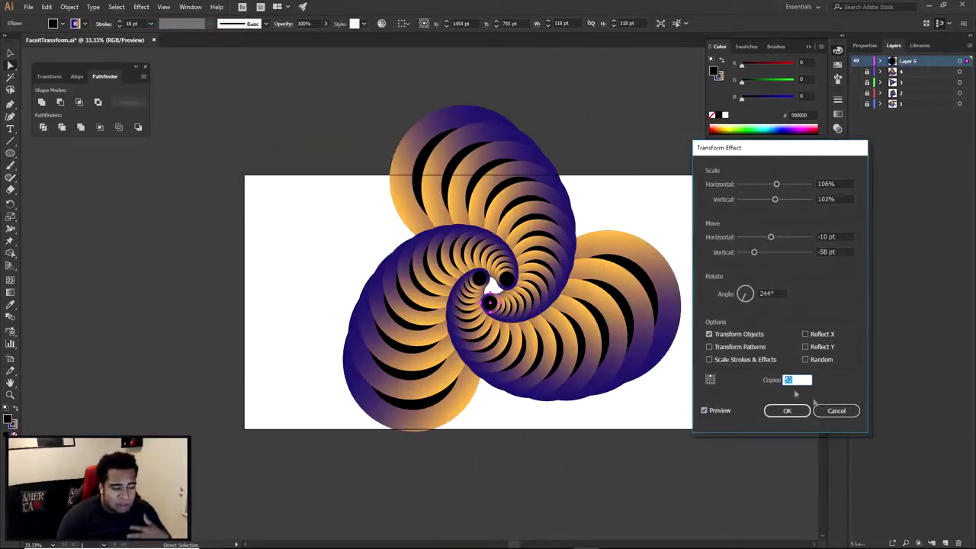
left_click(836, 411)
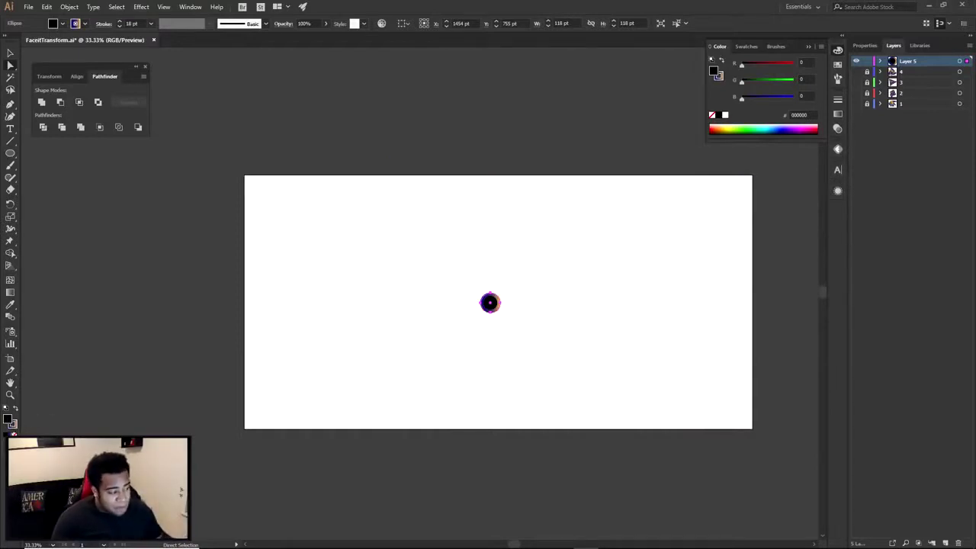
Remove the circle's black fill and make its gradient stroke active.
left_click(13, 432)
left_click(12, 426)
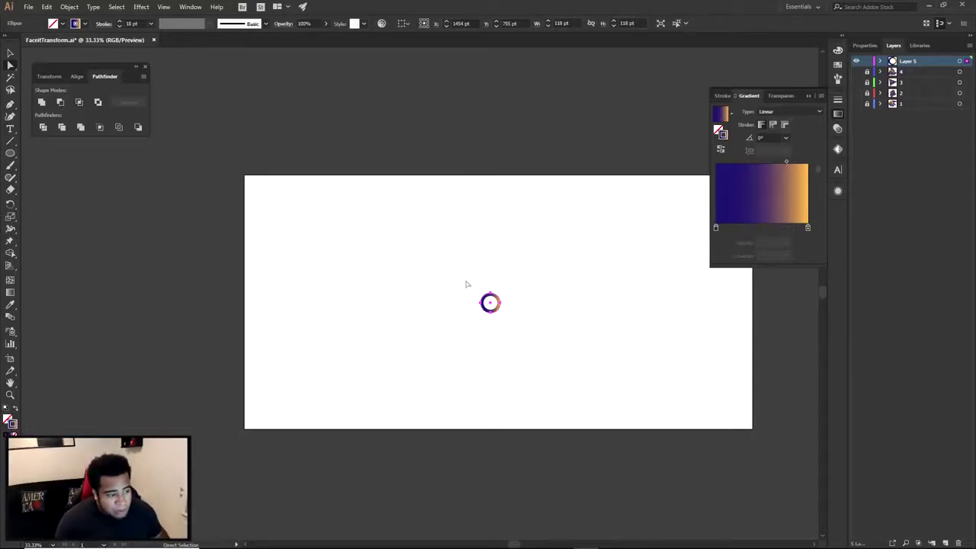
Open the Transform effect for the unfilled circle with the preview on and set the copies to 100.
left_click(141, 7)
left_click(164, 26)
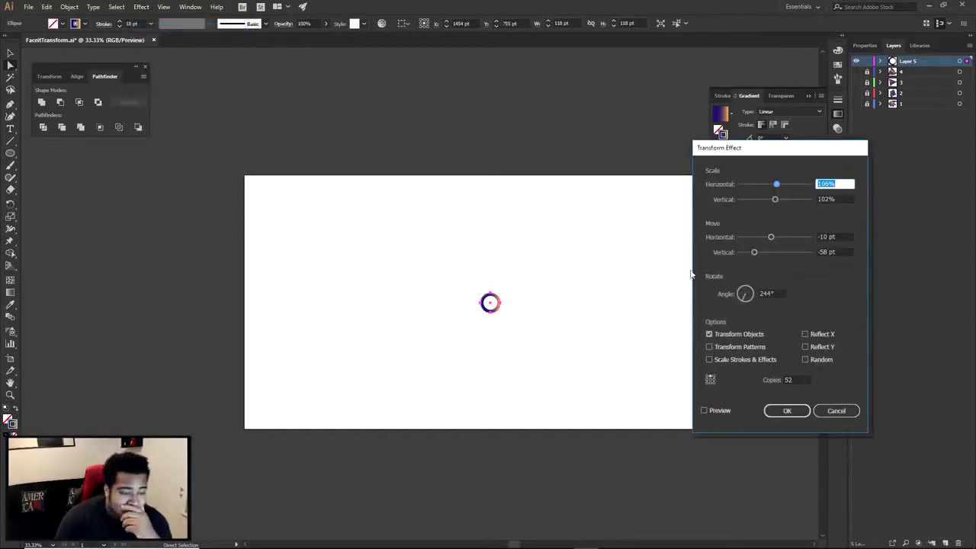
left_click(704, 410)
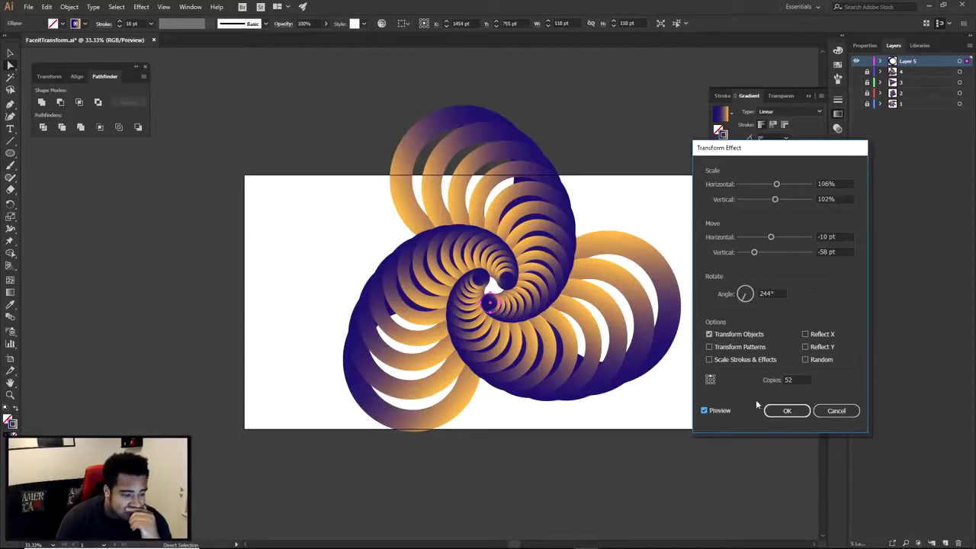
left_click(775, 383)
type("100")
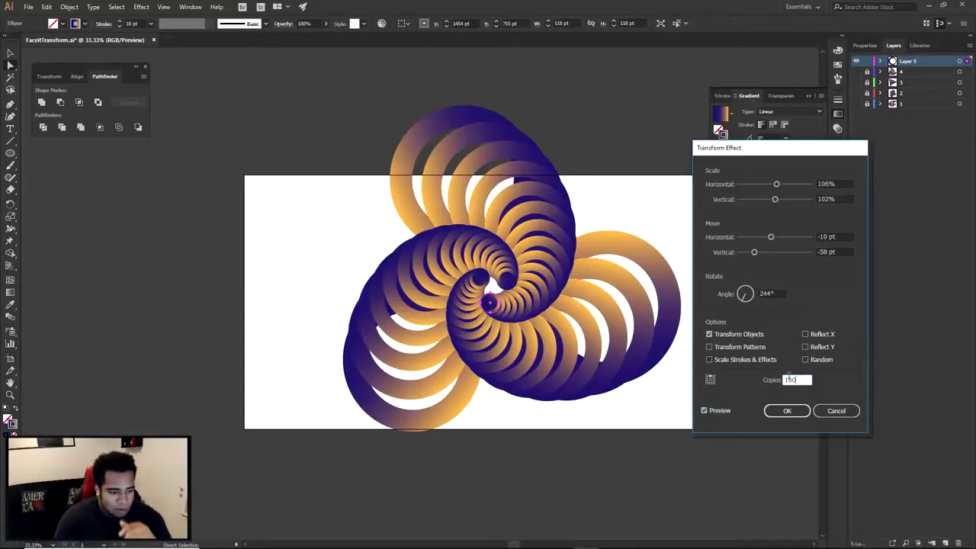
Set the Transform effect's rotation angle to 183° and its vertical move to -42 pt.
left_click(744, 297)
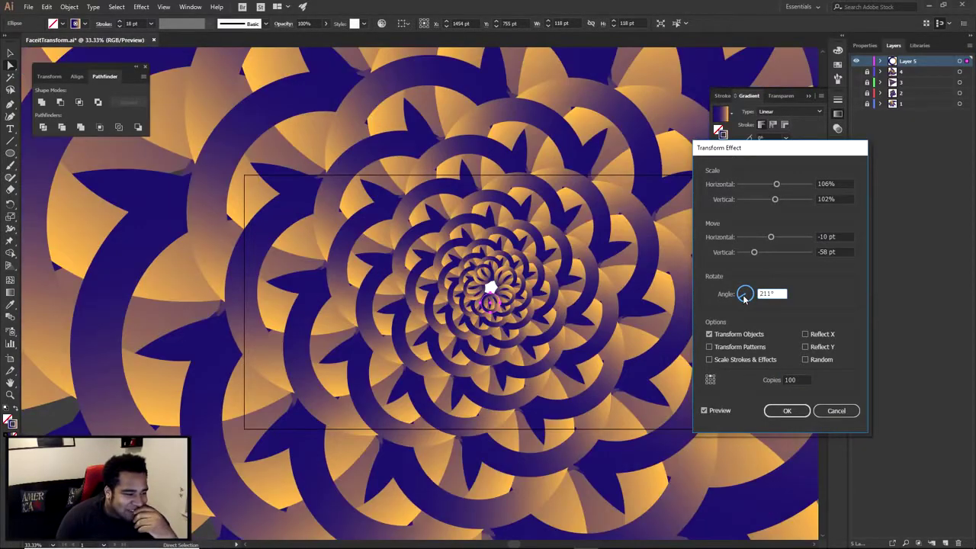
left_click_drag(744, 297, 742, 294)
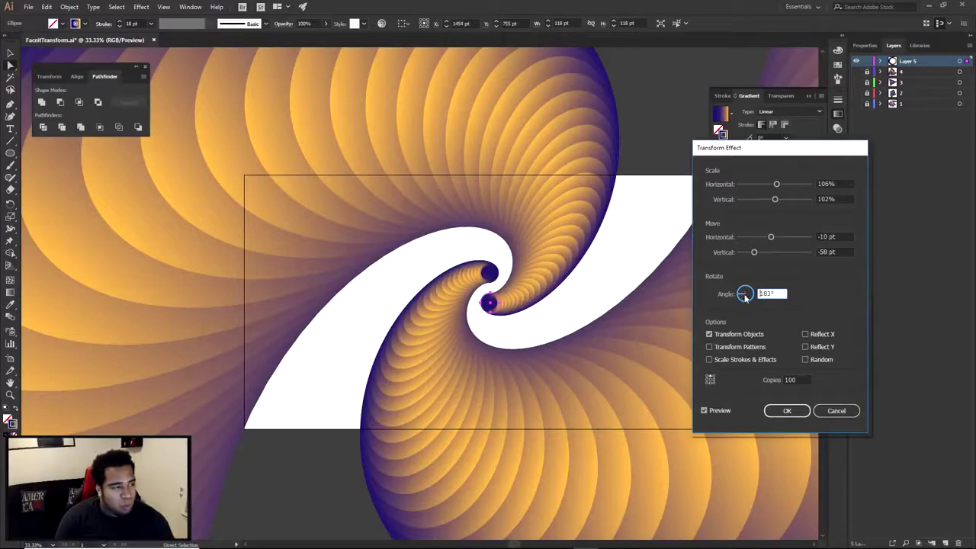
left_click_drag(758, 250, 760, 252)
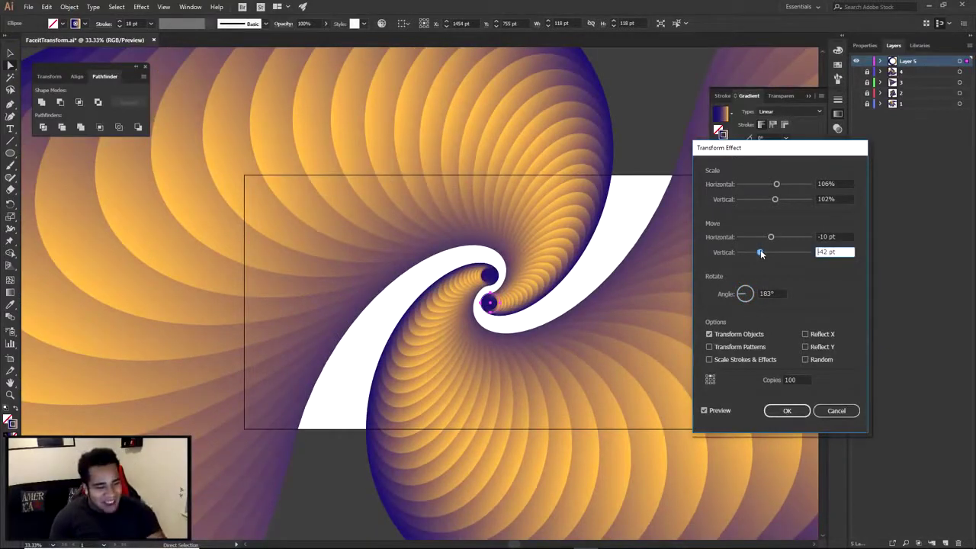
Apply the circle's Transform effect with a 56 pt horizontal move and 54% horizontal scale, and switch back from outline to full-colour display.
left_click_drag(772, 237, 793, 237)
left_click_drag(776, 184, 760, 184)
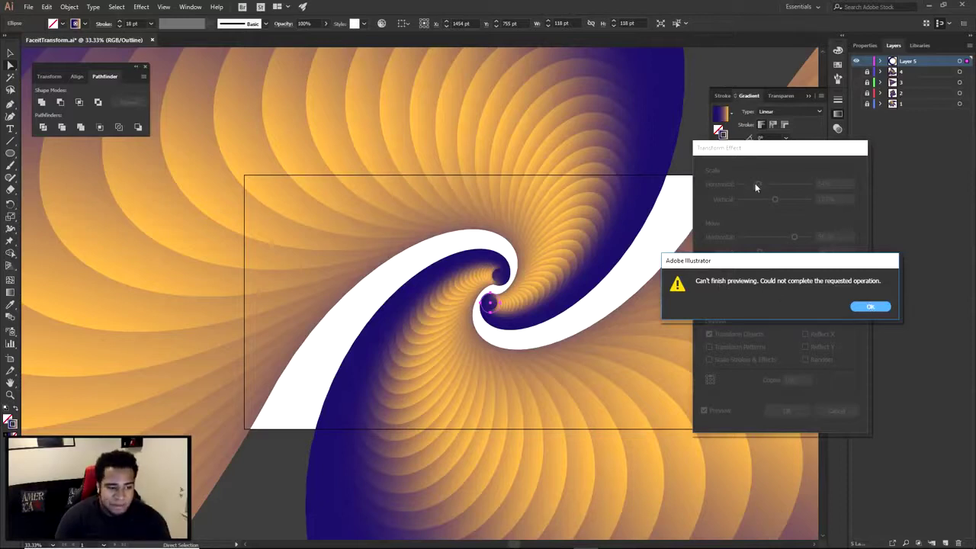
left_click(870, 306)
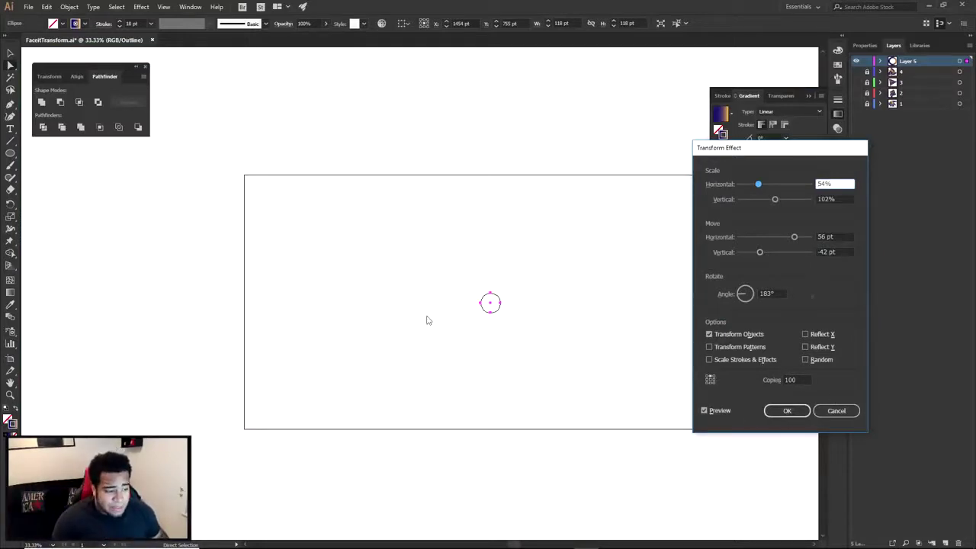
left_click(790, 412)
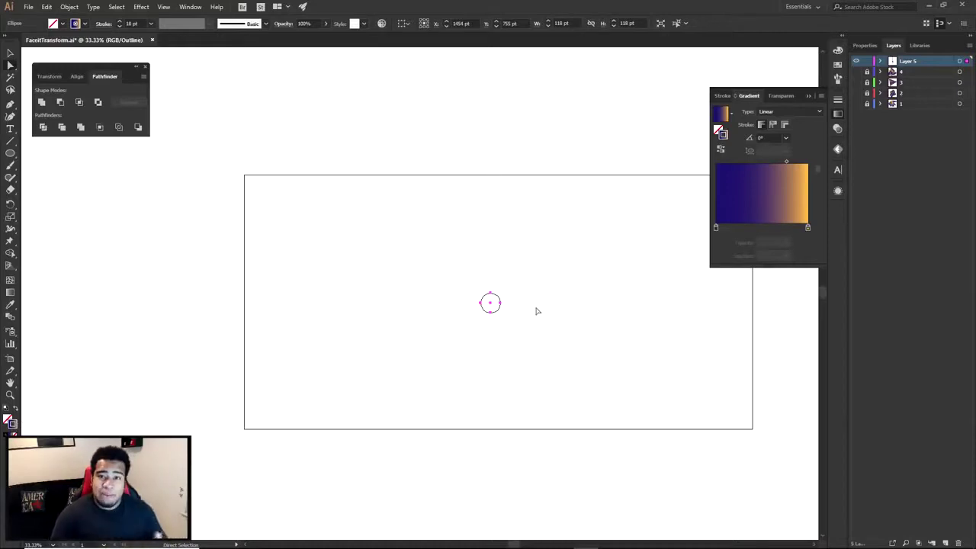
key("ctrl+y")
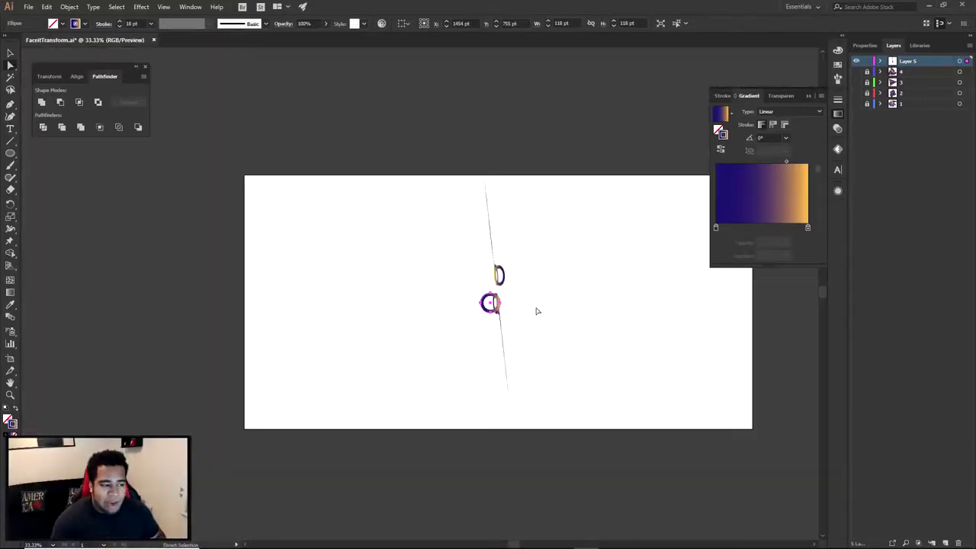
Undo the applied Transform effect and delete the circle from the artboard.
left_click(559, 297)
key("ctrl+z")
scroll(560, 300, "up", 1)
scroll(562, 300, "up", 1)
key("Delete")
key("p")
left_click(10, 154)
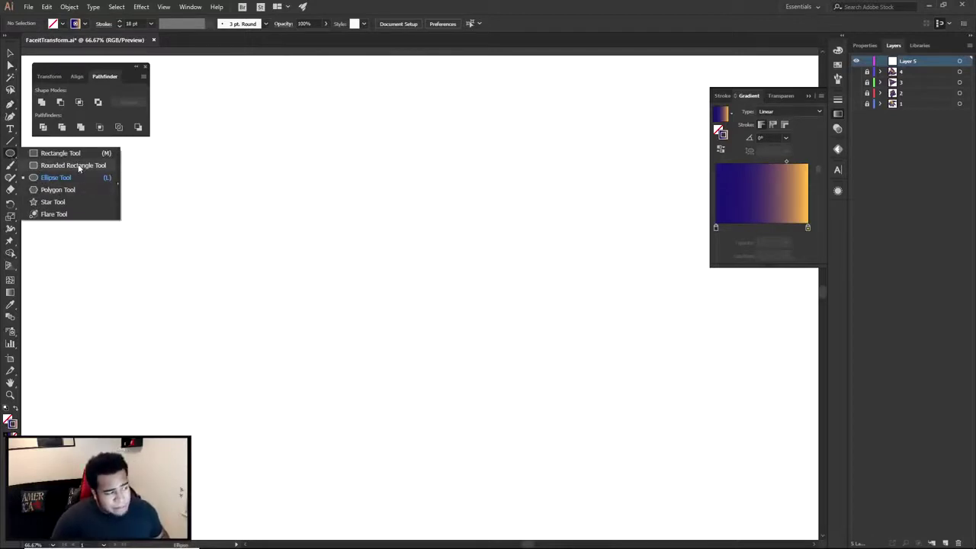
left_click(479, 273)
key("Escape")
Draw a closed freeform path of straight and curved segments with the Pen tool, about 547 by 606 pt.
key("p")
left_click(454, 253)
left_click(381, 318)
left_click(463, 354)
left_click_drag(463, 412, 561, 389)
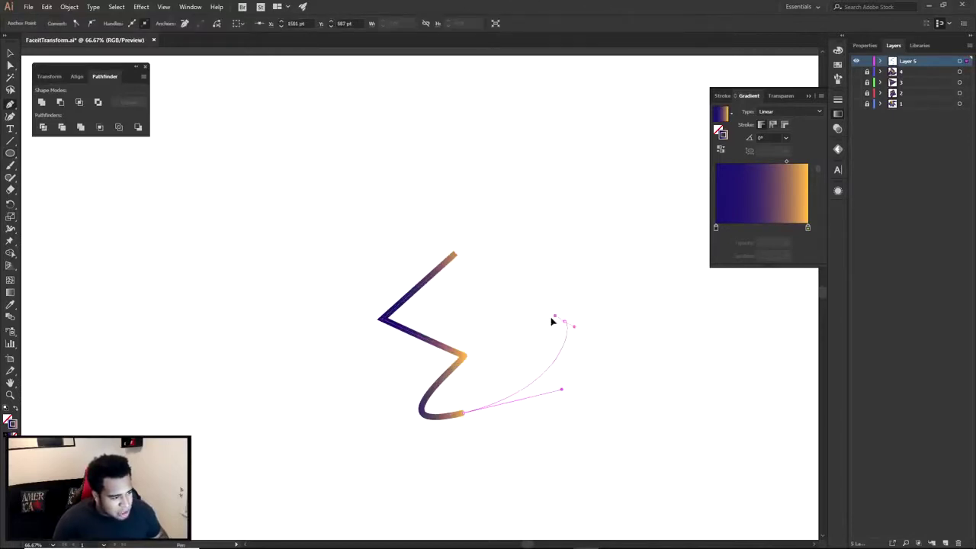
left_click_drag(552, 318, 553, 424)
left_click_drag(506, 292, 497, 262)
left_click_drag(532, 237, 496, 308)
left_click_drag(440, 289, 446, 254)
left_click(455, 256)
Scale the freeform path down about its centre to roughly 135 by 150 pt.
key("ctrl+minus")
key("ctrl+minus")
key("ctrl+minus")
key("v")
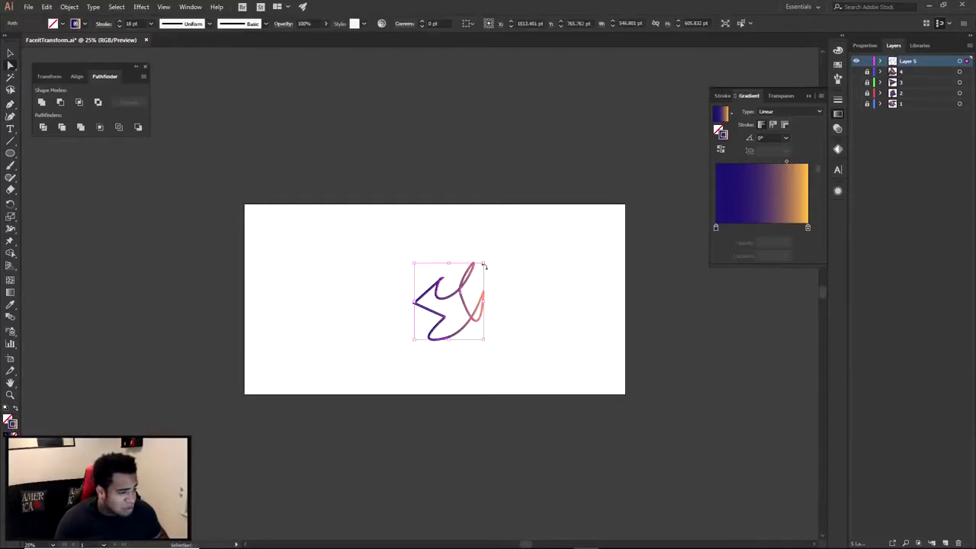
left_click_drag(485, 264, 459, 288)
key("ctrl+plus")
key("ctrl+plus")
key("ctrl+plus")
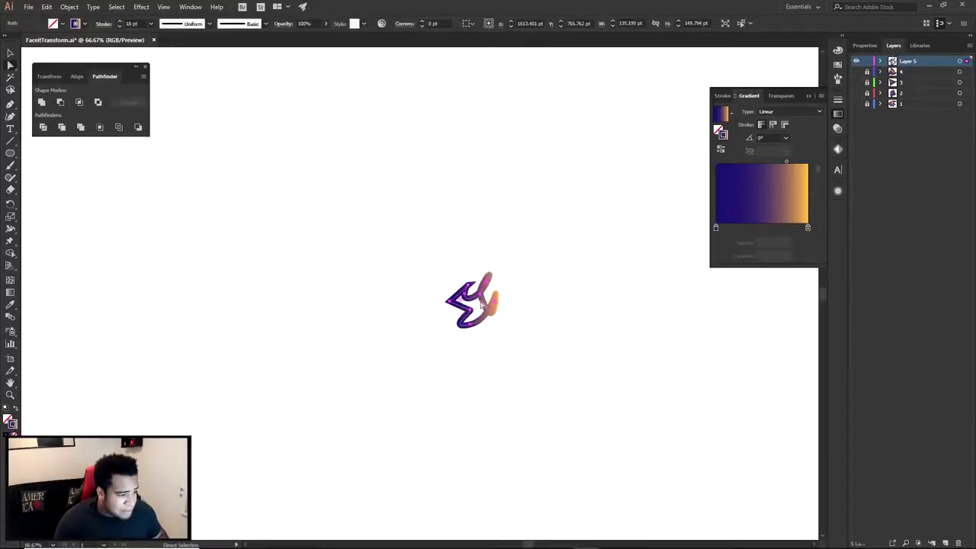
Move the small freeform shape about 27 pt to the left and deselect it.
left_click(428, 266)
left_click(481, 300)
key("v")
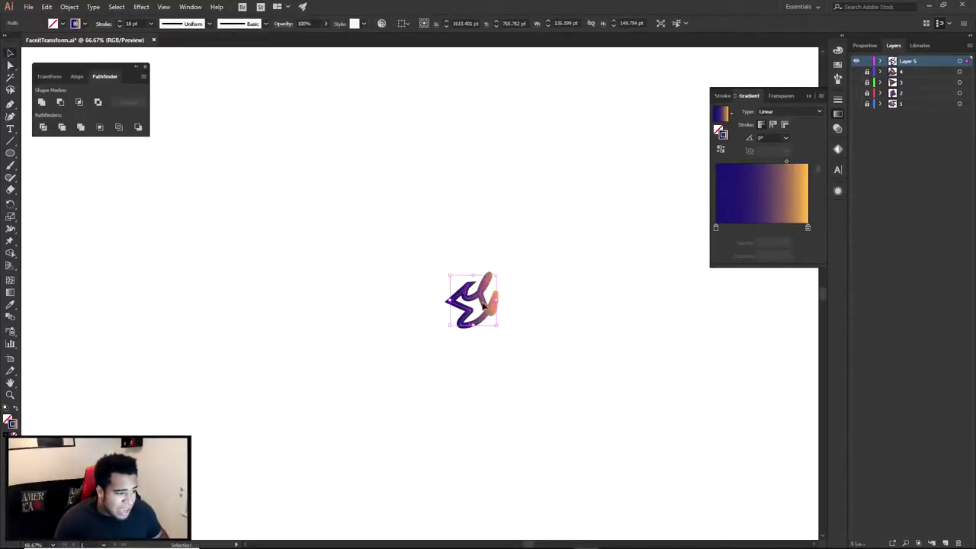
left_click_drag(484, 302, 475, 301)
left_click(517, 290)
scroll(518, 289, "down", 2)
Open the Transform effect for the freeform shape with the preview on and set the copies to 40.
left_click_drag(583, 343, 424, 246)
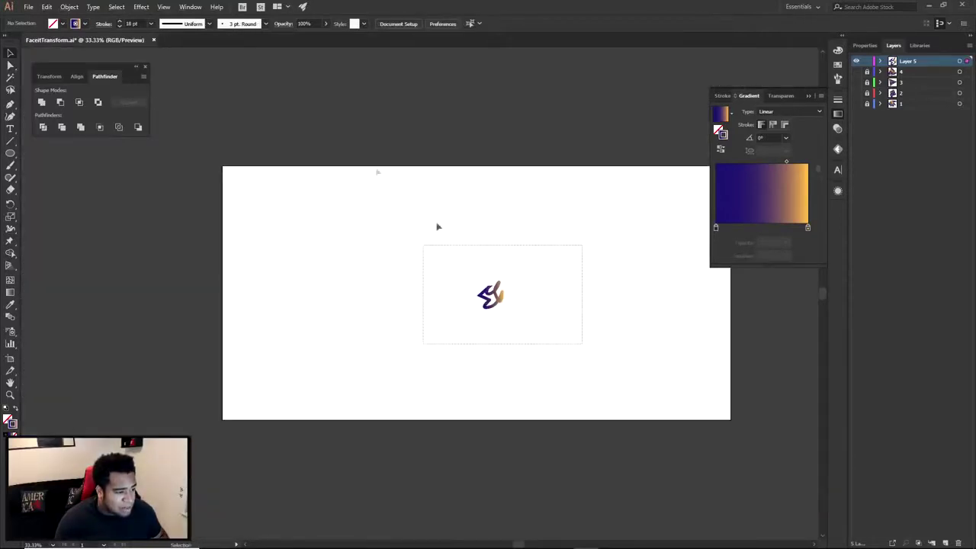
left_click(141, 6)
mouse_move(212, 91)
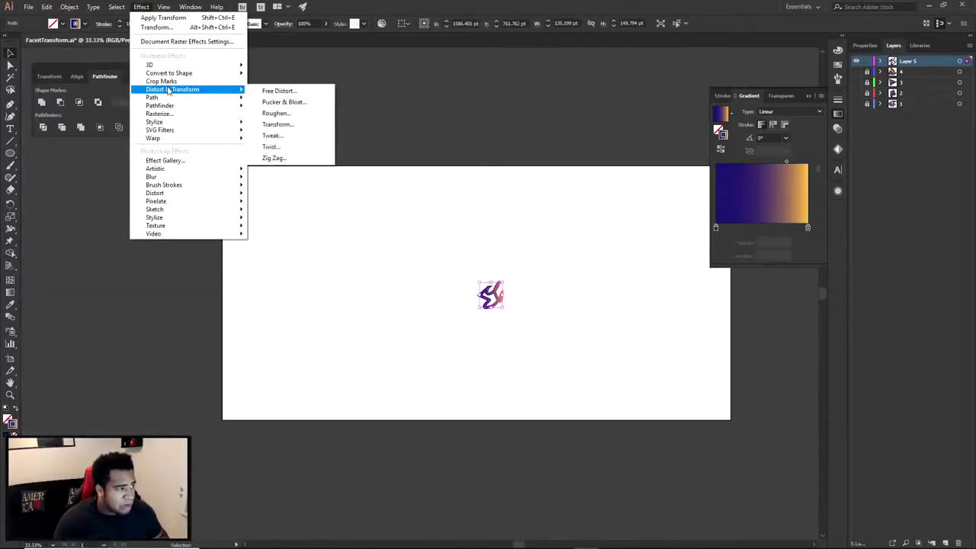
left_click(277, 124)
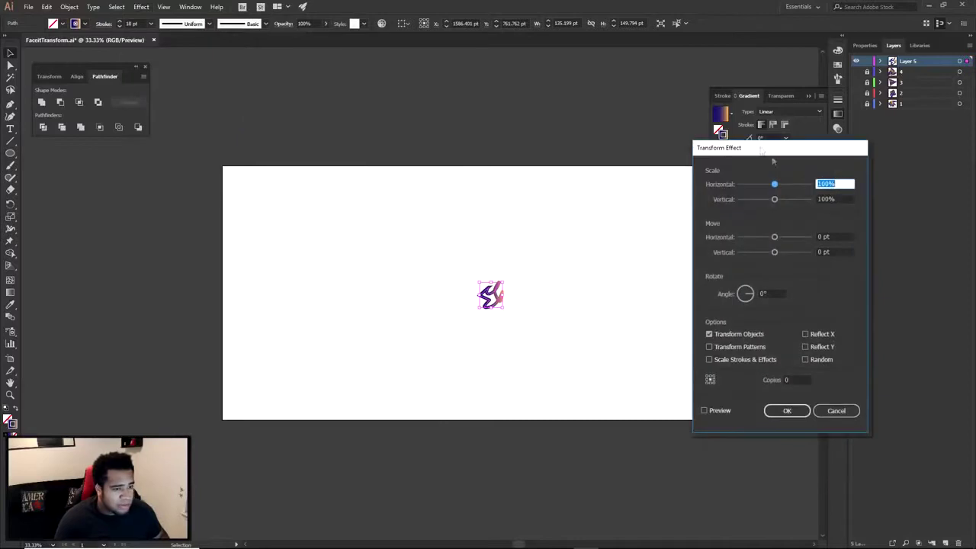
left_click(704, 410)
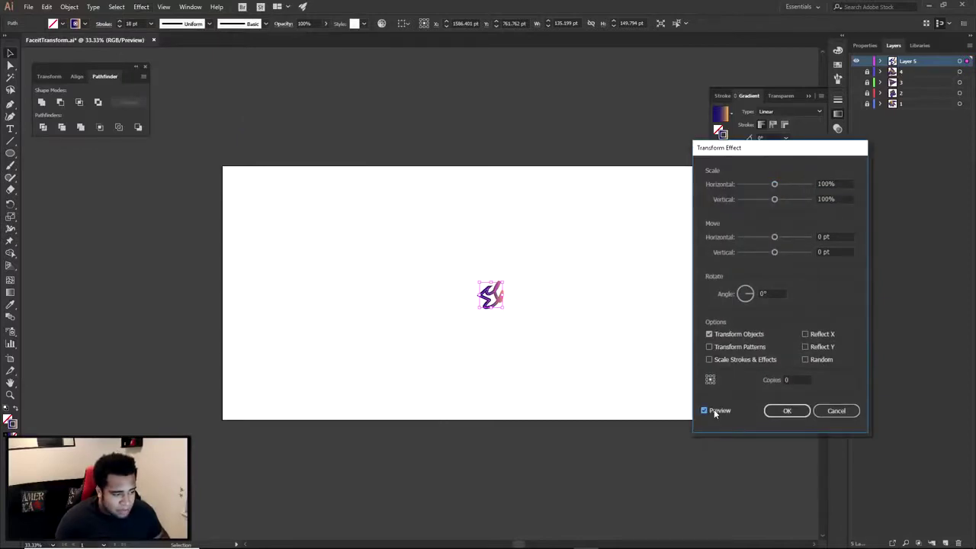
left_click(771, 381)
type("40")
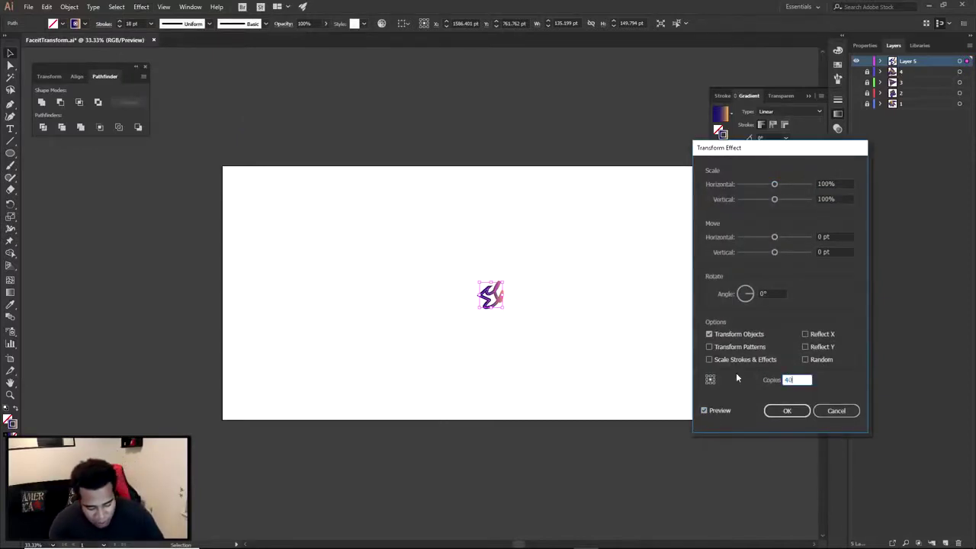
Set the effect's rotation to 14°, scale to 110% horizontal and 104% vertical, and move to 6 pt horizontal and 16 pt vertical.
left_click(750, 292)
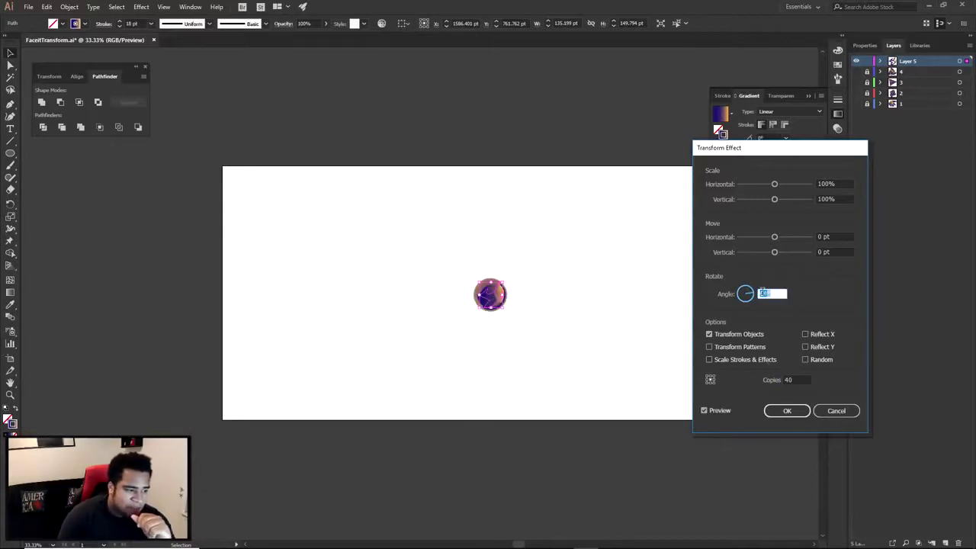
left_click(774, 200)
left_click_drag(774, 201, 777, 184)
left_click_drag(774, 237, 780, 252)
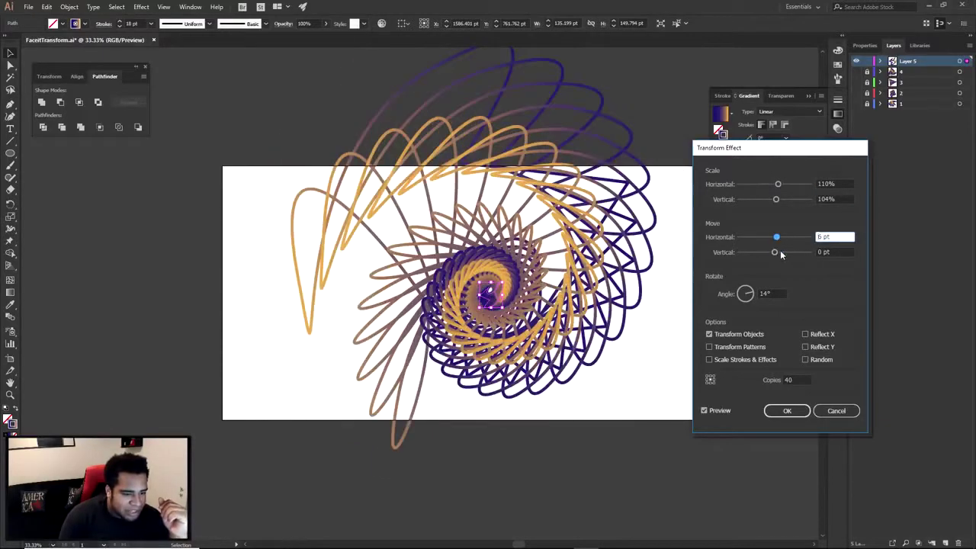
Lower the Transform effect's rotation angle to -36°.
left_click(774, 295)
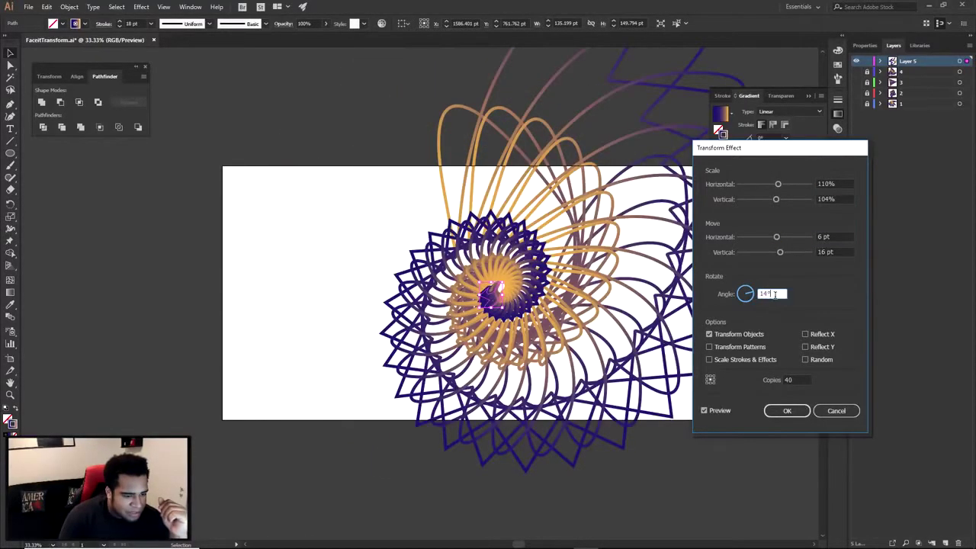
scroll(774, 294, "down", 17)
key("shift+Down")
key("shift+Down")
key("shift+Down")
key("shift+Down")
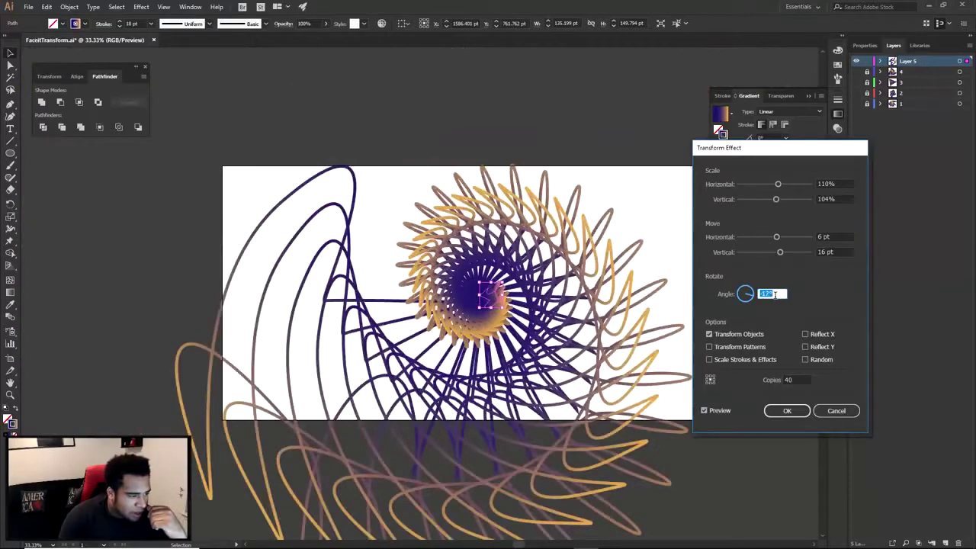
key("shift+Down")
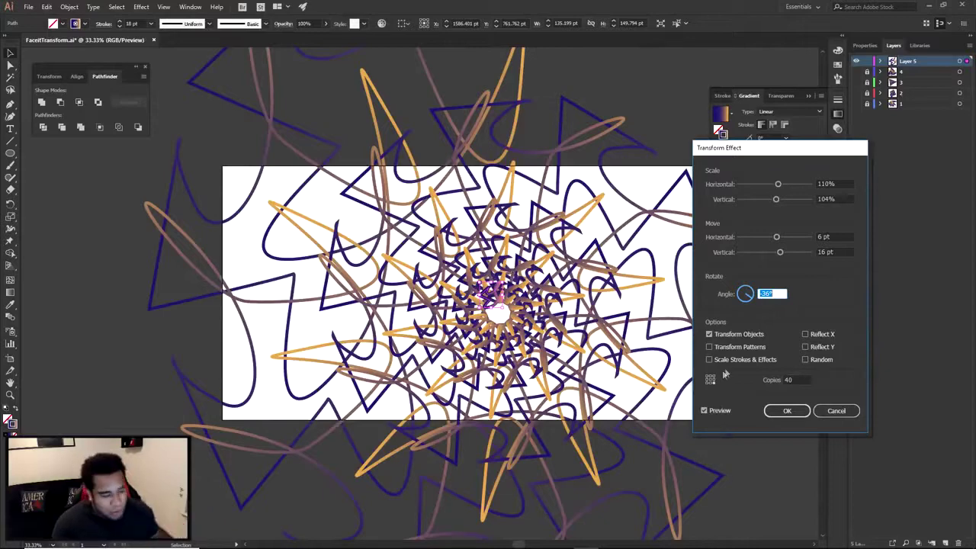
Try the centre, bottom-centre and bottom-left reference points for the transformation, and cancel the effect.
left_click(710, 380)
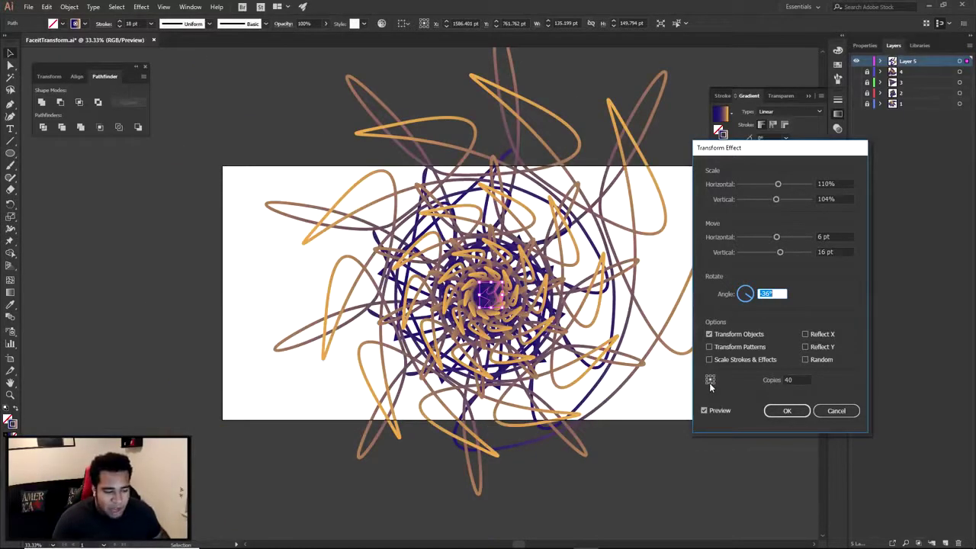
left_click(710, 385)
left_click(708, 386)
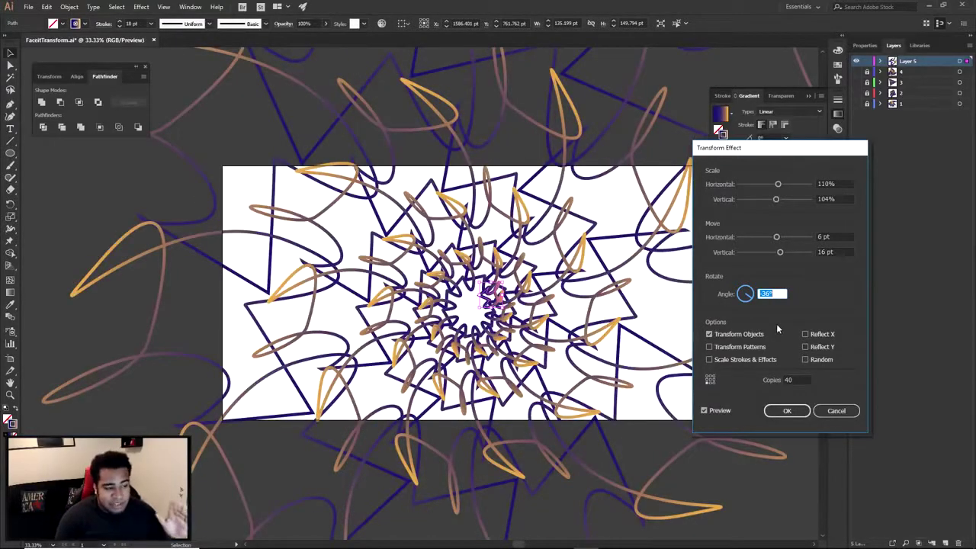
left_click(833, 409)
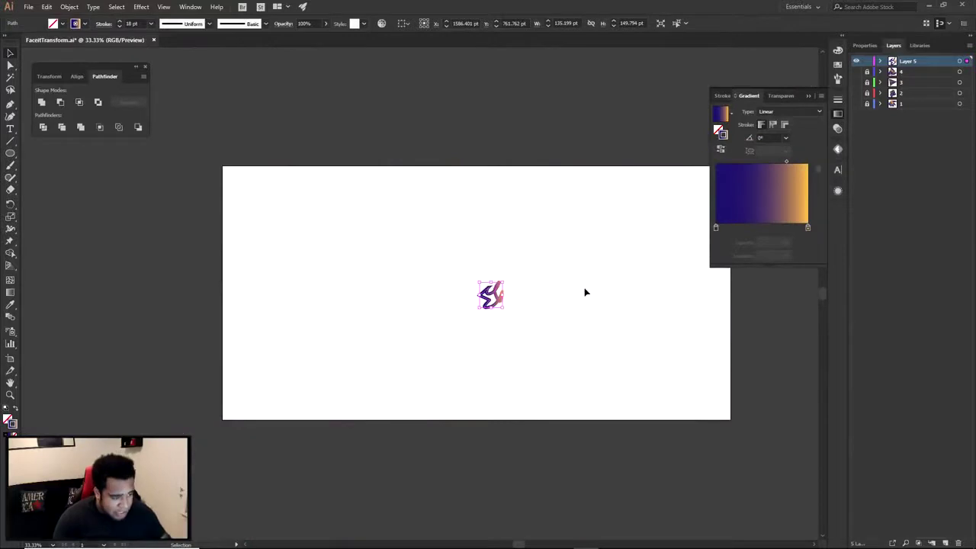
Replace the freeform shape with a small hexagon about 106 by 92 pt near the artboard's centre using the Polygon tool.
key("Delete")
left_click(11, 153)
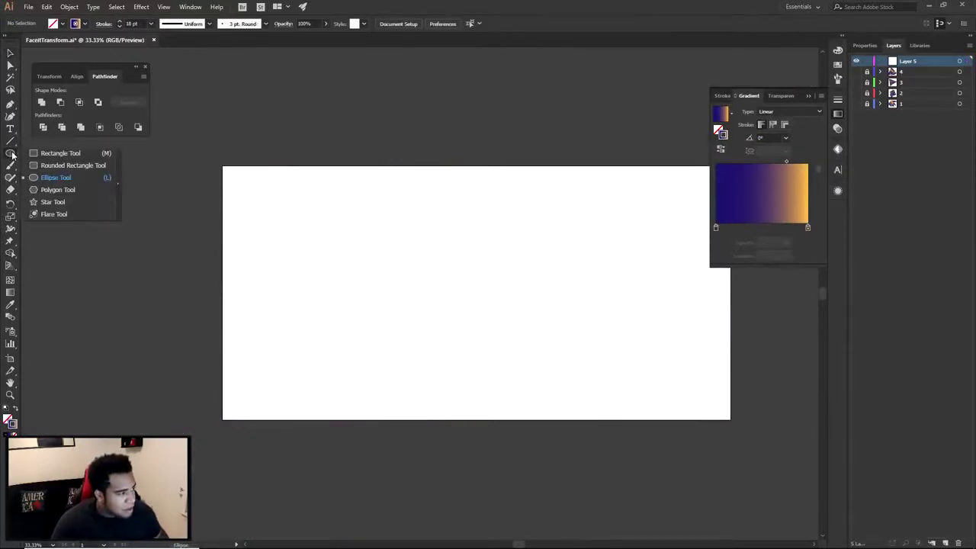
left_click(55, 189)
left_click_drag(478, 291, 479, 300)
key("a")
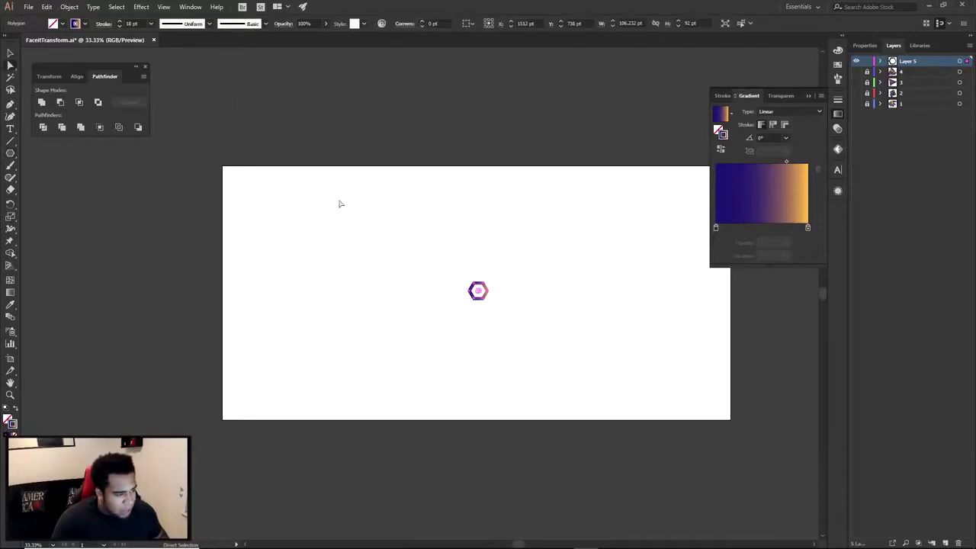
Show the hexagon's stroke settings and open the Transform effect for it with the preview on.
left_click(141, 7)
left_click(716, 96)
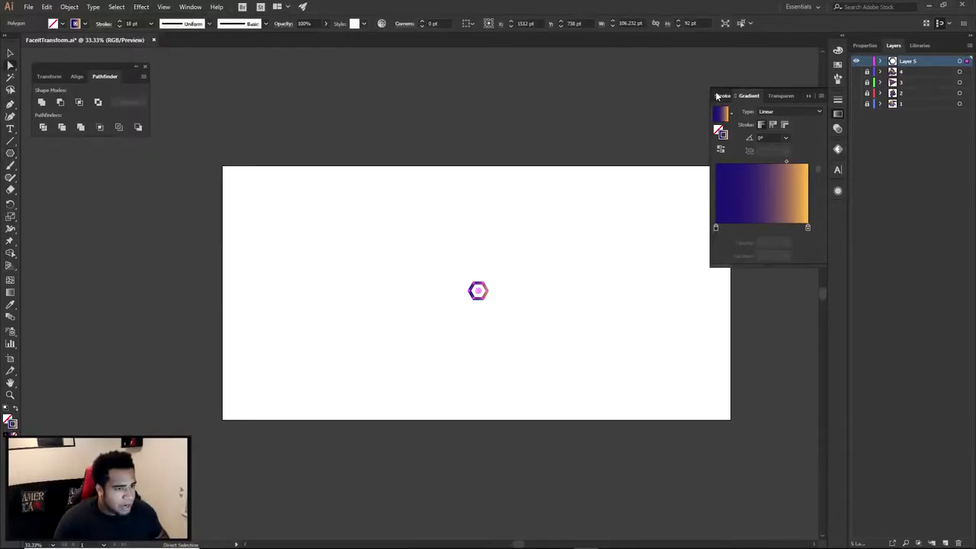
left_click(716, 95)
left_click(141, 7)
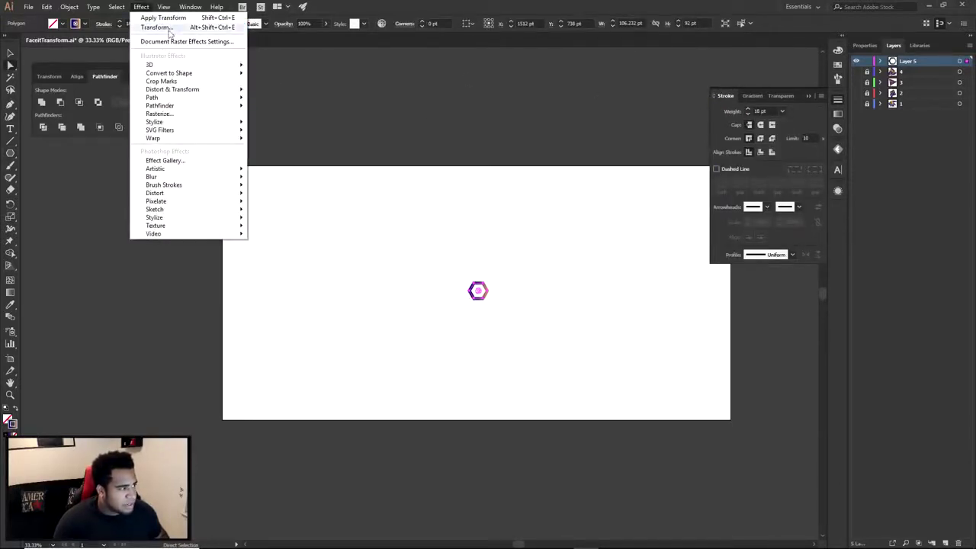
left_click(169, 29)
left_click(704, 410)
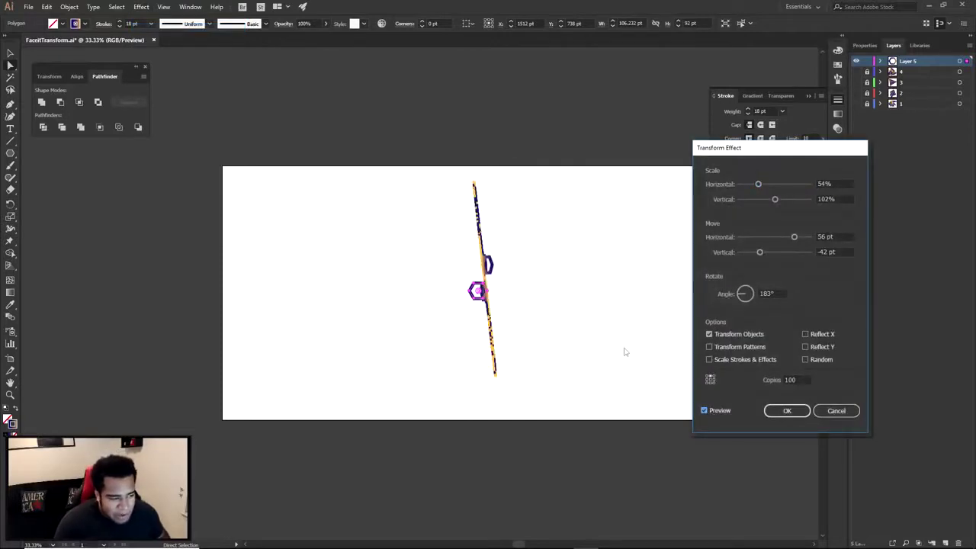
Increase the Transform effect's rotation angle for the hexagon to 223°.
left_click(769, 292)
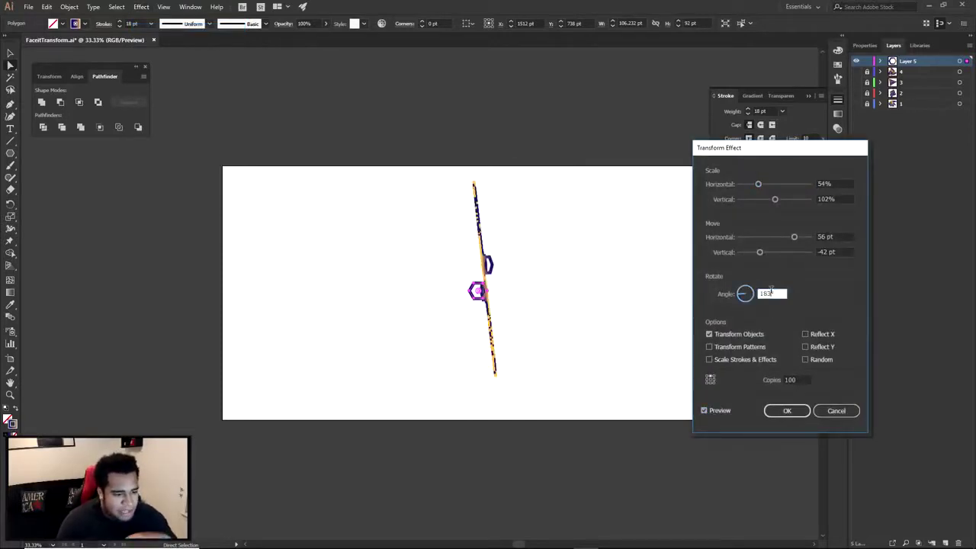
scroll(770, 292, "up", 20)
scroll(772, 291, "up", 20)
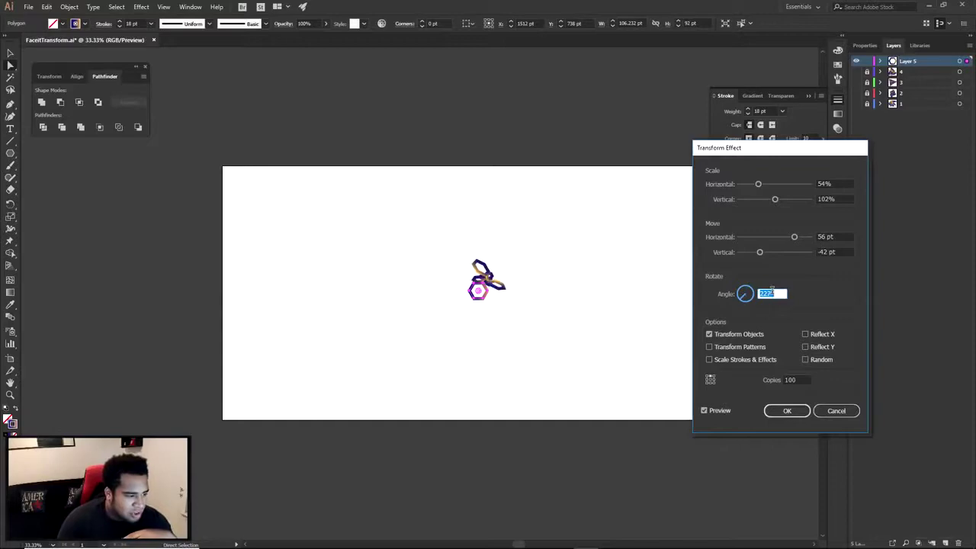
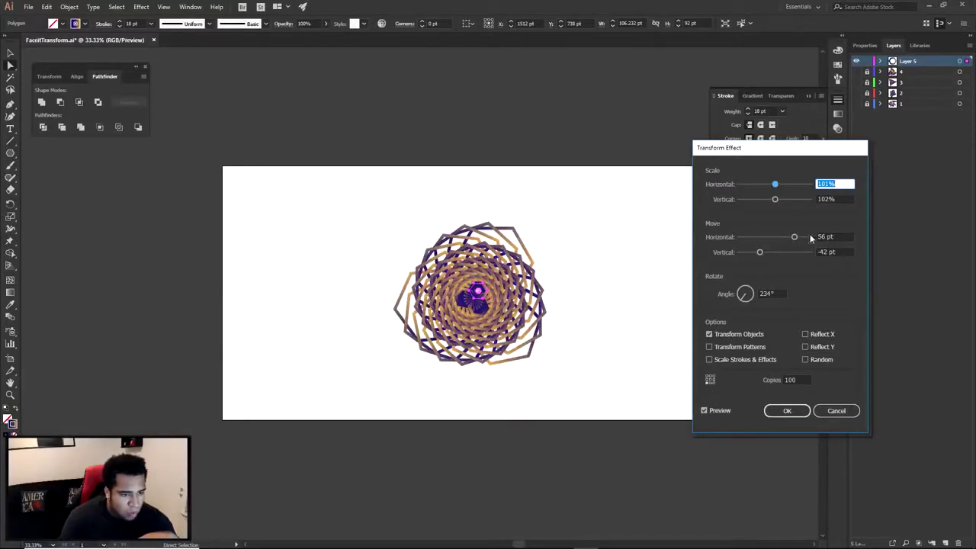
Set the Transform effect's rotation angle to 238° and apply the effect to the hexagon.
left_click(771, 292)
key("Up")
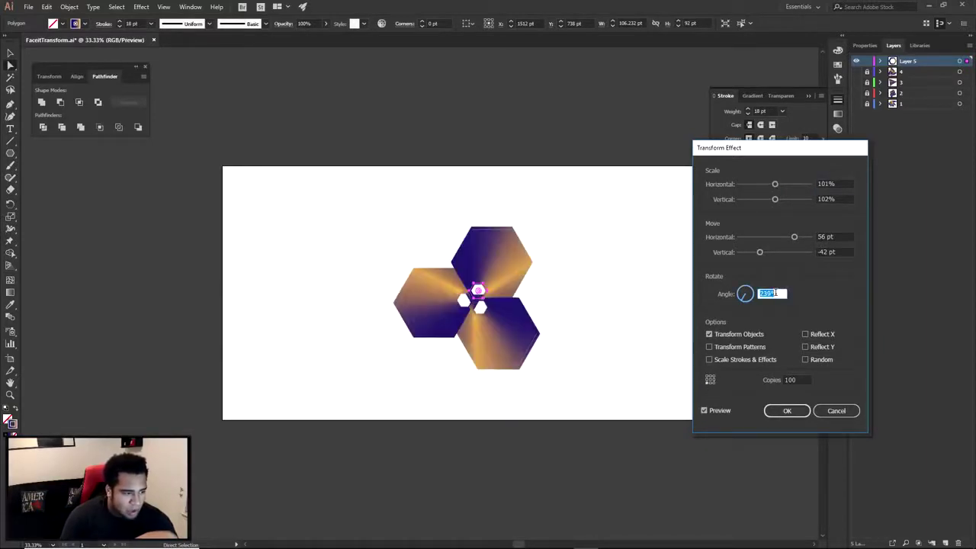
key("Up")
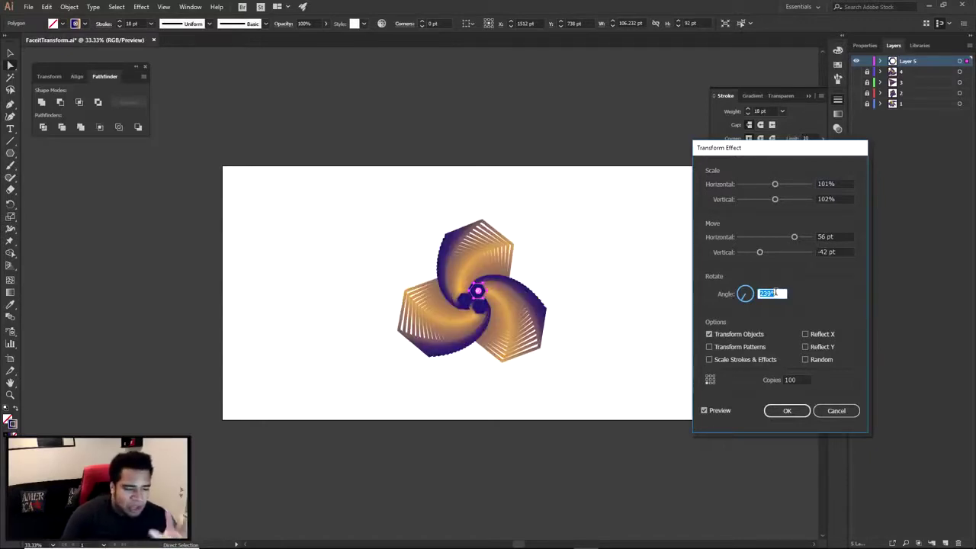
key("Up")
left_click(787, 410)
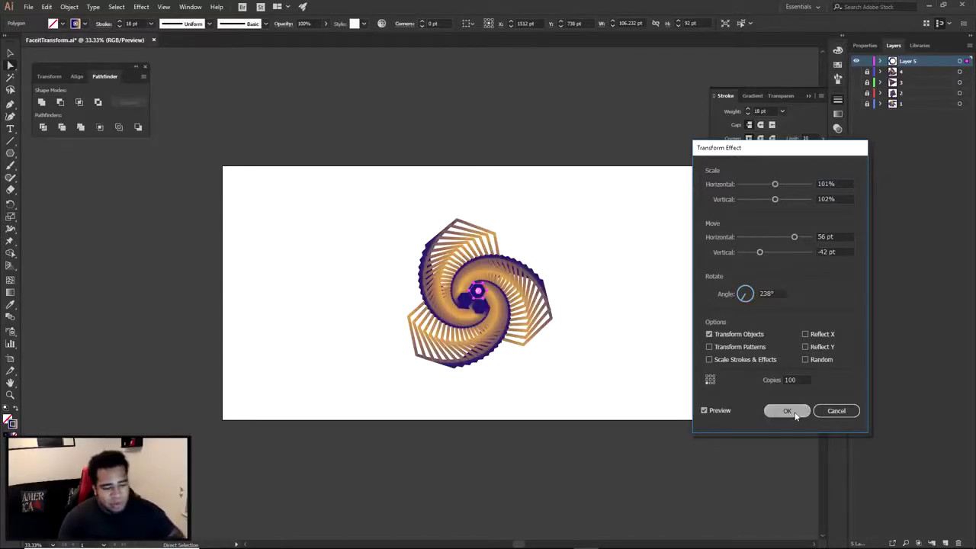
Align the hexagon's stroke to the inside of its path and reselect the artwork.
key("ctrl+1")
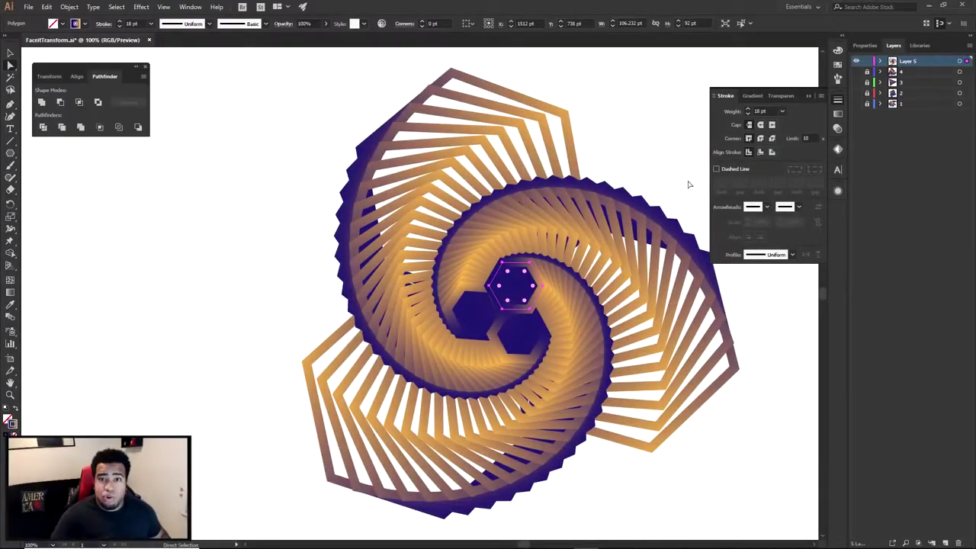
left_click(760, 152)
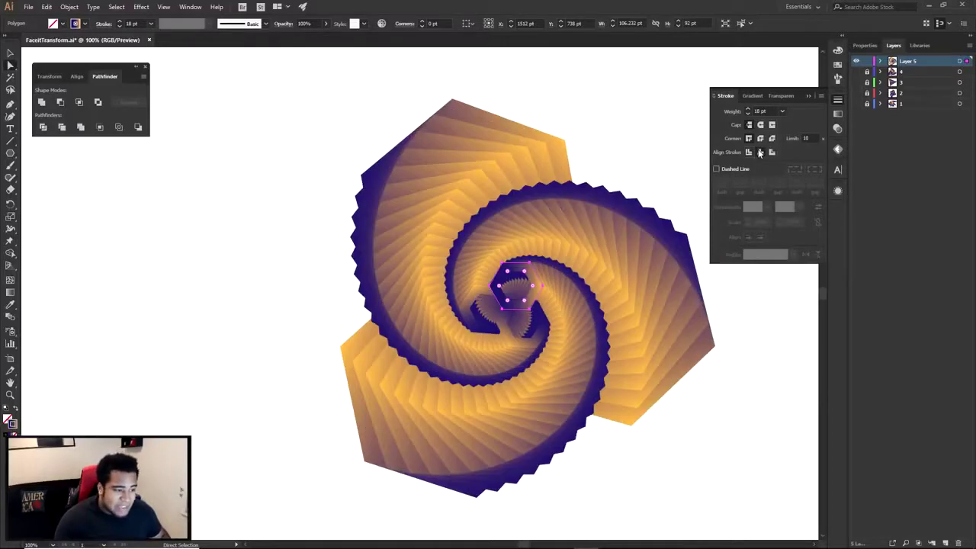
left_click(648, 159)
left_click_drag(264, 109, 757, 478)
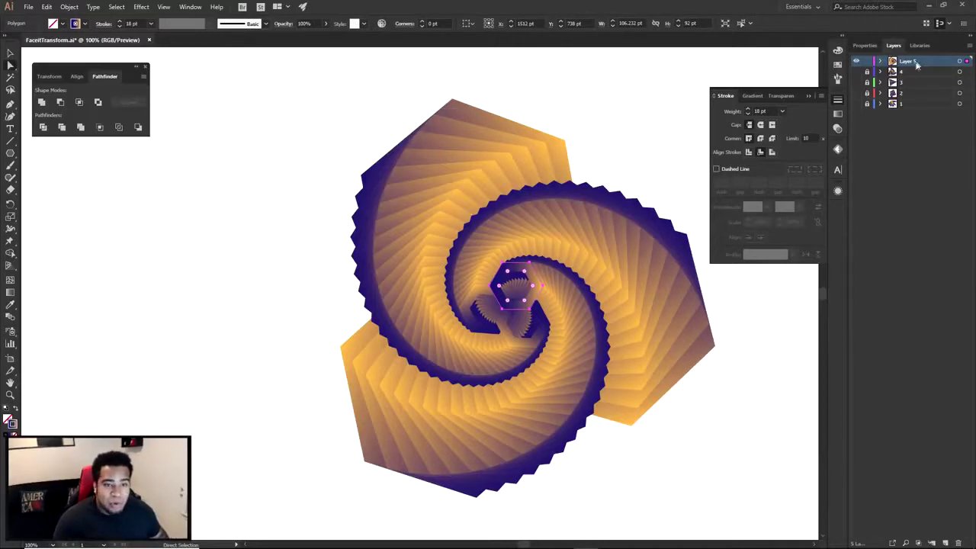
Duplicate Layer 5, hide the copy and select the artwork on the original layer.
left_click_drag(911, 63, 904, 68)
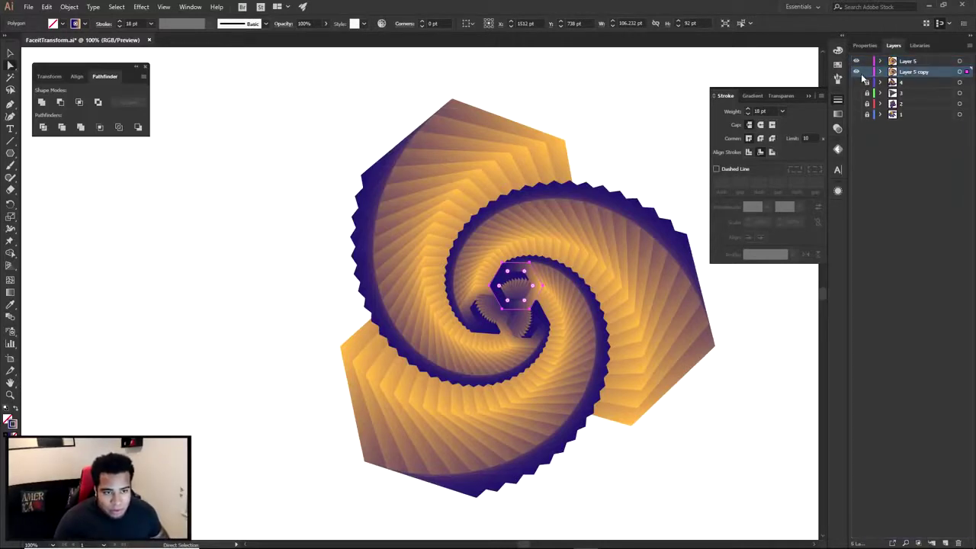
left_click(857, 72)
left_click_drag(344, 153, 710, 450)
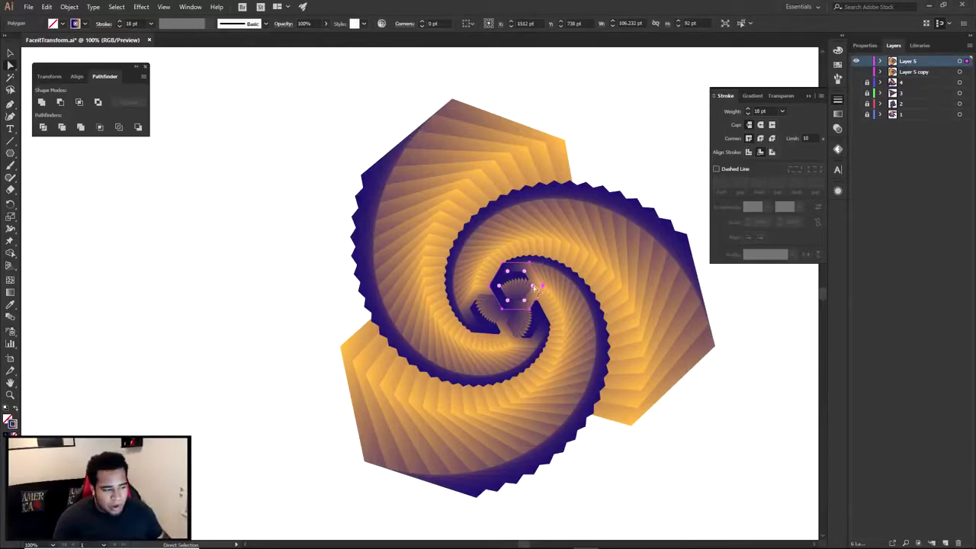
Compare the outside, centre and inside stroke alignments on the Layer 5 hexagon, finishing with the inside alignment.
left_click(772, 152)
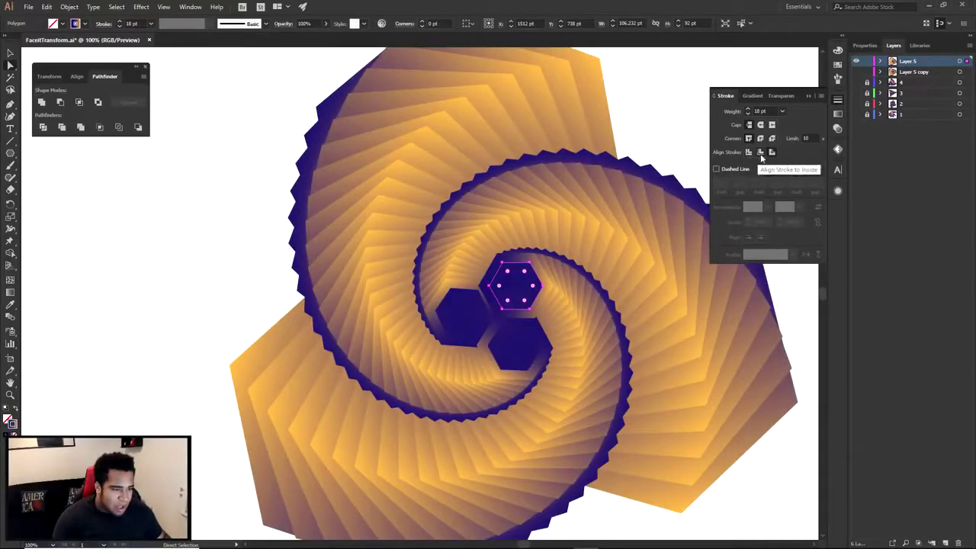
left_click(749, 153)
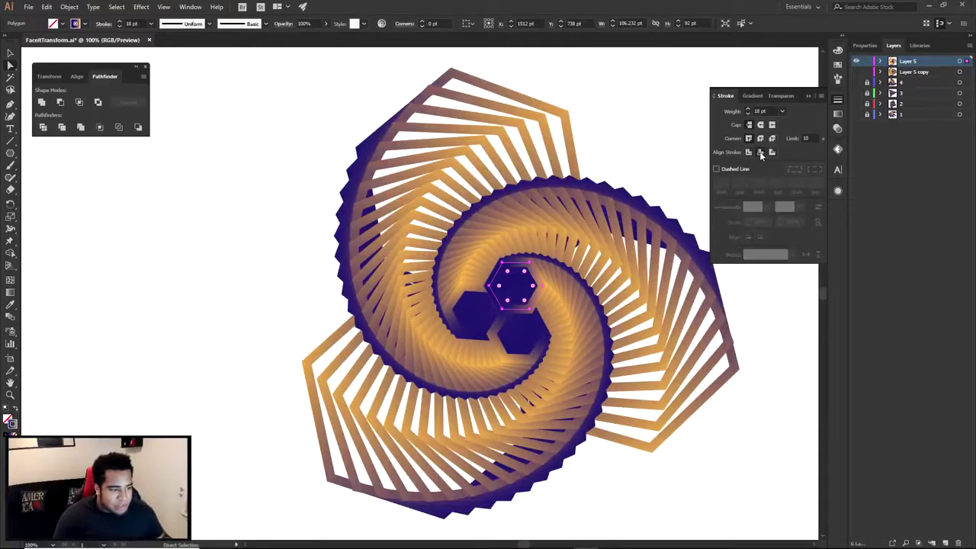
left_click(760, 153)
left_click(772, 152)
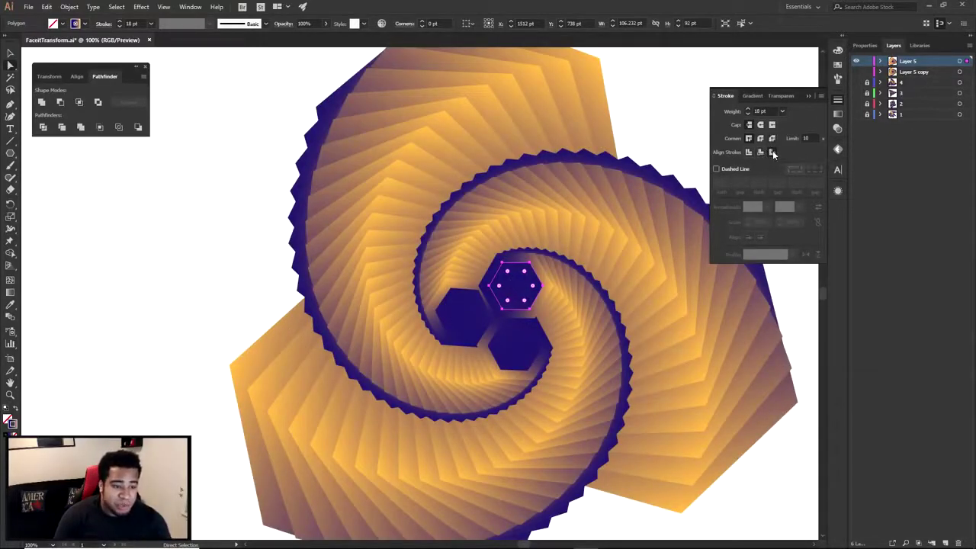
left_click(759, 152)
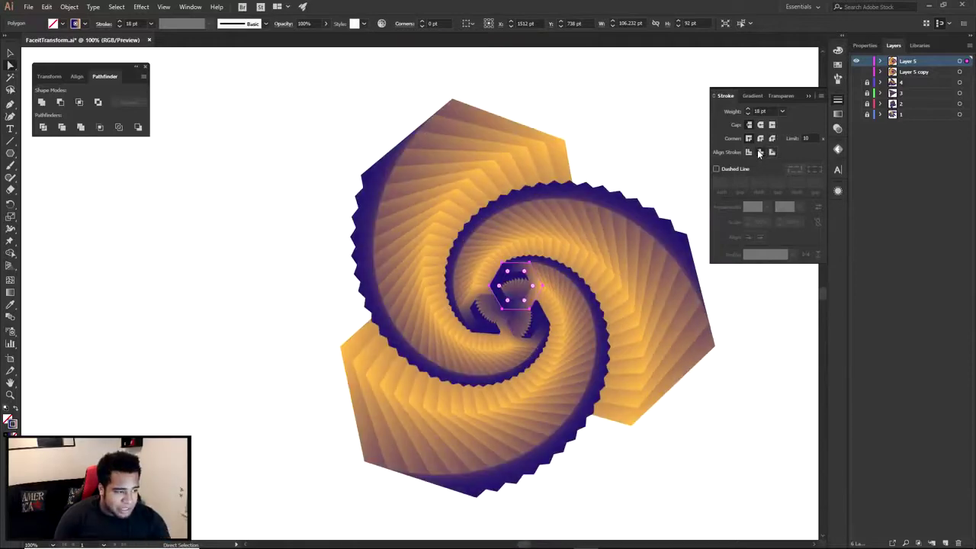
Reduce the Layer 5 hexagon's stroke weight, settling on 5 pt.
left_click(747, 113)
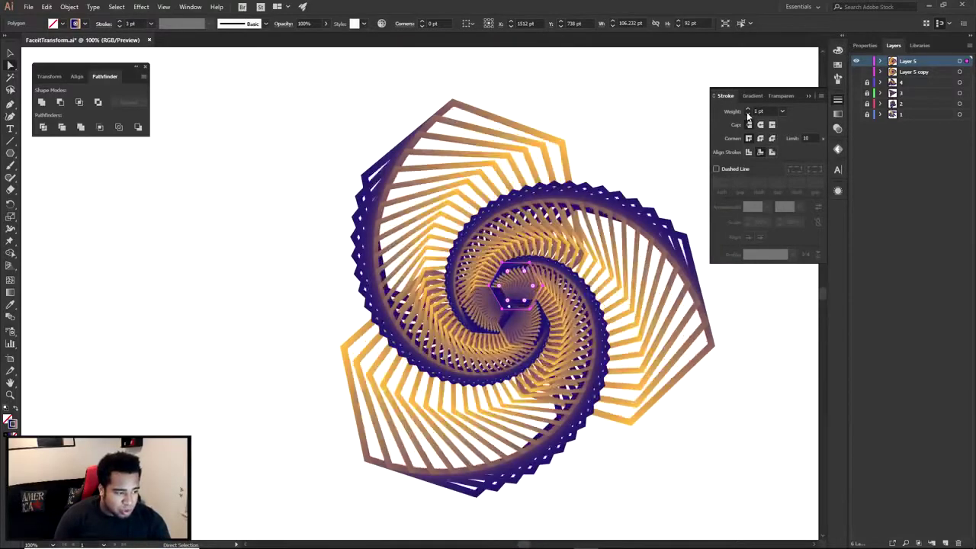
left_click(747, 108)
left_click(747, 108)
left_click(747, 108)
left_click(747, 107)
left_click(747, 107)
left_click(746, 108)
left_click(747, 108)
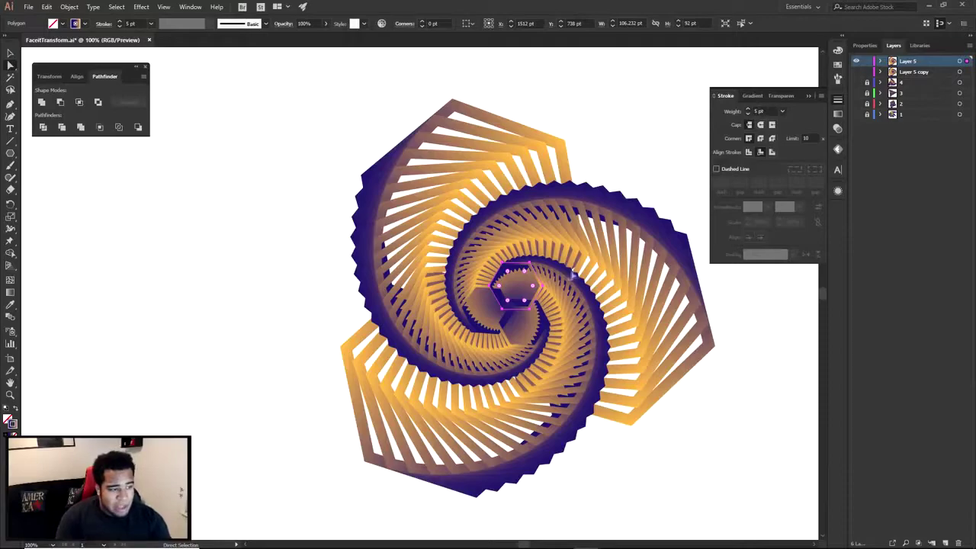
Increase the hexagon's stroke weight to 11 pt and inspect the spiral's centre up close.
scroll(518, 279, "up", 2, "alt")
scroll(519, 280, "up", 4, "alt")
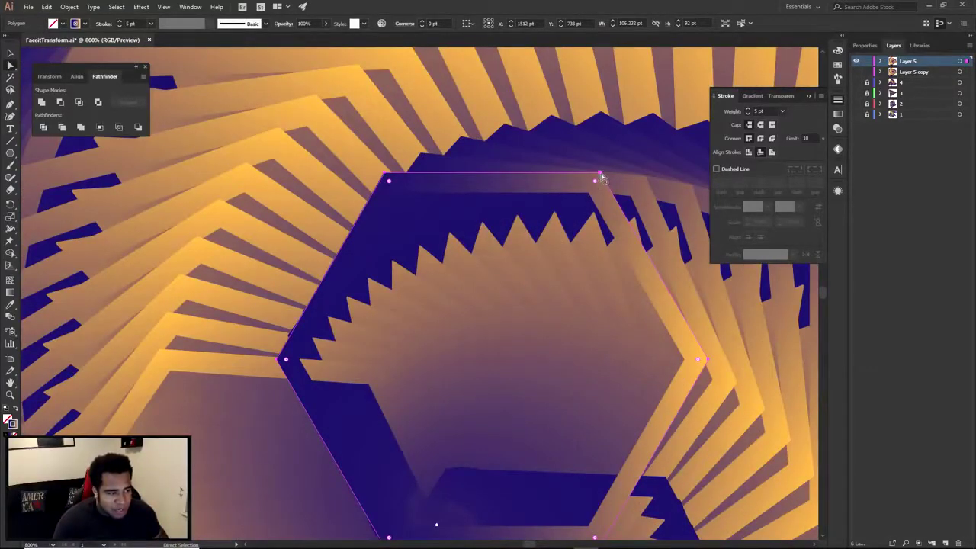
left_click(748, 109)
left_click(748, 109)
left_click(748, 109)
left_click(747, 109)
left_click(748, 109)
left_click(748, 109)
scroll(523, 228, "down", 4, "alt")
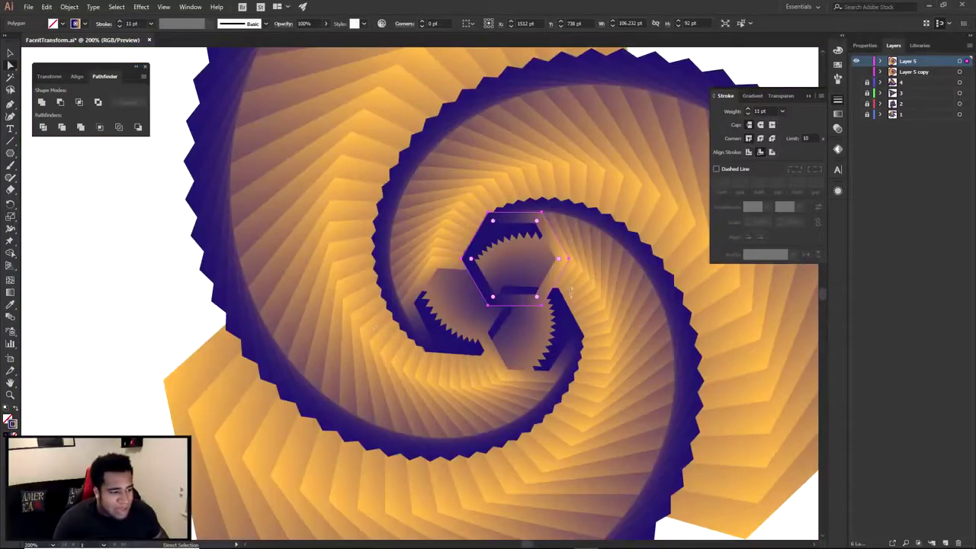
scroll(580, 265, "down", 2, "alt")
scroll(543, 255, "up", 3, "alt")
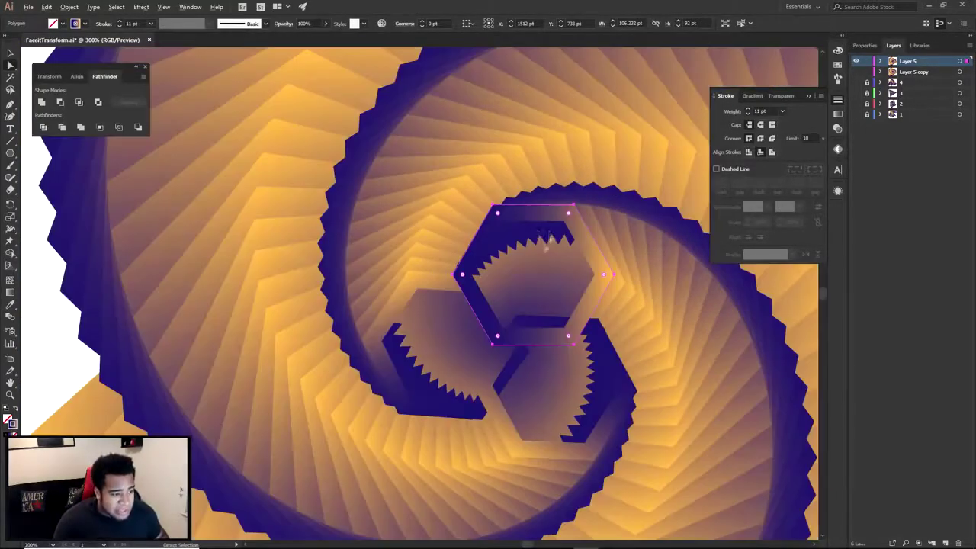
Raise the hexagon's stroke weight to 35 pt and deselect it to view the whole spiral.
left_click(748, 109)
left_click(748, 109)
left_click(748, 109)
left_click(749, 109)
left_click(748, 109)
left_click(749, 109)
left_click(749, 109)
left_click(748, 109)
left_click(749, 109)
left_click(749, 109)
left_click(749, 110)
left_click(748, 110)
left_click(749, 110)
left_click(748, 110)
scroll(516, 270, "down", 4, "alt")
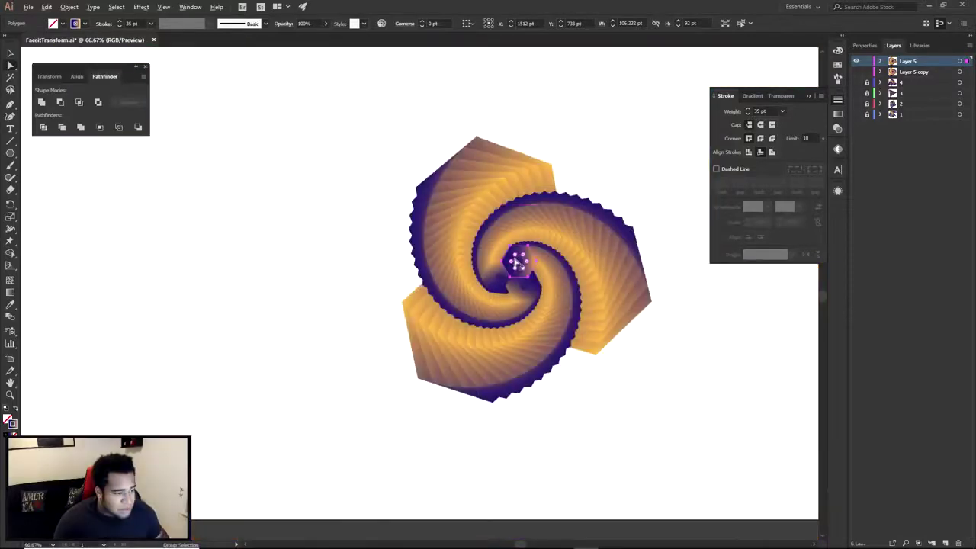
left_click(578, 183)
left_click_drag(557, 245, 548, 253)
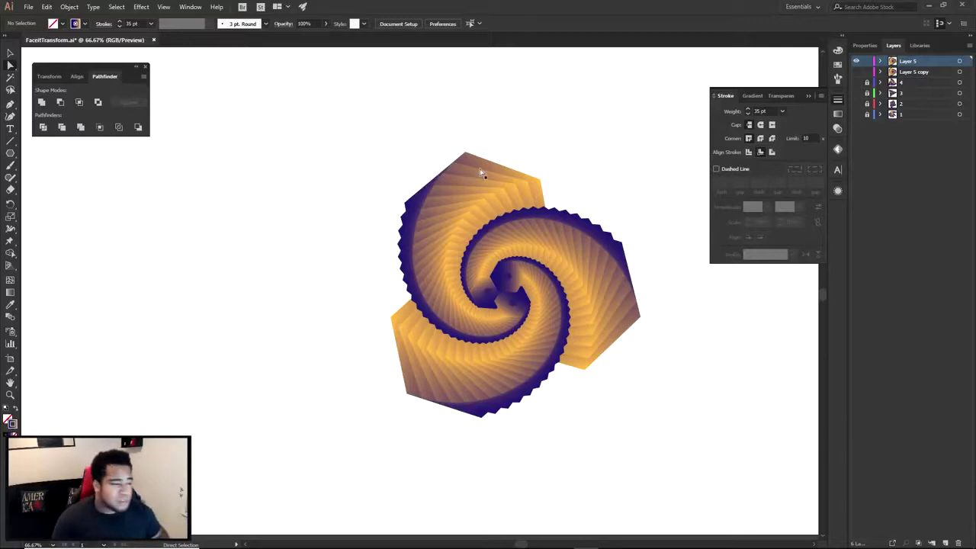
Delete the original Layer 5, show Layer 5 copy and select its hexagon.
left_click(858, 61)
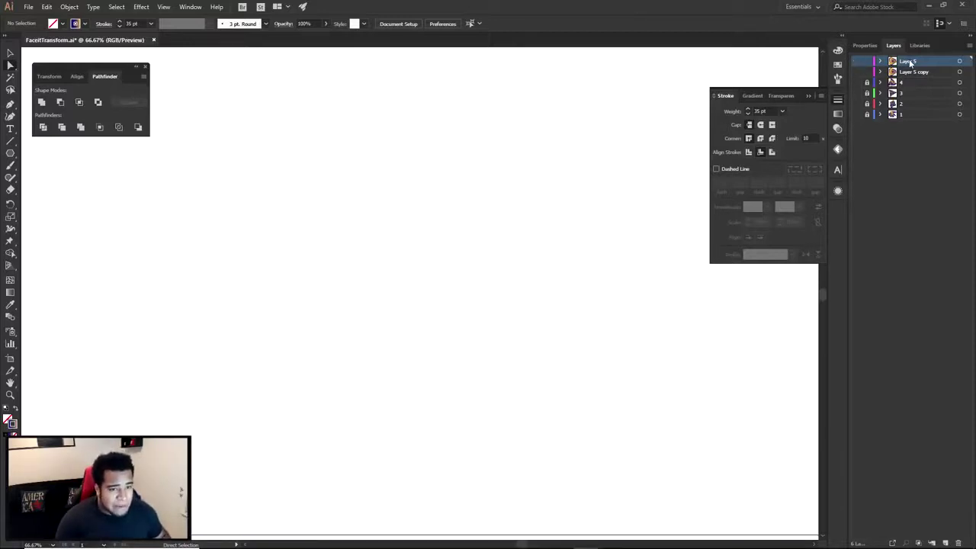
left_click(959, 541)
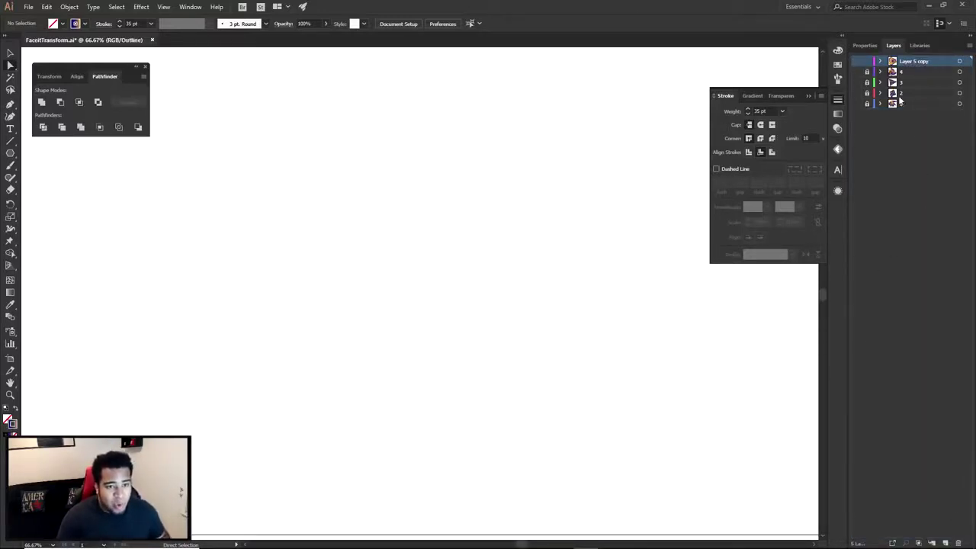
left_click(856, 61)
left_click_drag(287, 143, 729, 443)
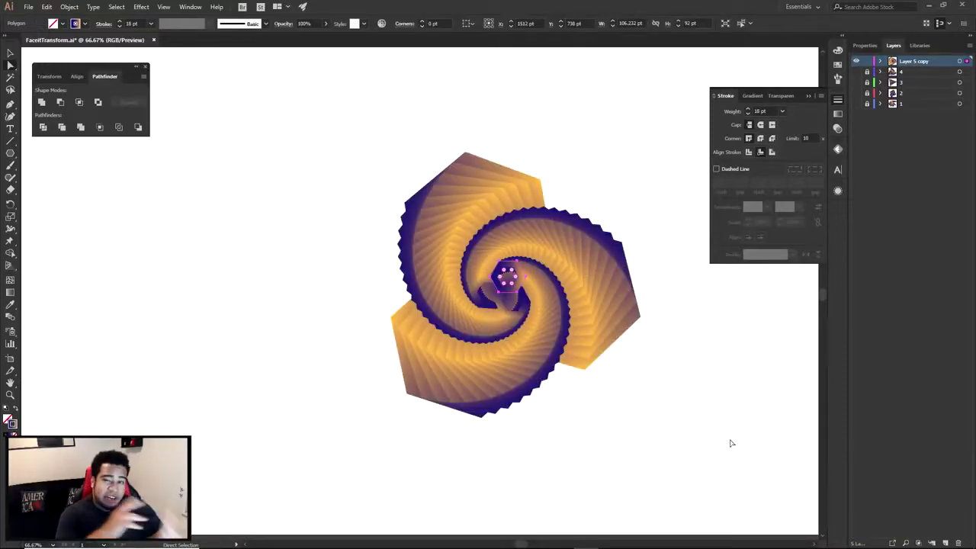
left_click(10, 422)
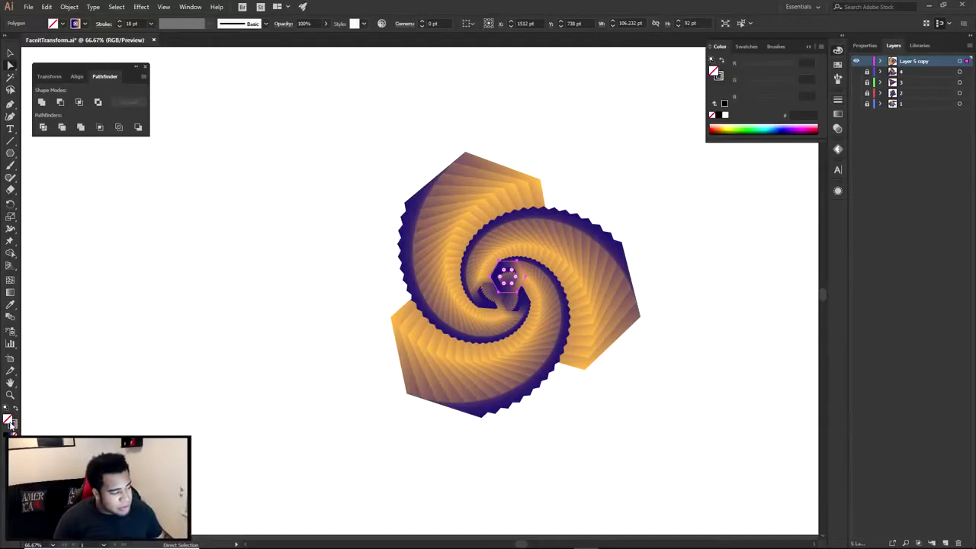
double_click(12, 426)
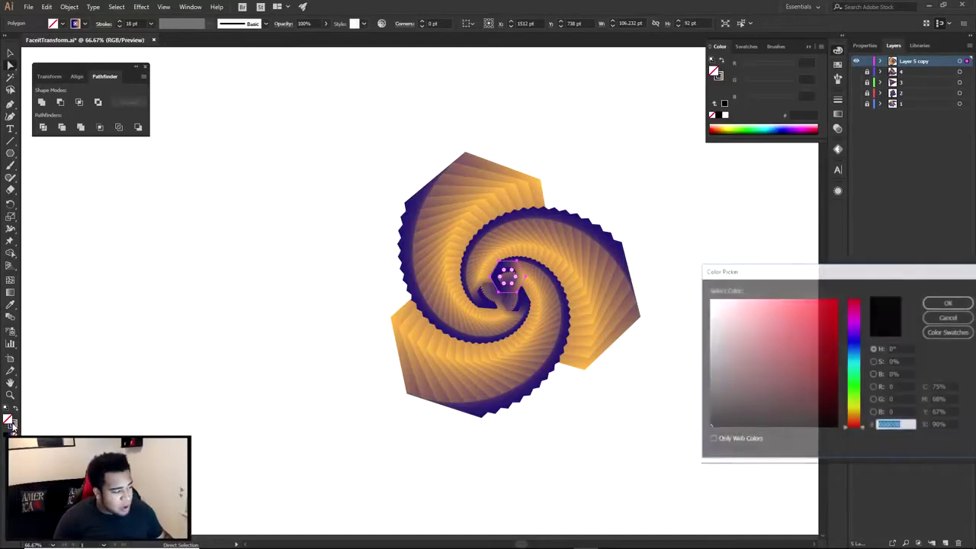
left_click(948, 317)
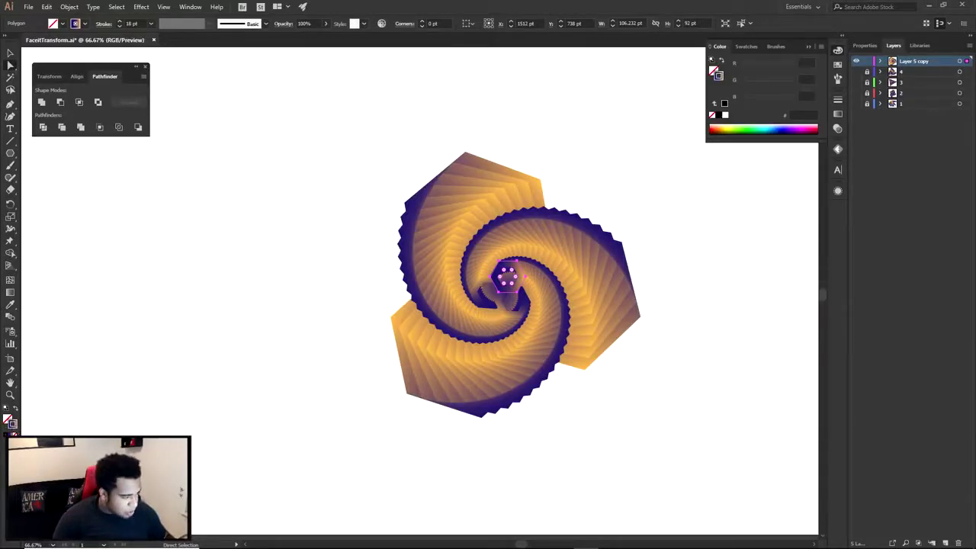
Recolour the hexagon's stroke gradient with pink at the start and dark blue at the end.
key("period")
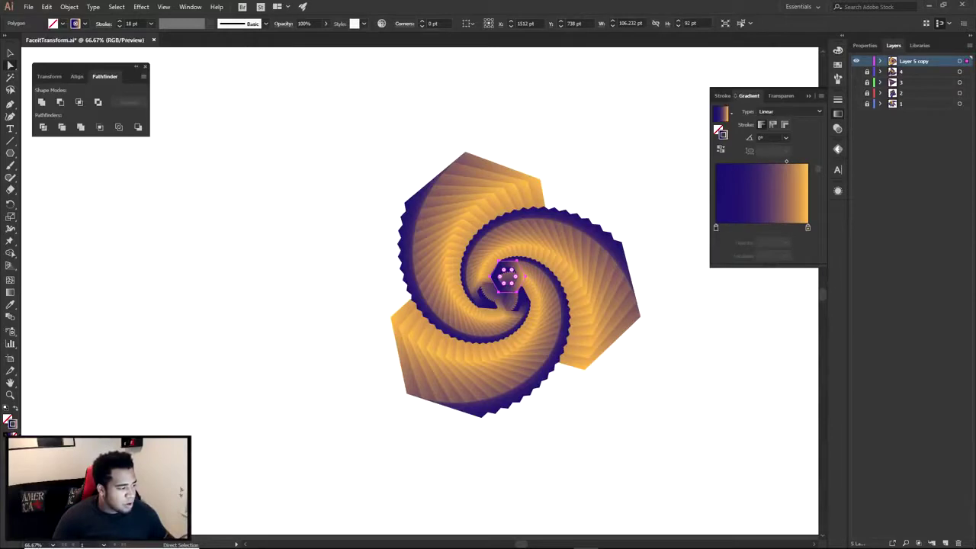
double_click(717, 227)
left_click(784, 268)
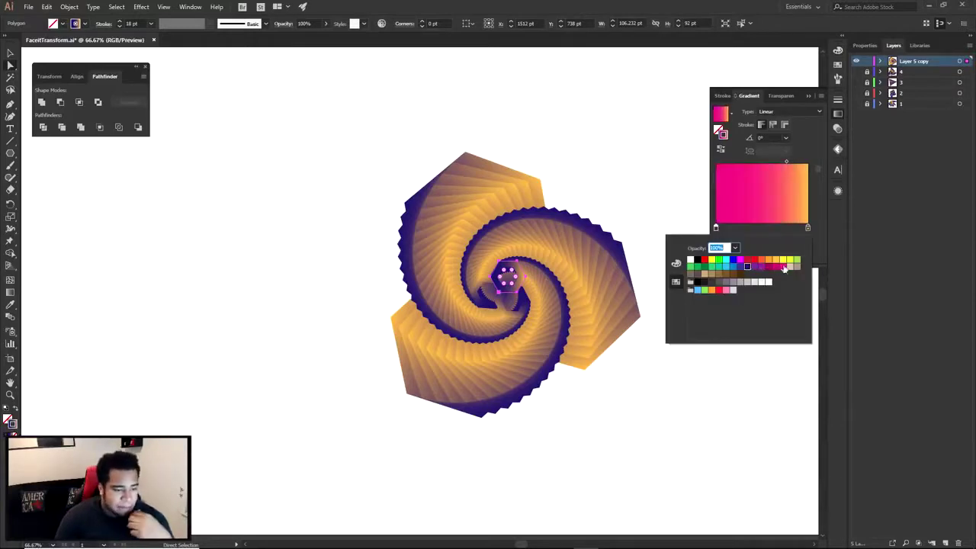
double_click(808, 227)
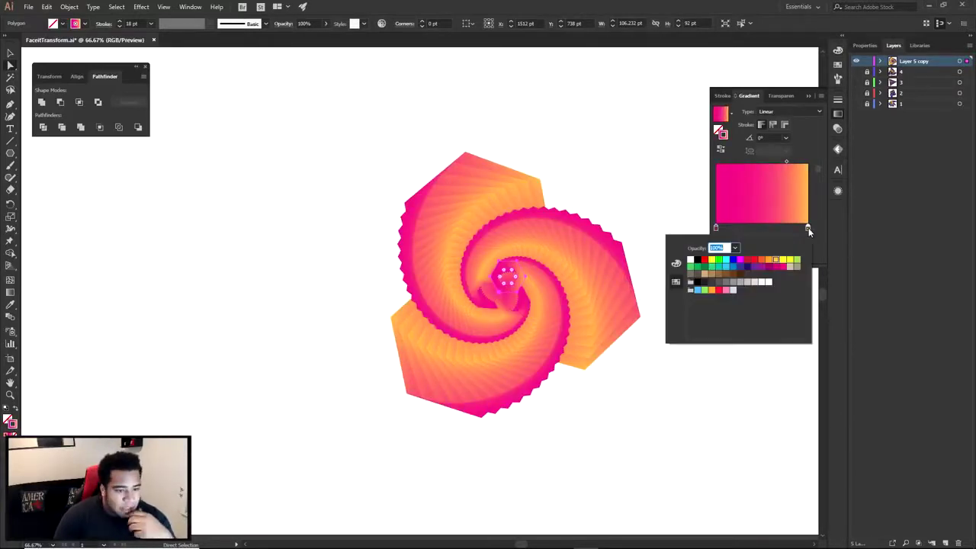
left_click(741, 266)
left_click(653, 212)
Try reversing the hexagon's stroke gradient and switch back to the pink-to-blue direction.
scroll(507, 267, "up", 1)
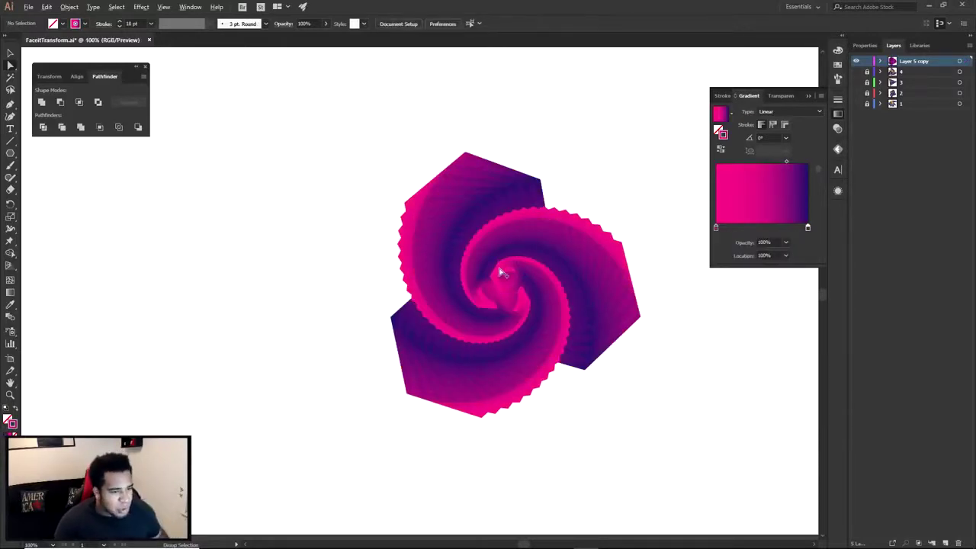
left_click(720, 150)
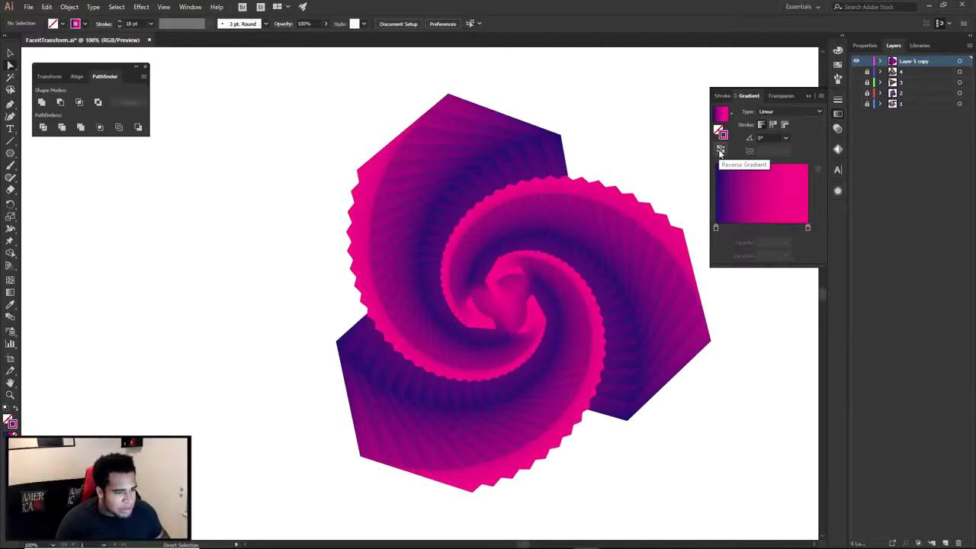
left_click(503, 282)
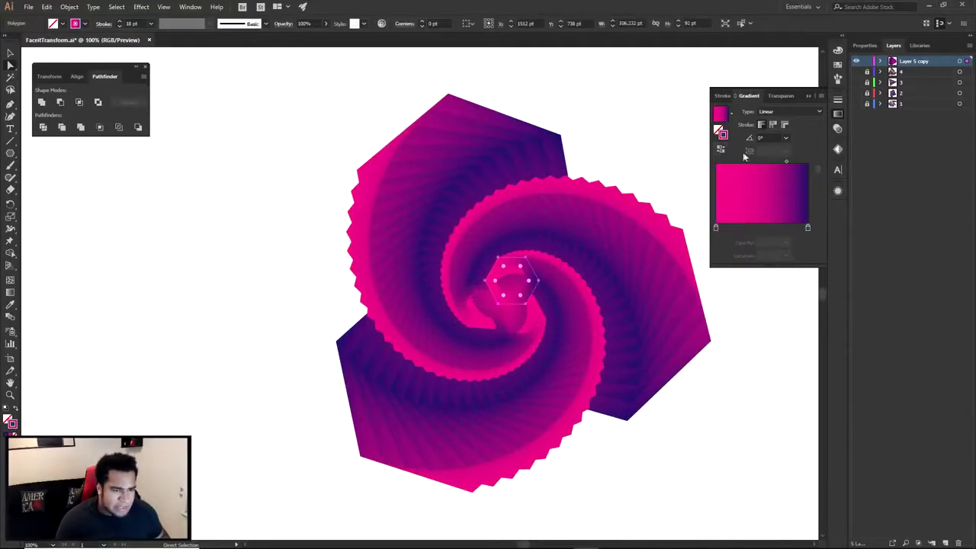
left_click(718, 151)
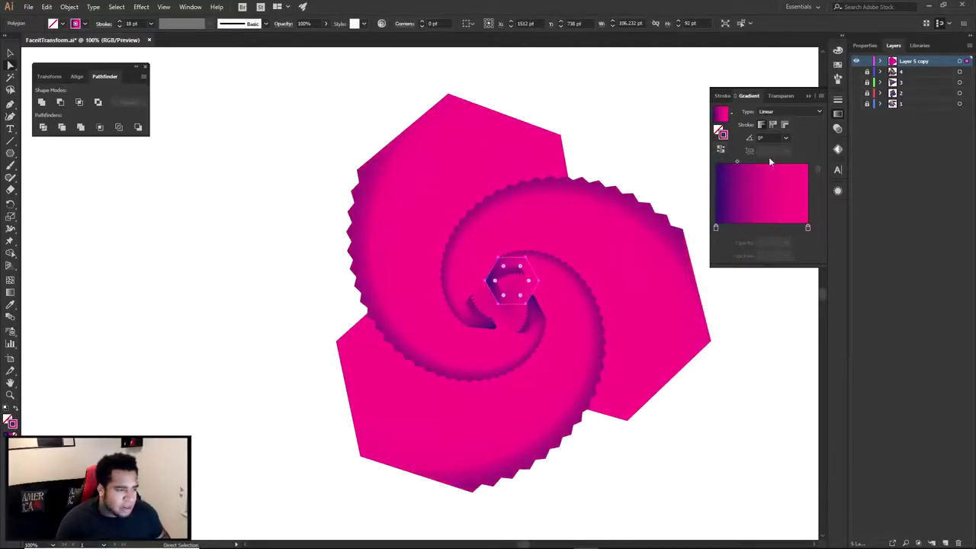
left_click(720, 151)
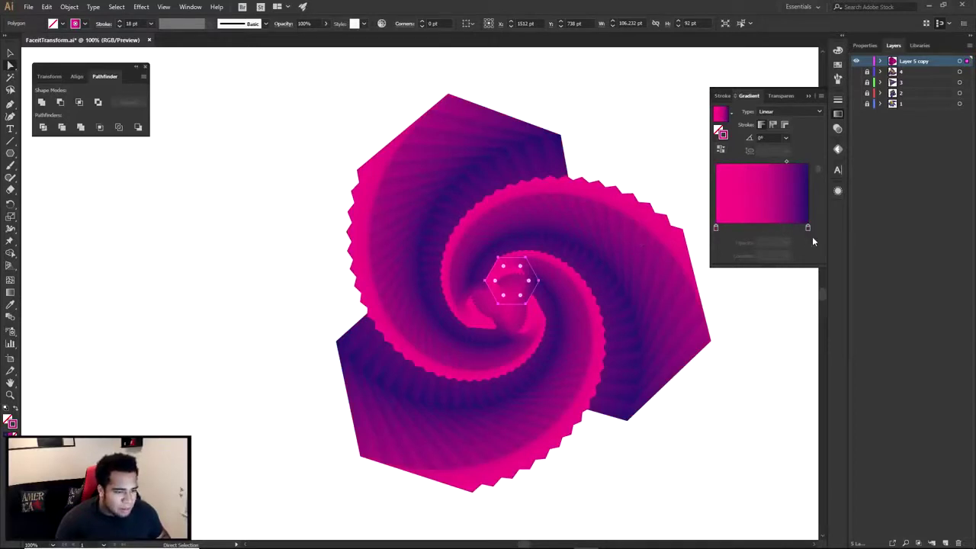
Darken the stroke gradient's dark blue end stop by setting its blue value to 55.
double_click(808, 228)
left_click(676, 263)
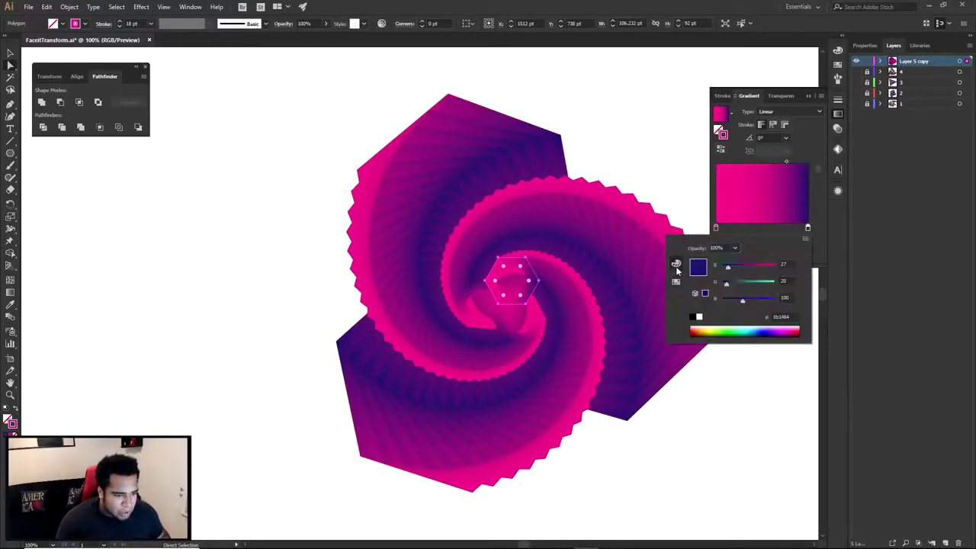
left_click(739, 299)
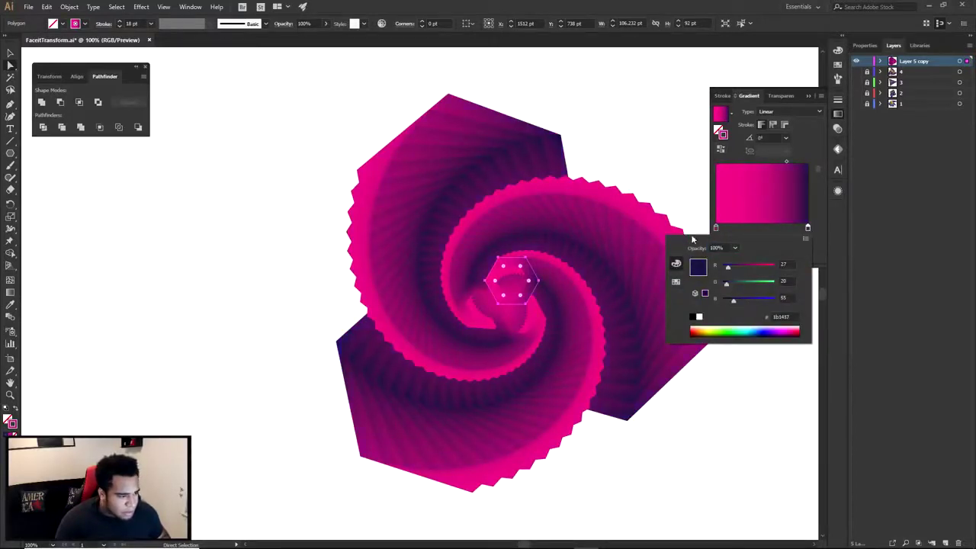
Deselect the hexagon, hide Layer 5 copy and show only layer 1 after previewing layers 3 and 2.
left_click(666, 183)
scroll(676, 186, "down", 2, "alt")
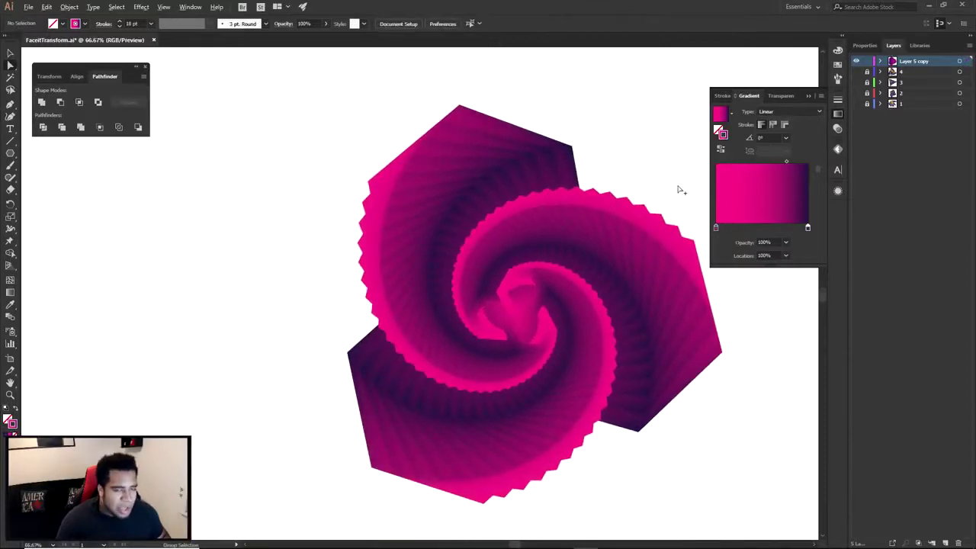
left_click(857, 62, "ctrl")
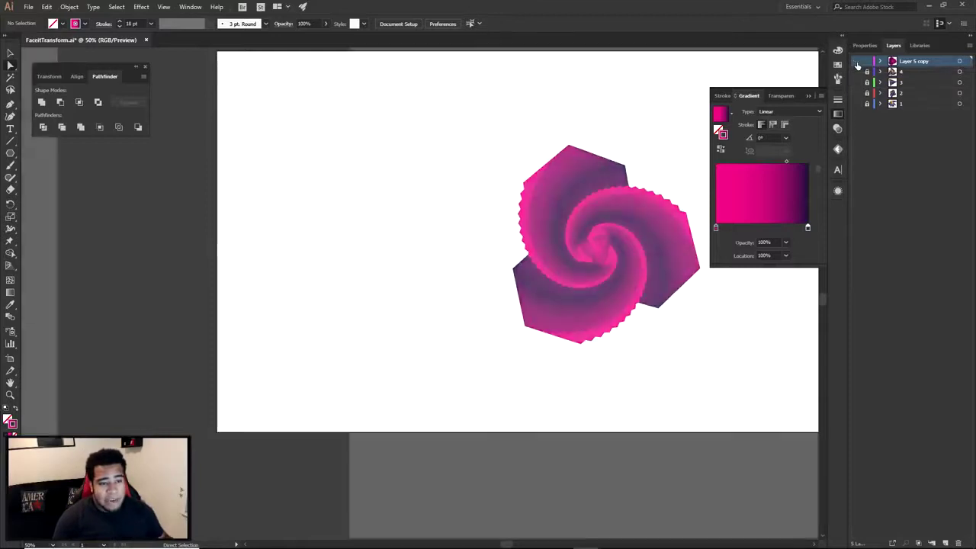
left_click(854, 82)
left_click(854, 82)
left_click(854, 93)
left_click(854, 94)
left_click(855, 103)
scroll(690, 188, "down", 3)
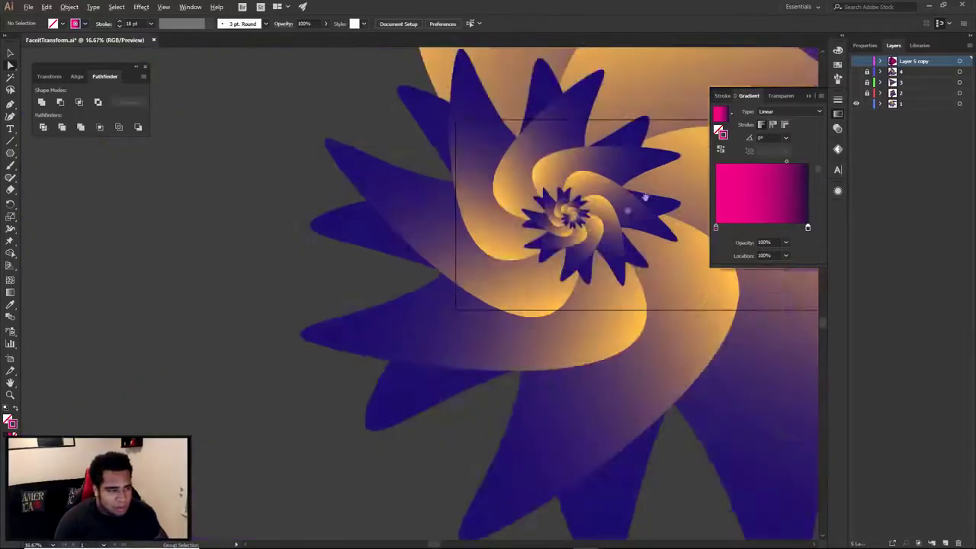
Copy layer 1's orange-and-blue spiral and paste it into the abstr.psd banner in Photoshop as a smart object.
key("v")
left_click(535, 276)
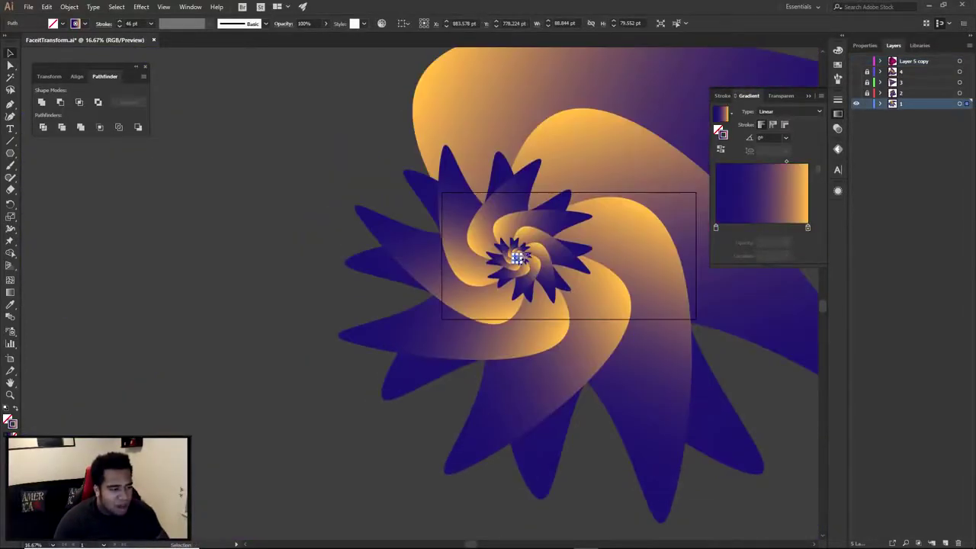
scroll(516, 257, "up", 3)
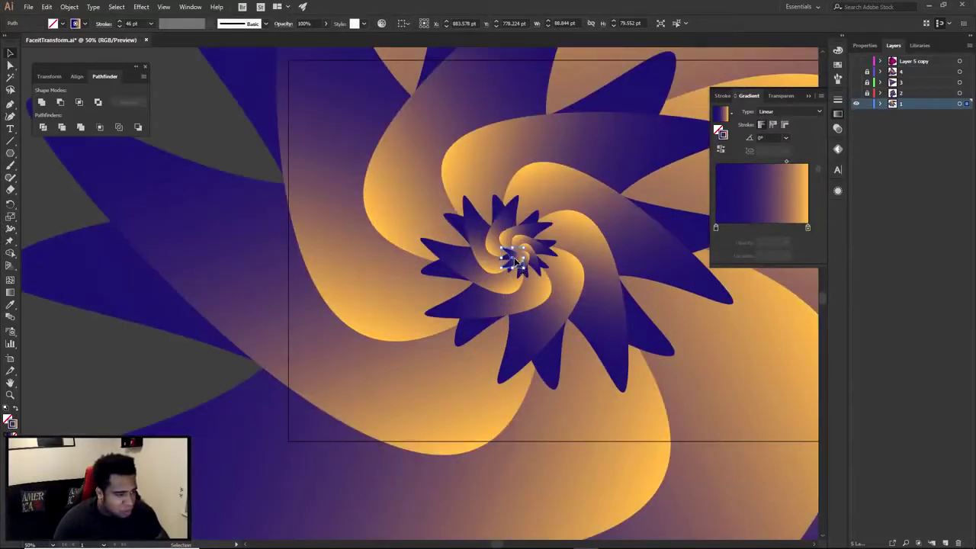
left_click(610, 539)
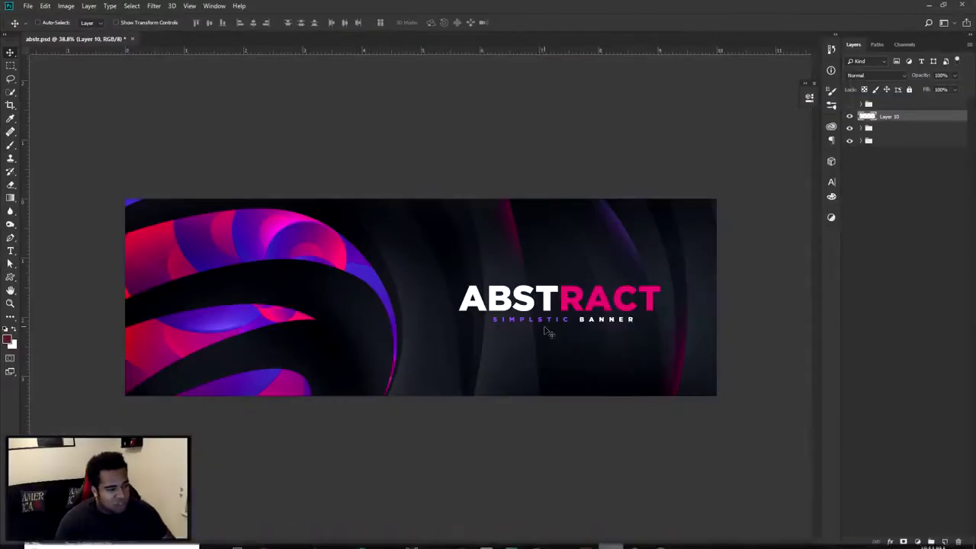
key("ctrl+v")
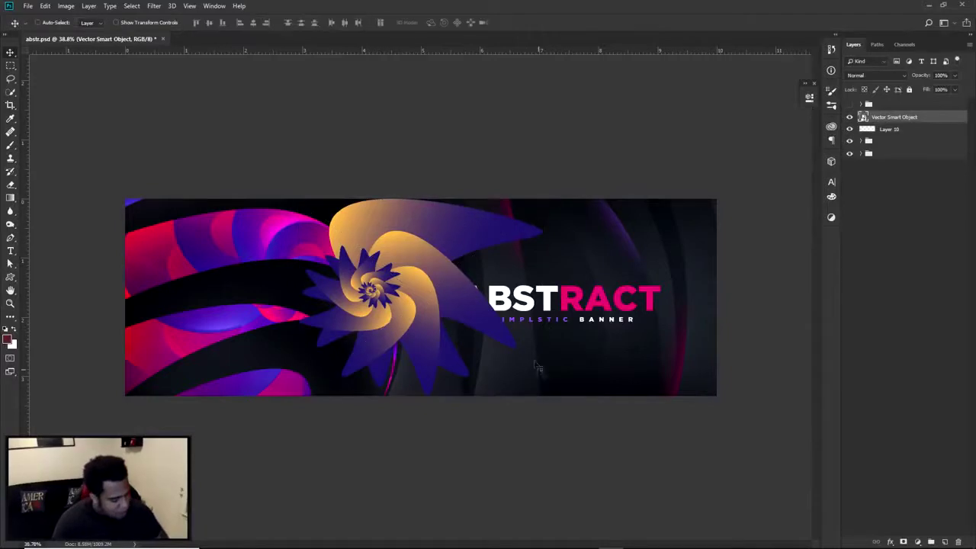
Enlarge the pasted spiral and reposition it so its centre sits in the left half of the banner.
left_click_drag(542, 200, 642, 148)
key("Return")
left_click_drag(404, 282, 568, 279)
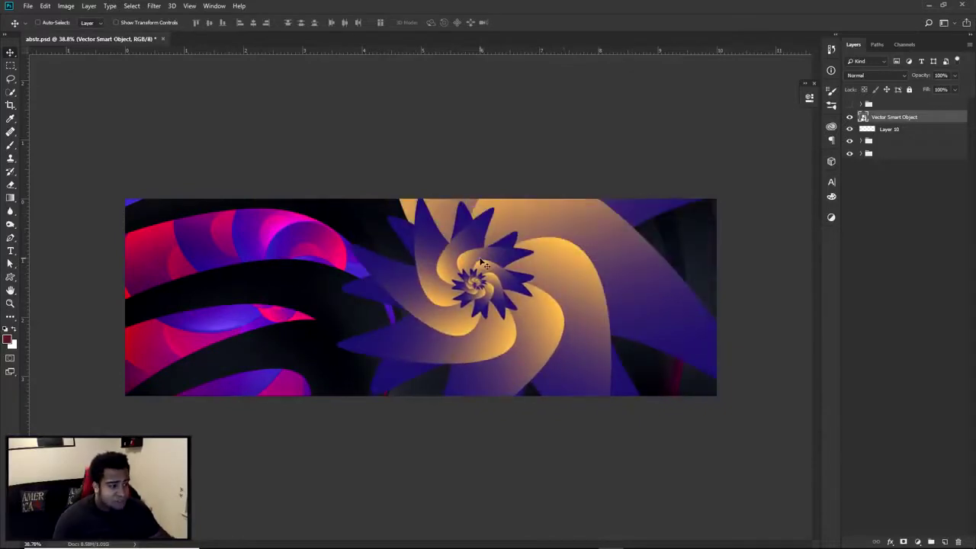
left_click_drag(481, 263, 284, 227)
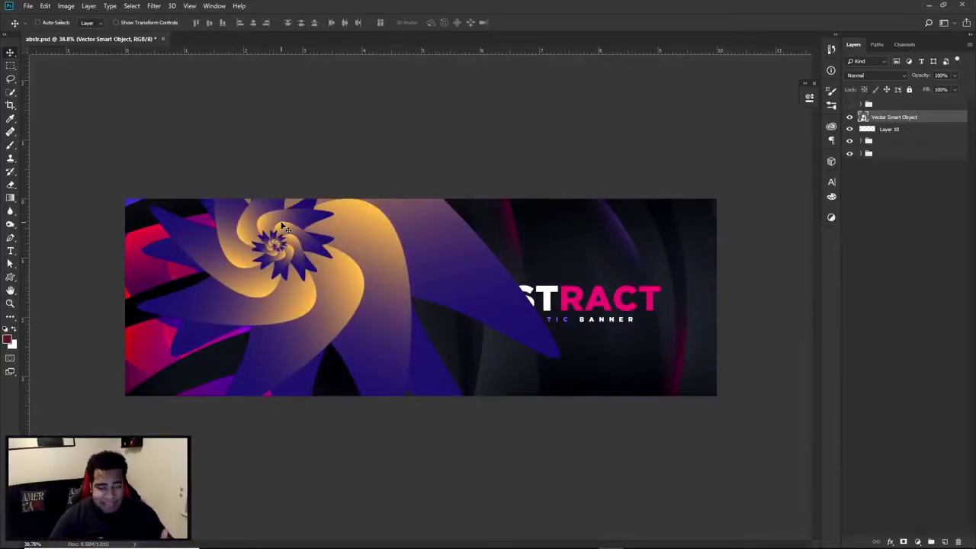
left_click_drag(284, 227, 157, 242)
left_click_drag(239, 246, 490, 302)
Open the Liquify filter on the spiral and set the Forward Warp brush to size 2000 and pressure 75.
left_click(155, 5)
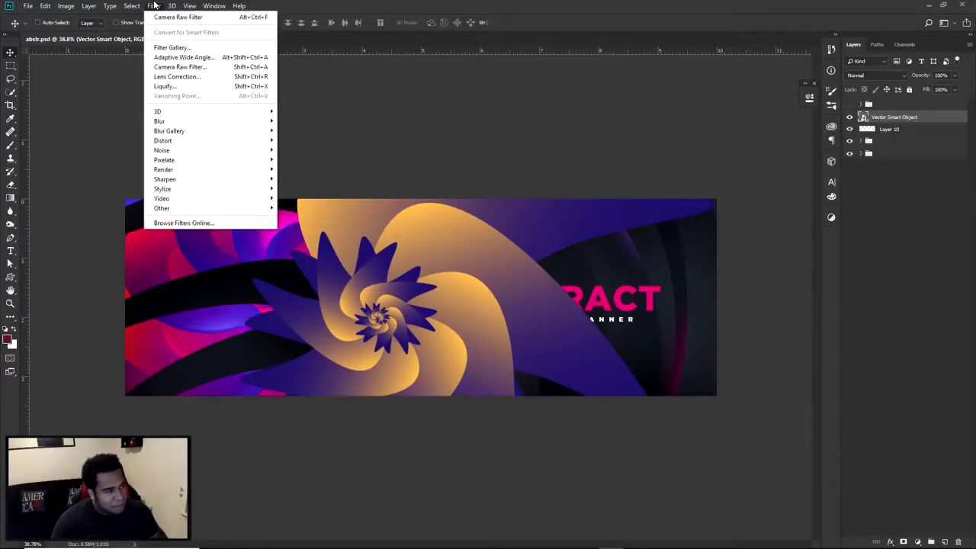
left_click(168, 79)
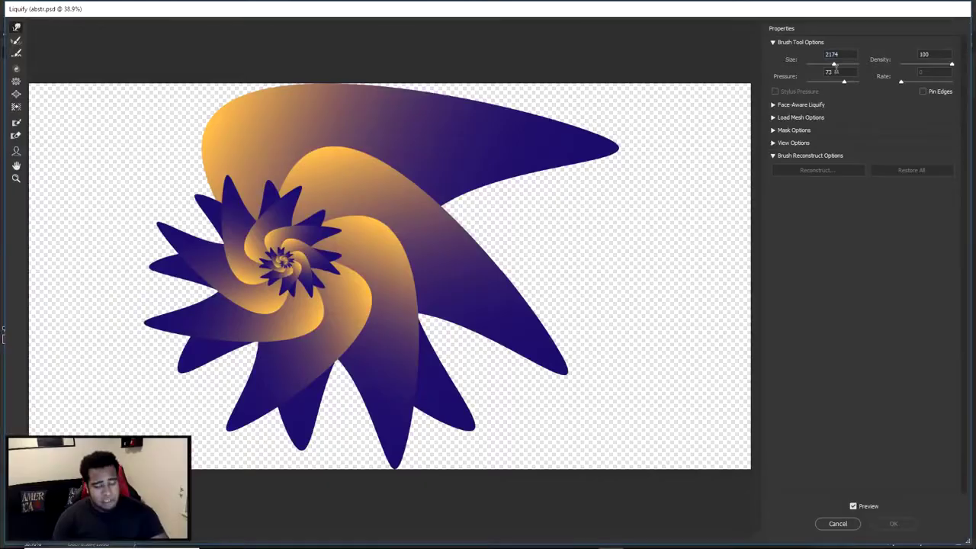
double_click(826, 54)
type("200")
key("Return")
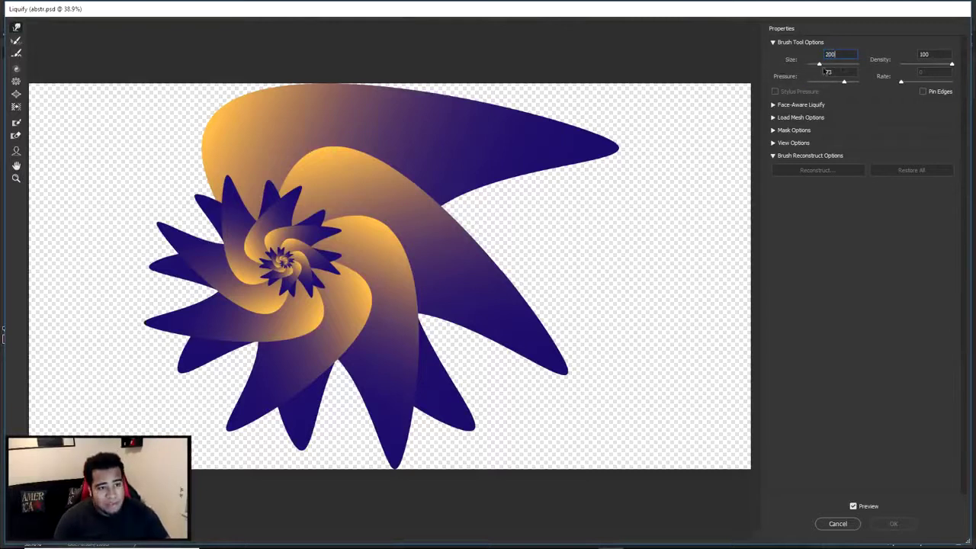
left_click_drag(848, 75, 775, 82)
type("75")
double_click(924, 53)
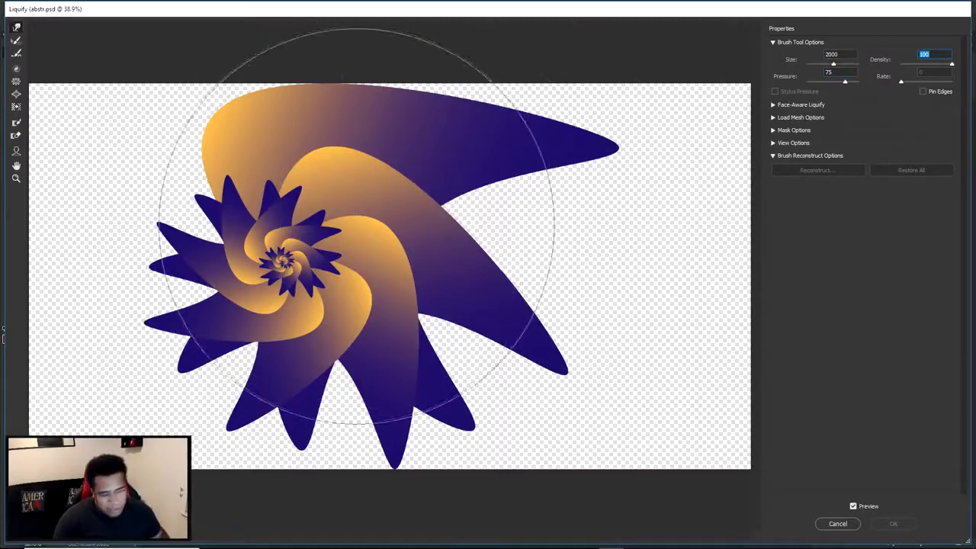
Try warping the spiral up and to the right with large brush strokes, restoring all after each attempt.
mouse_move(351, 278)
left_mouse_down()
mouse_move(417, 46)
mouse_move(400, 72)
left_mouse_up()
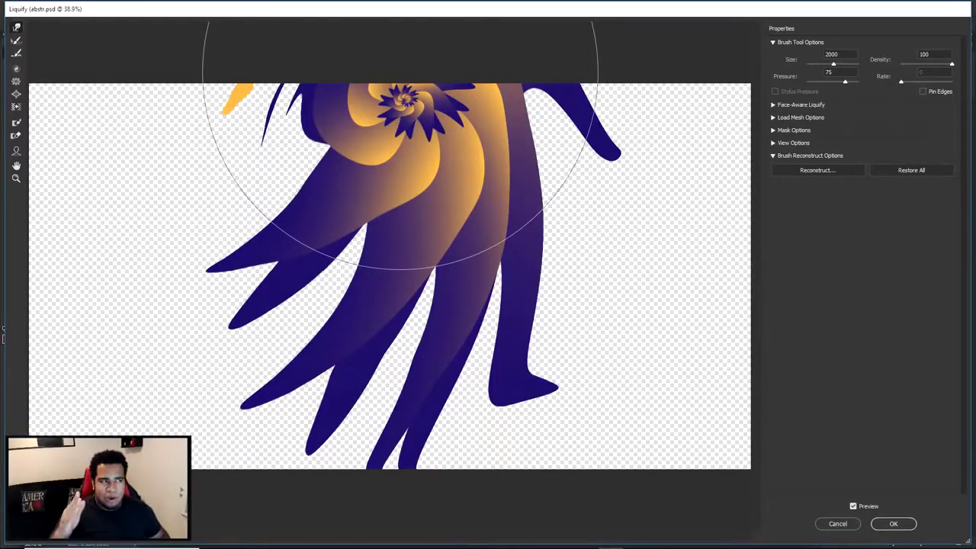
mouse_move(400, 71)
left_mouse_down()
mouse_move(153, 400)
mouse_move(717, 8)
mouse_move(114, 365)
mouse_move(457, 336)
mouse_move(519, 114)
left_mouse_up()
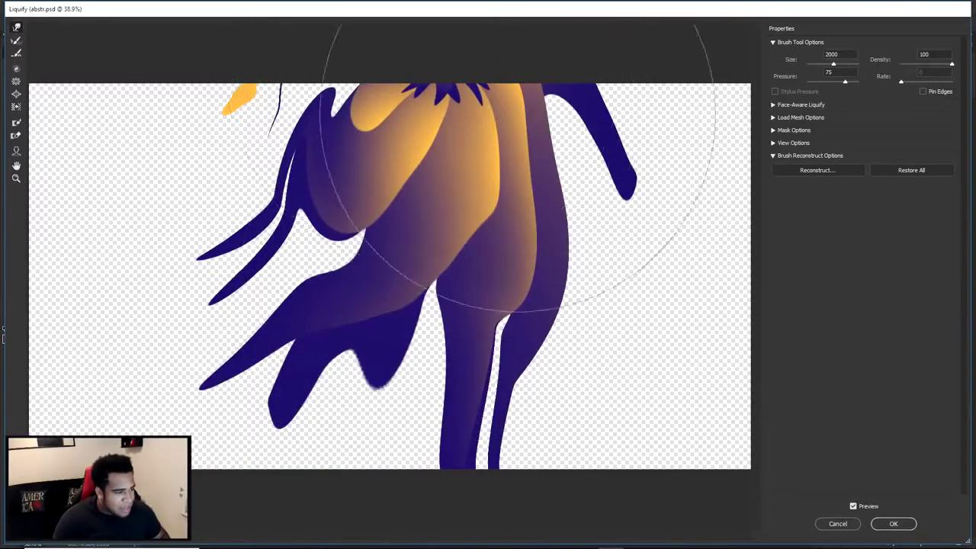
left_click(909, 170)
mouse_move(179, 308)
left_mouse_down()
mouse_move(501, 196)
mouse_move(435, 305)
mouse_move(87, 371)
mouse_move(541, 76)
left_mouse_up()
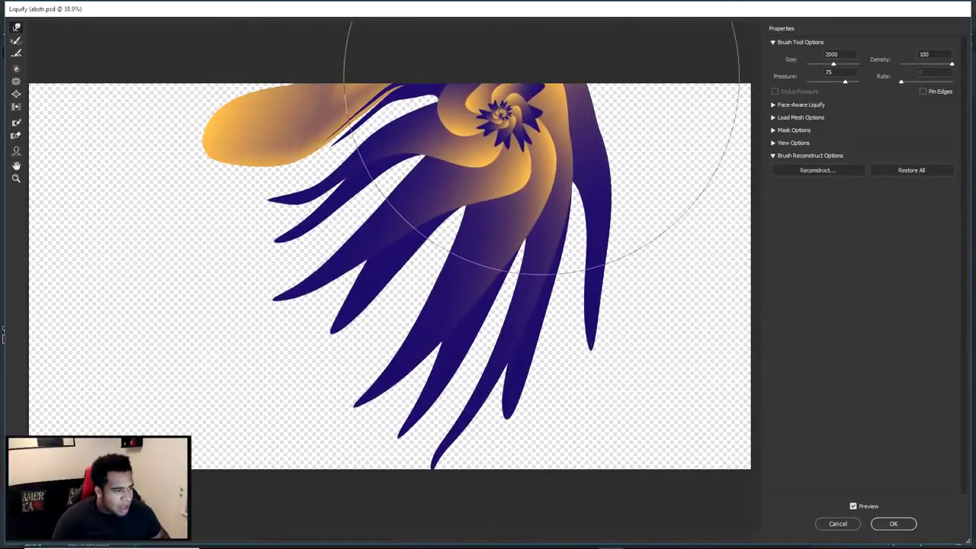
left_click(880, 170)
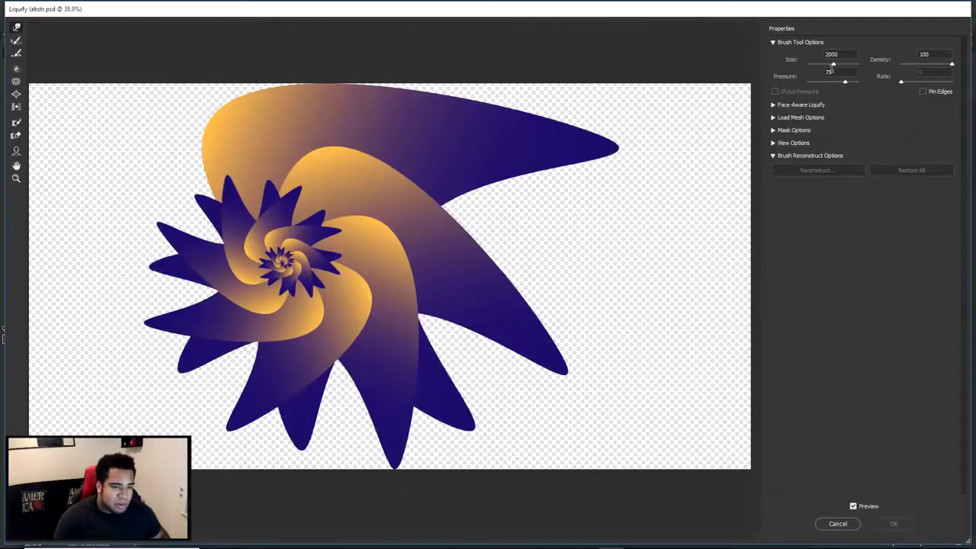
Try warping the spiral diagonally upward with a 1500 brush and undo the strokes.
type("1500")
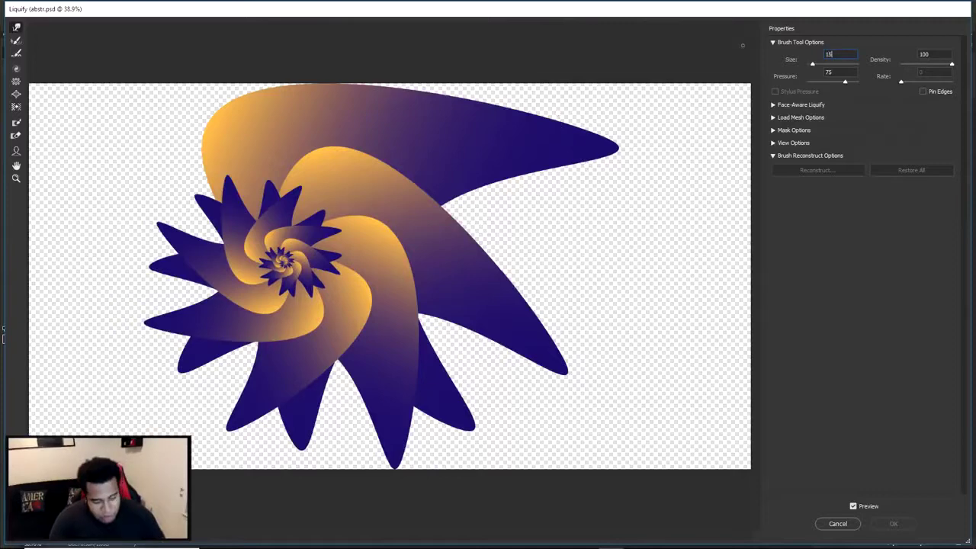
mouse_move(424, 327)
left_mouse_down()
mouse_move(337, 33)
mouse_move(468, 163)
mouse_move(363, 269)
mouse_move(425, 219)
mouse_move(547, 5)
left_mouse_up()
key("ctrl+z")
key("ctrl+z")
mouse_move(268, 331)
left_mouse_down()
mouse_move(461, 274)
mouse_move(504, 53)
mouse_move(353, 305)
mouse_move(537, 21)
left_mouse_up()
key("ctrl+z")
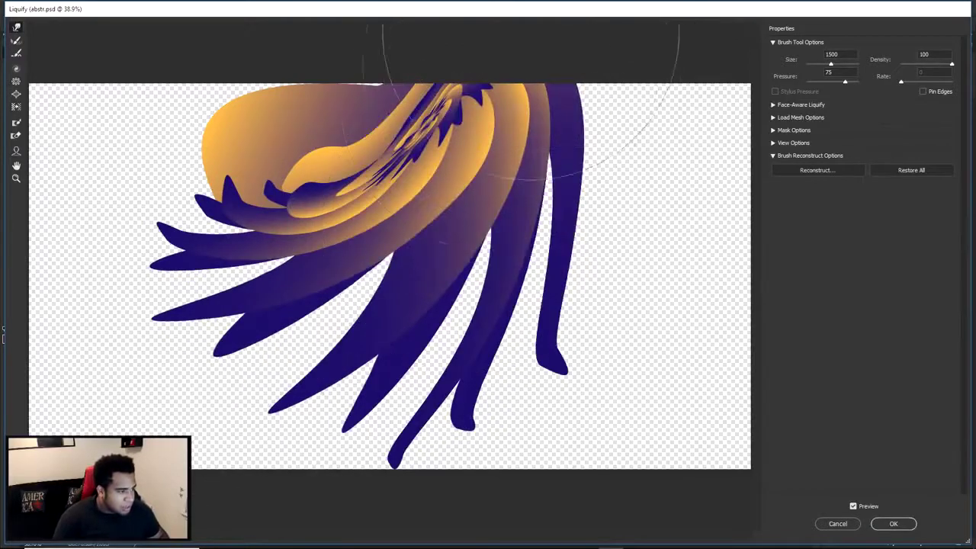
key("ctrl+z")
key("ctrl+shift+z")
key("ctrl+alt+z")
key("ctrl+shift+z")
key("ctrl+alt+z")
left_click_drag(328, 261, 564, 3)
key("ctrl+z")
Try several diagonal warp strokes across the spiral with an 1100 brush, undo them and restore the artwork.
left_click_drag(845, 53, 766, 62)
type("1100")
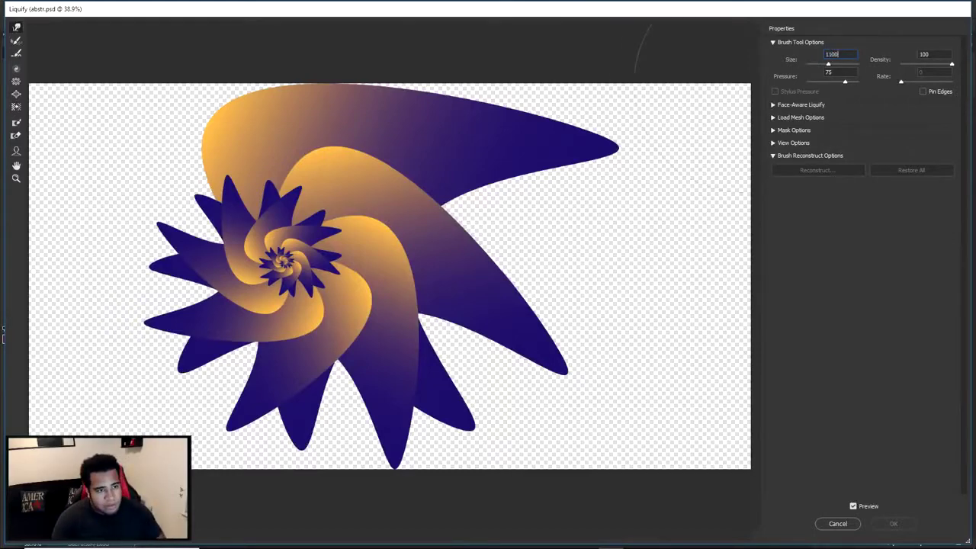
left_click_drag(252, 320, 487, 4)
key("ctrl+z")
mouse_move(282, 356)
left_mouse_down()
mouse_move(507, 92)
mouse_move(518, 11)
left_mouse_up()
key("ctrl+z")
mouse_move(305, 305)
left_mouse_down()
mouse_move(446, 172)
mouse_move(511, 35)
mouse_move(427, 130)
mouse_move(473, 35)
left_mouse_up()
key("ctrl+z")
mouse_move(451, 130)
left_mouse_down()
mouse_move(227, 333)
mouse_move(171, 354)
left_mouse_up()
key("ctrl+z")
mouse_move(215, 389)
left_mouse_down()
mouse_move(379, 228)
mouse_move(477, 43)
left_mouse_up()
key("ctrl+z")
left_click_drag(309, 312, 495, 38)
key("ctrl+alt+z")
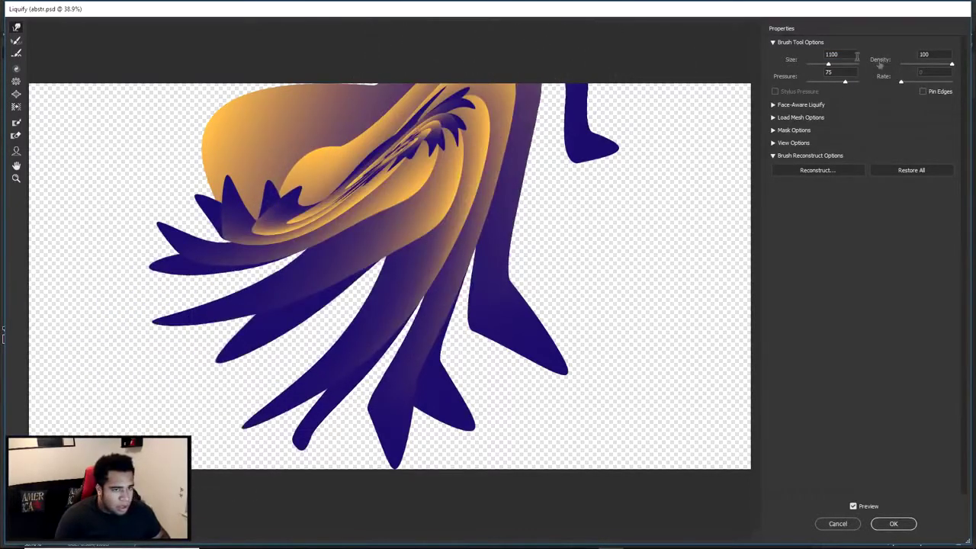
left_click(911, 170)
Set the Liquify brush size to 1300, warp the spiral from lower left to upper right and apply the filter.
left_click_drag(828, 64, 824, 64)
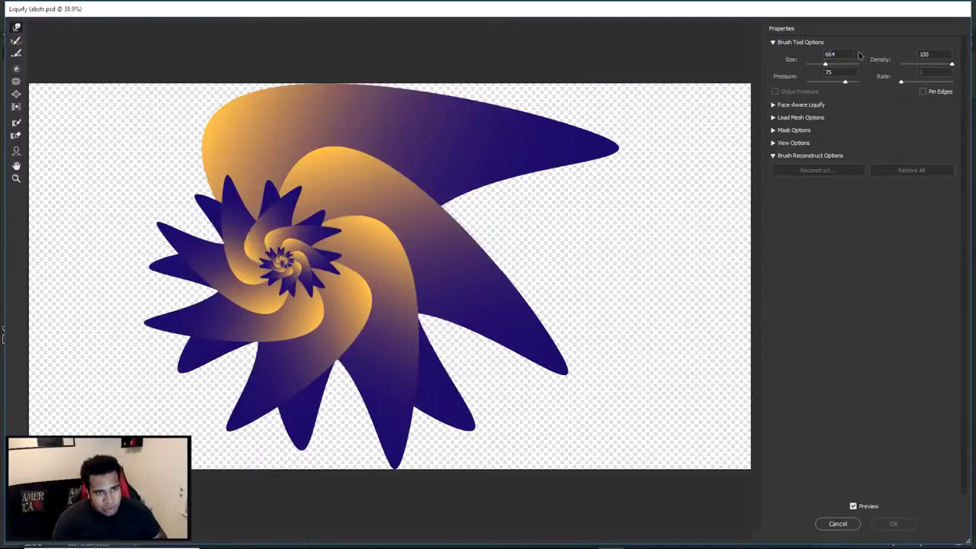
type("1300")
left_click_drag(272, 342, 495, 32)
key("ctrl+z")
mouse_move(259, 351)
left_mouse_down()
mouse_move(479, 175)
mouse_move(457, 114)
left_mouse_up()
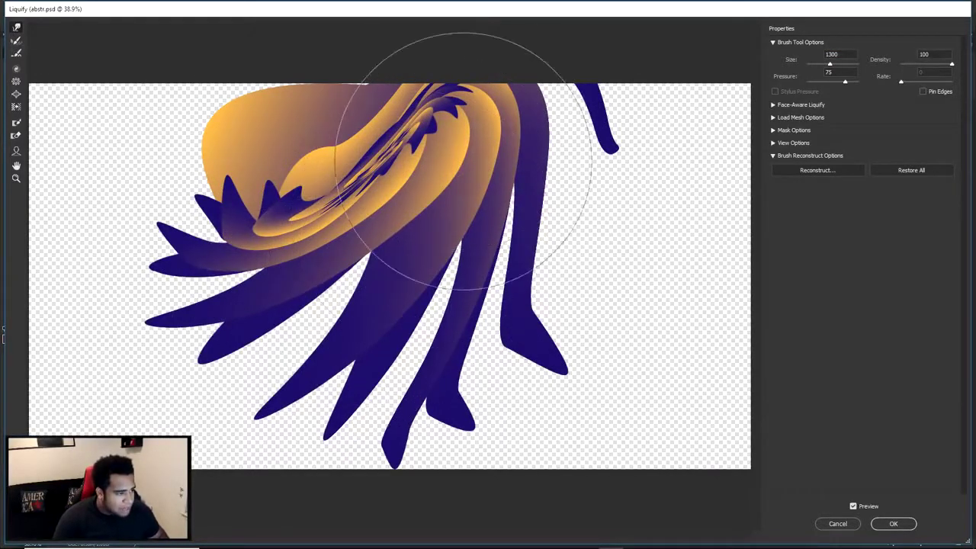
key("ctrl+alt+z")
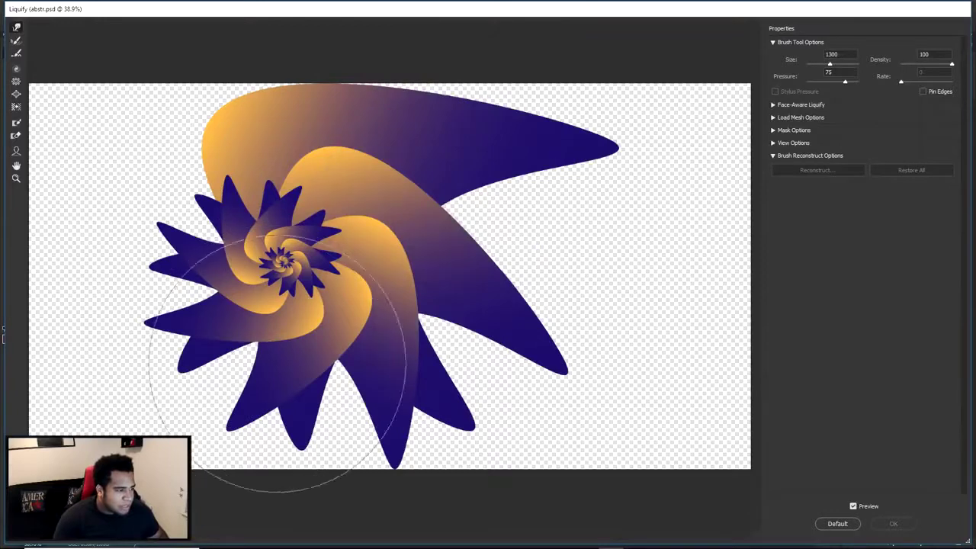
left_click_drag(266, 414, 499, 4)
left_click(887, 519)
Move the warped spiral to the left side of the banner, clear of the ABSTRACT title.
mouse_move(605, 296)
left_mouse_down()
mouse_move(301, 335)
mouse_move(254, 309)
mouse_move(261, 302)
mouse_move(323, 331)
mouse_move(337, 322)
left_mouse_up()
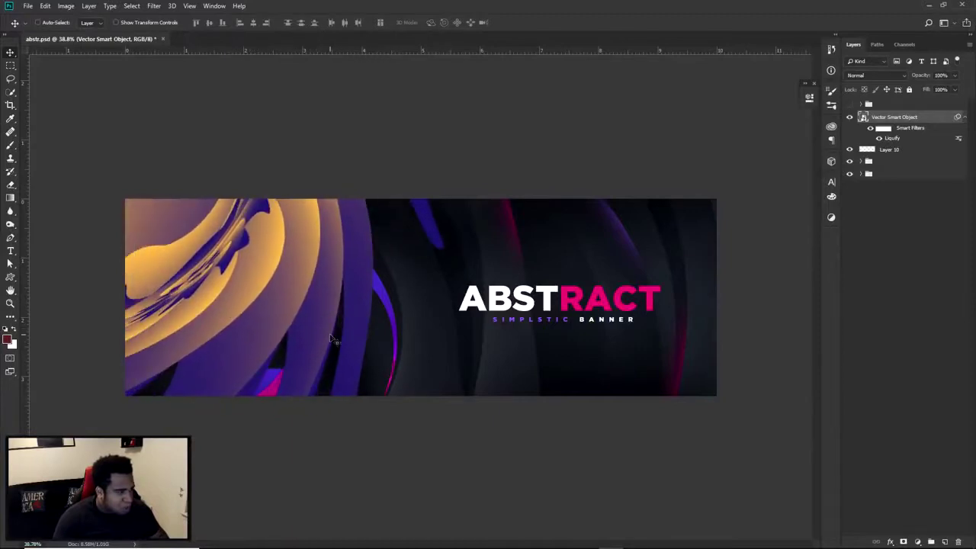
scroll(287, 298, "up", 2)
scroll(333, 262, "down", 2)
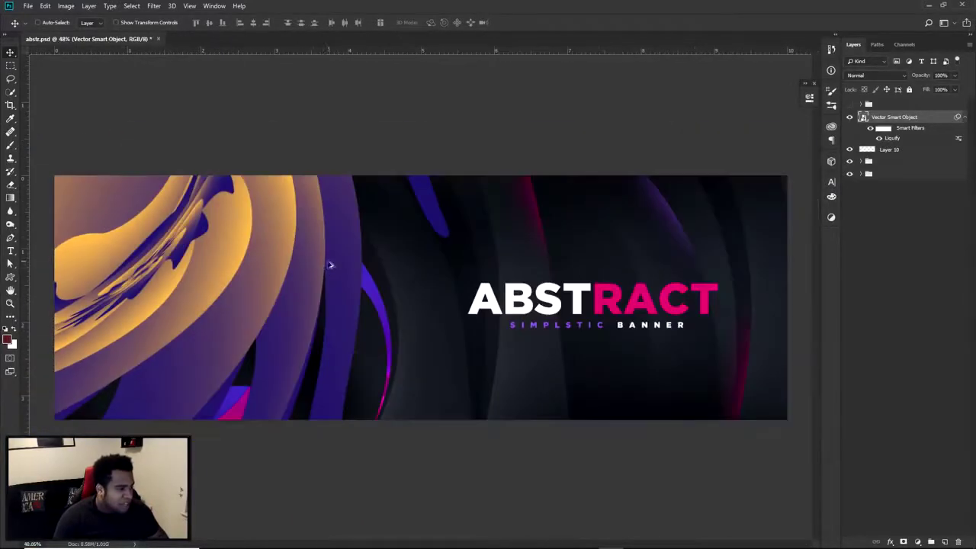
Select the distorted inner part of the warped spiral with the Quick Selection tool, up to the upper-left corner.
key("w")
left_click_drag(233, 244, 160, 300)
right_click(10, 91)
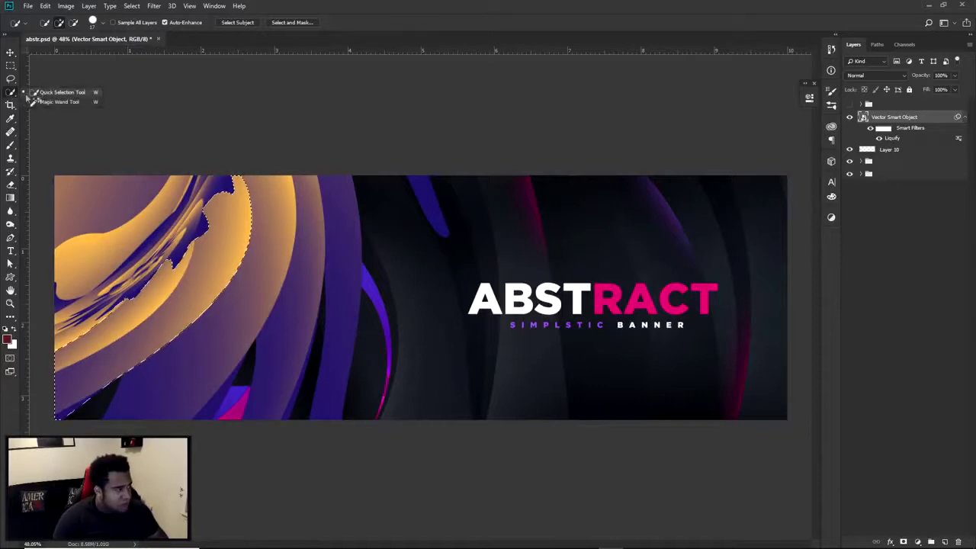
left_click(67, 95)
mouse_move(166, 220)
left_mouse_down()
mouse_move(200, 200)
mouse_move(138, 224)
left_mouse_up()
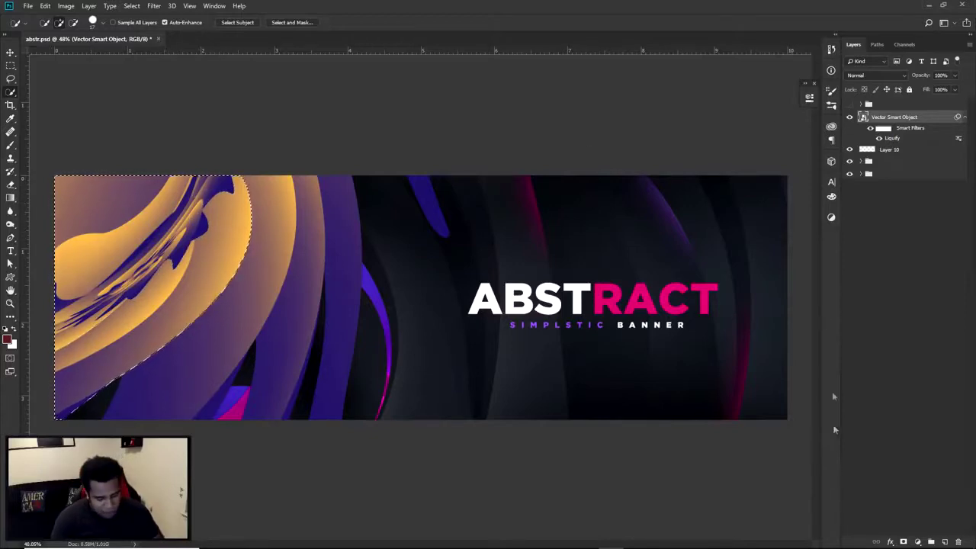
Invert the selection to mask out the spiral's distorted inner part, and move the masked artwork slightly left.
key("m")
right_click(499, 300)
left_click(526, 309)
left_click(901, 542)
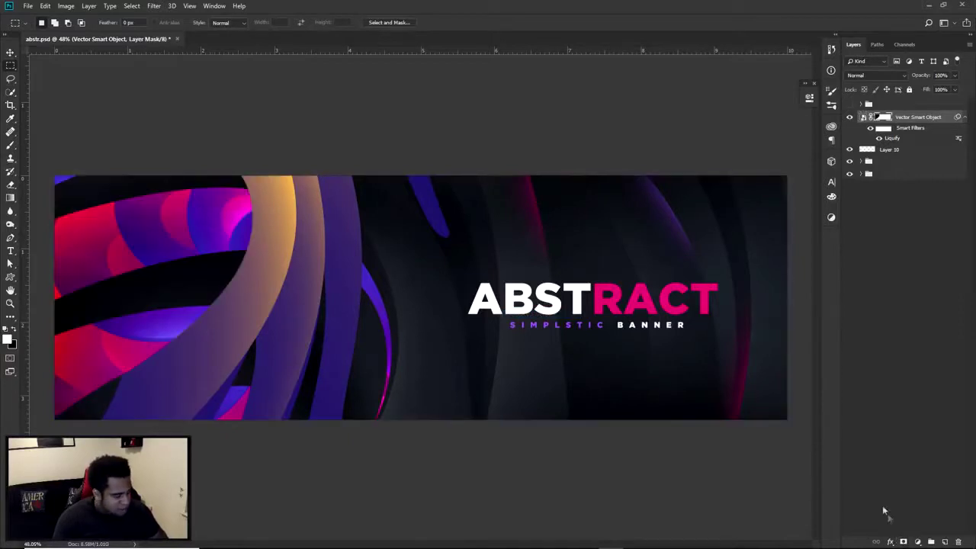
key("v")
left_click_drag(436, 256, 405, 256)
Add a Gradient Map adjustment with the black-to-white preset and clip it to the warped spiral layer.
left_click(917, 542)
left_click(899, 516)
left_click(690, 132)
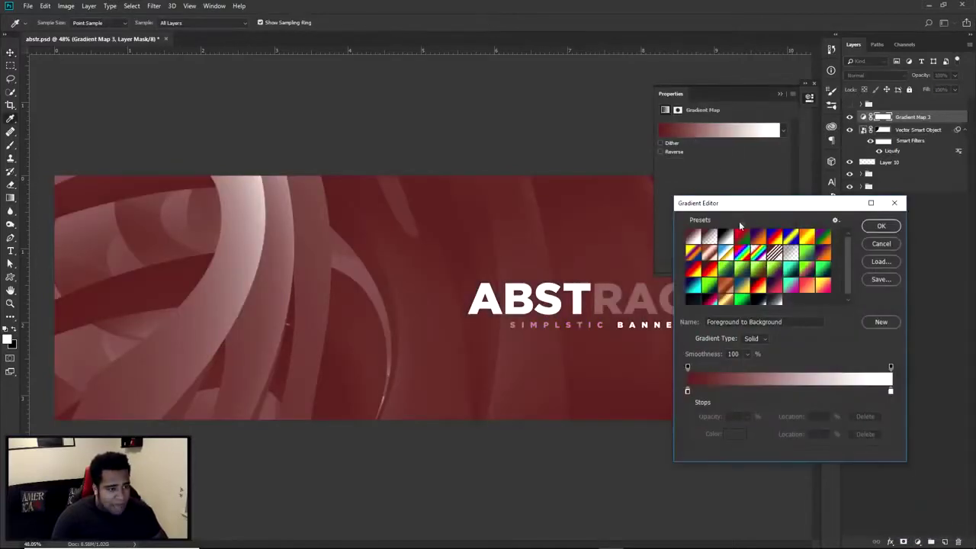
left_click(727, 239)
left_click(880, 226)
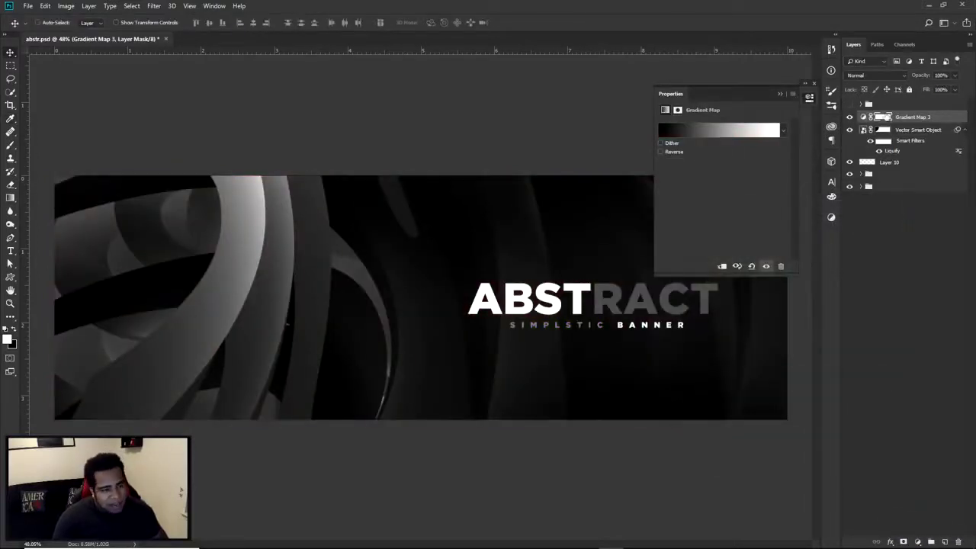
left_click(809, 98)
right_click(914, 118)
left_click(894, 283)
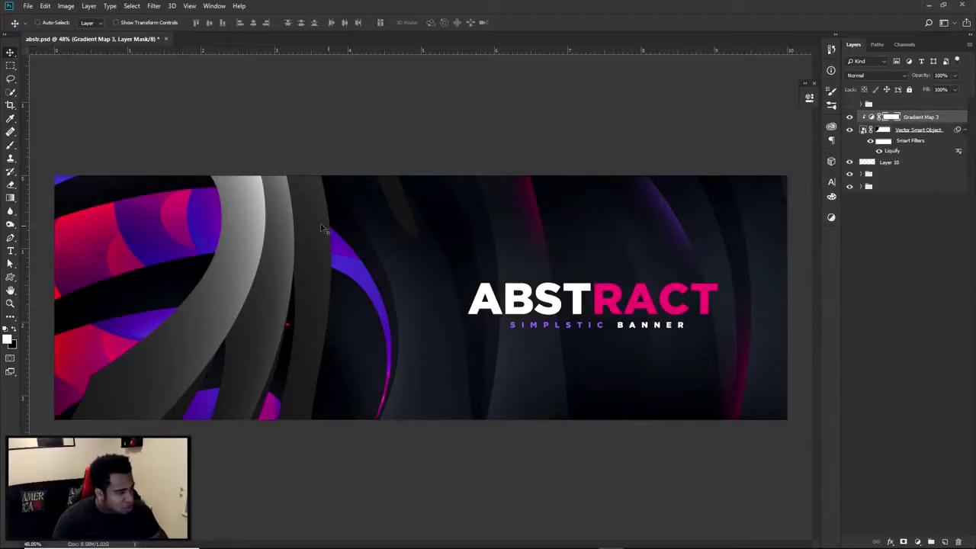
Try merging the Gradient Map with the spiral layer and moving the merged artwork right, and undo it.
left_click(863, 131, "shift")
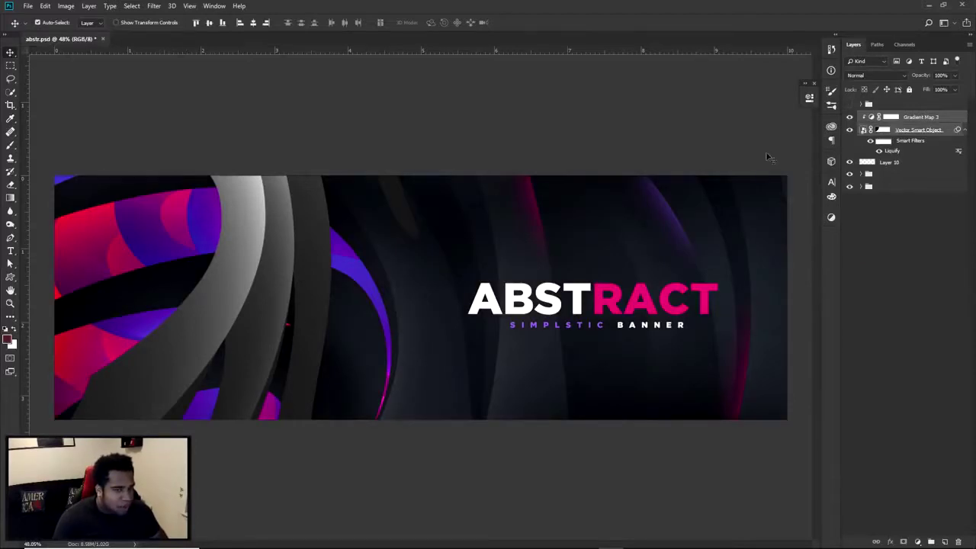
key("ctrl+e")
left_click_drag(518, 299, 677, 301)
key("ctrl+alt+z")
key("ctrl+alt+z")
key("ctrl+alt+z")
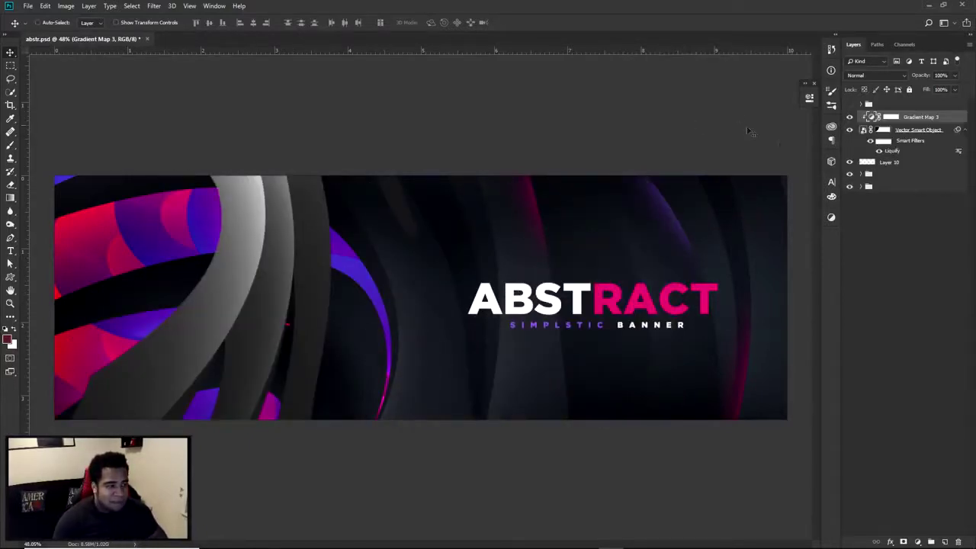
Set the Gradient Map's dark colour stop to #181a1f, keep the light stop white, and apply the gradient.
double_click(874, 118)
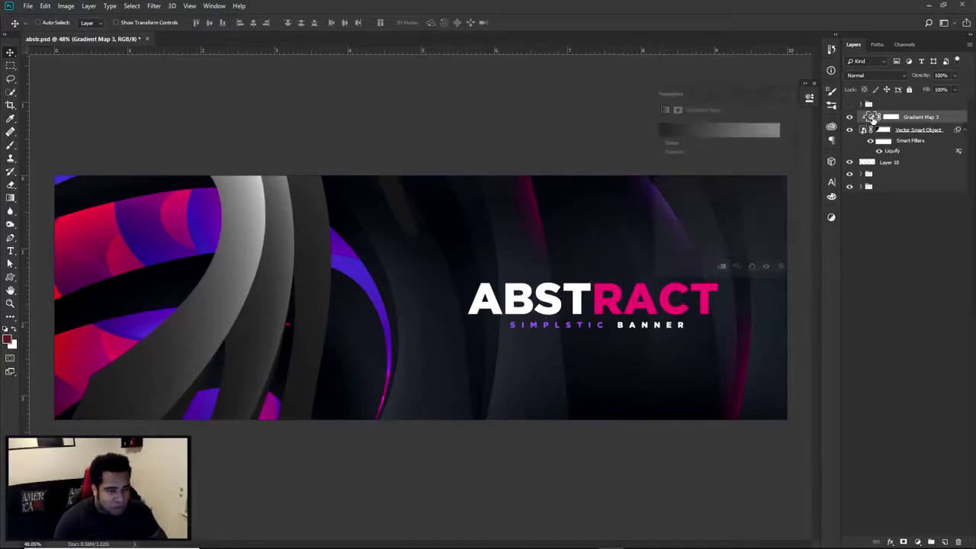
left_click(698, 132)
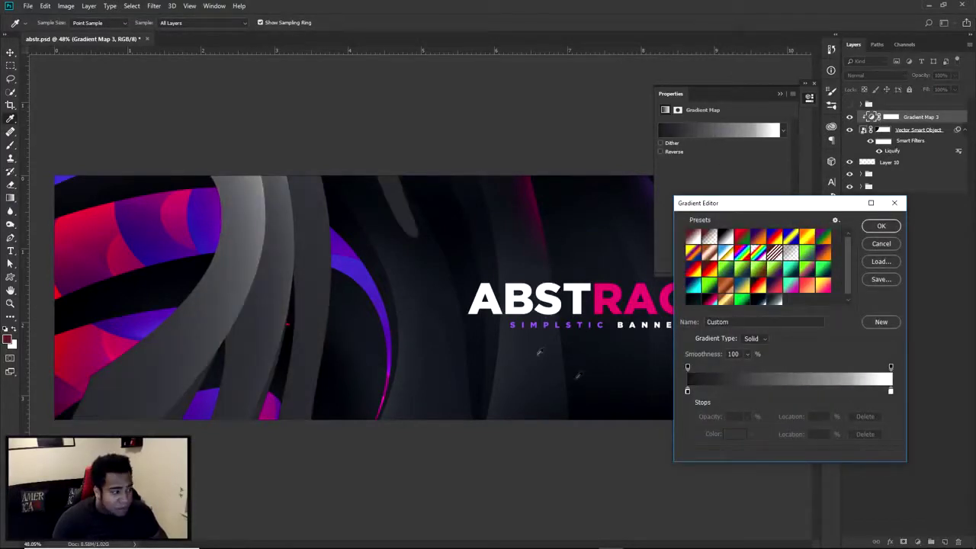
double_click(687, 390)
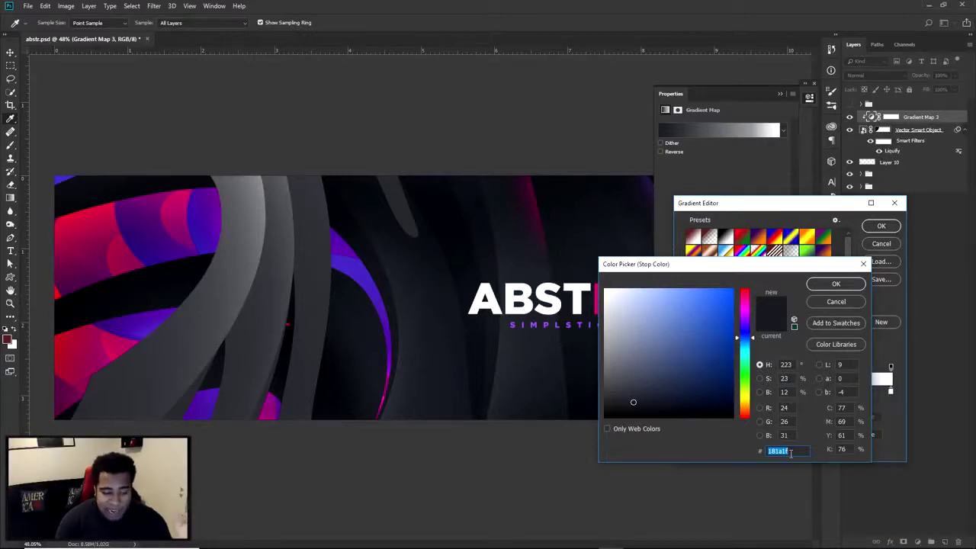
left_click(835, 284)
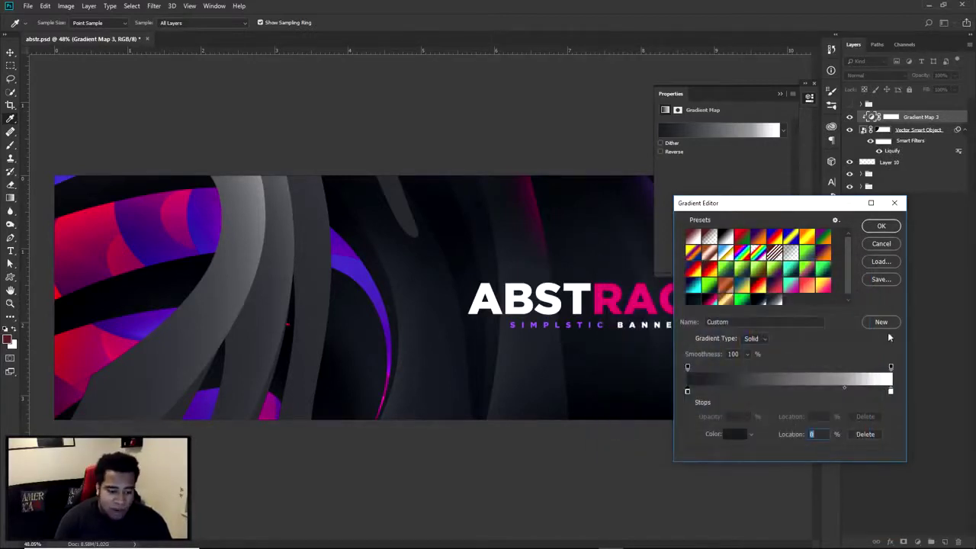
left_click(891, 391)
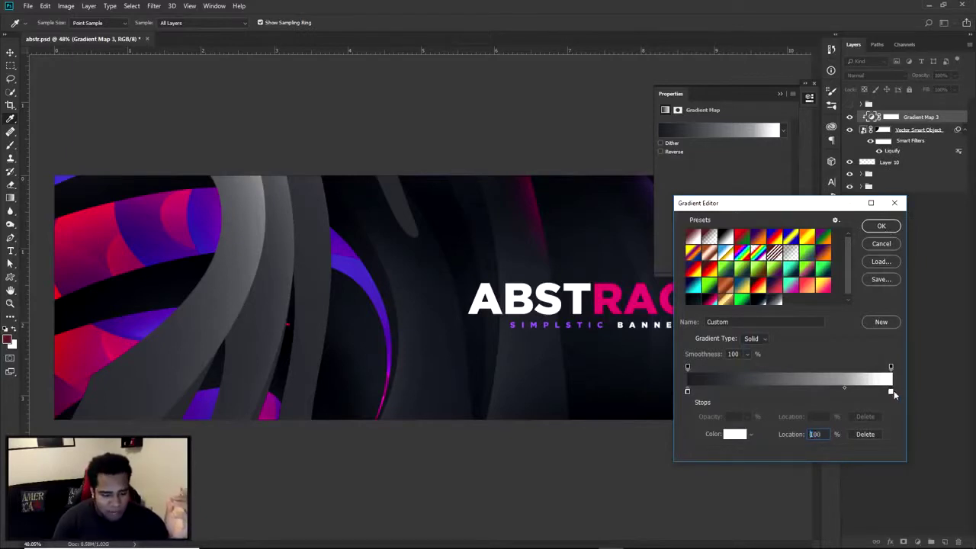
double_click(892, 392)
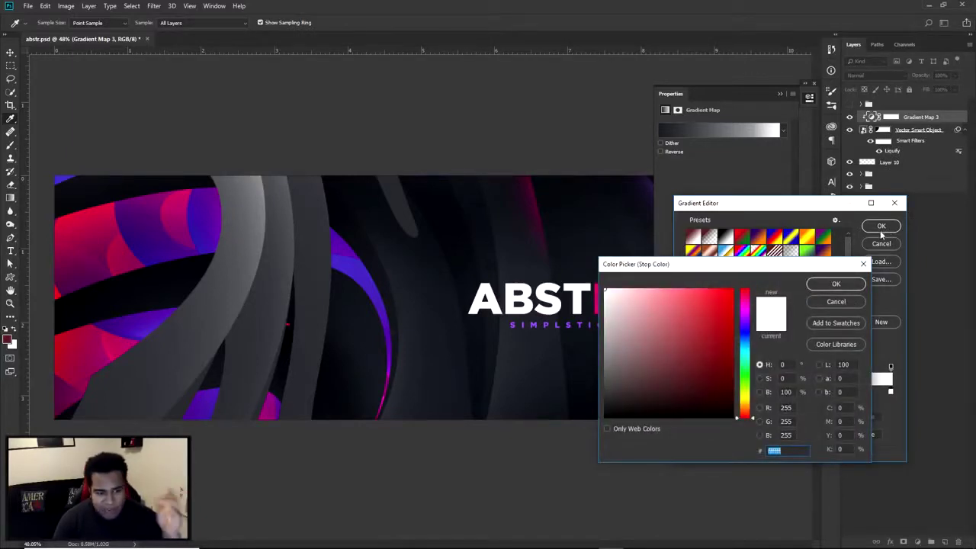
left_click(849, 286)
left_click(880, 226)
left_click(808, 97)
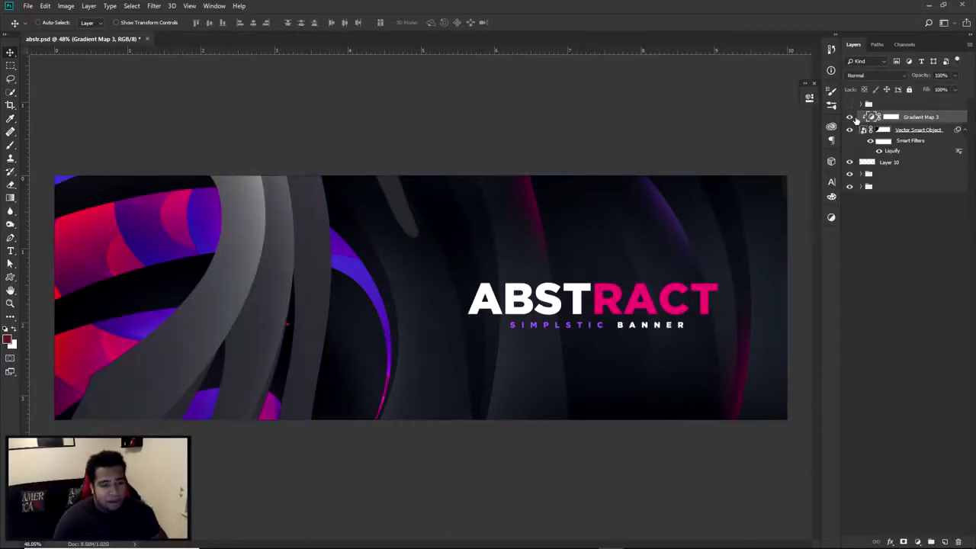
Delete the warped spiral layer together with its clipped Gradient Map adjustment.
left_click(906, 131, "shift")
key("ctrl+e")
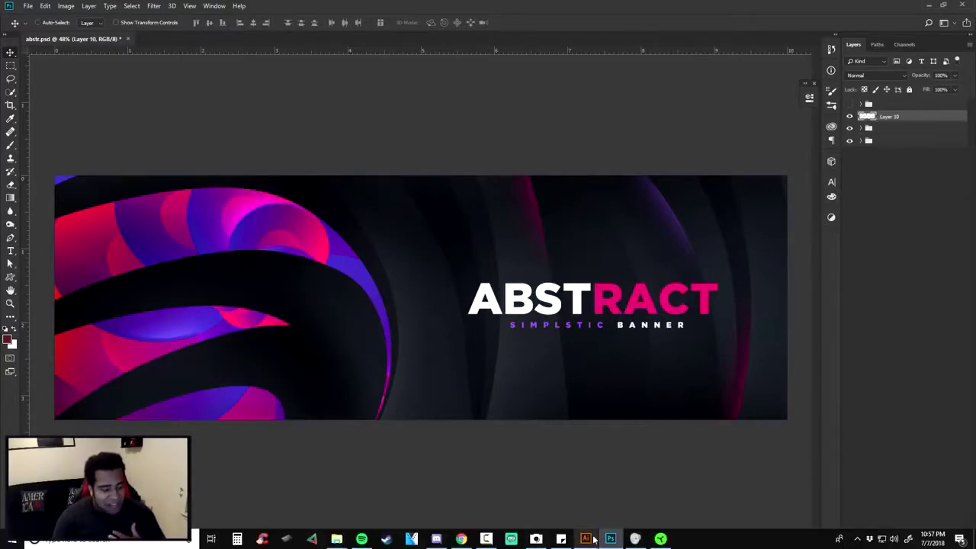
Switch to Illustrator, deselect the spiral's path, and lock and hide layer 1.
left_click(585, 538)
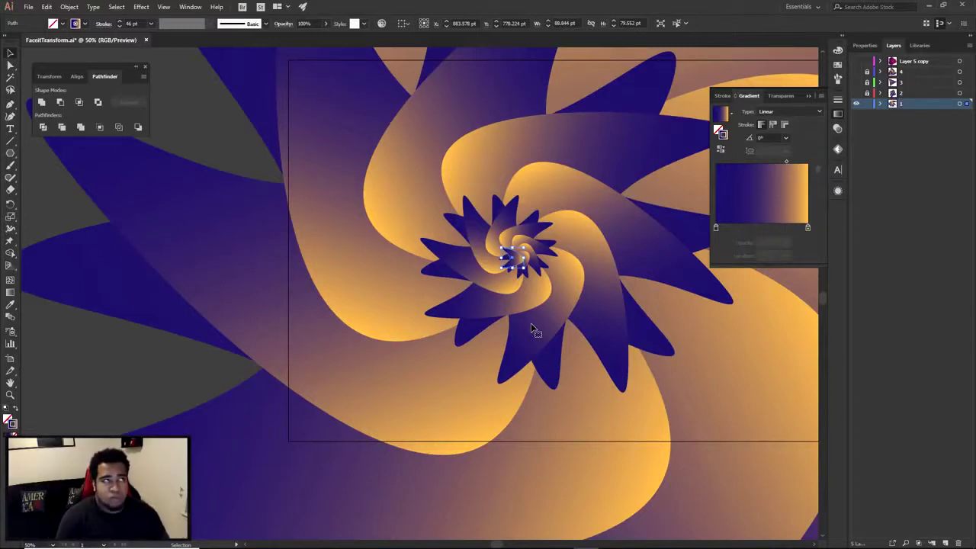
scroll(555, 304, "down", 1)
key("a")
left_click(322, 187)
left_click_drag(572, 258, 497, 265)
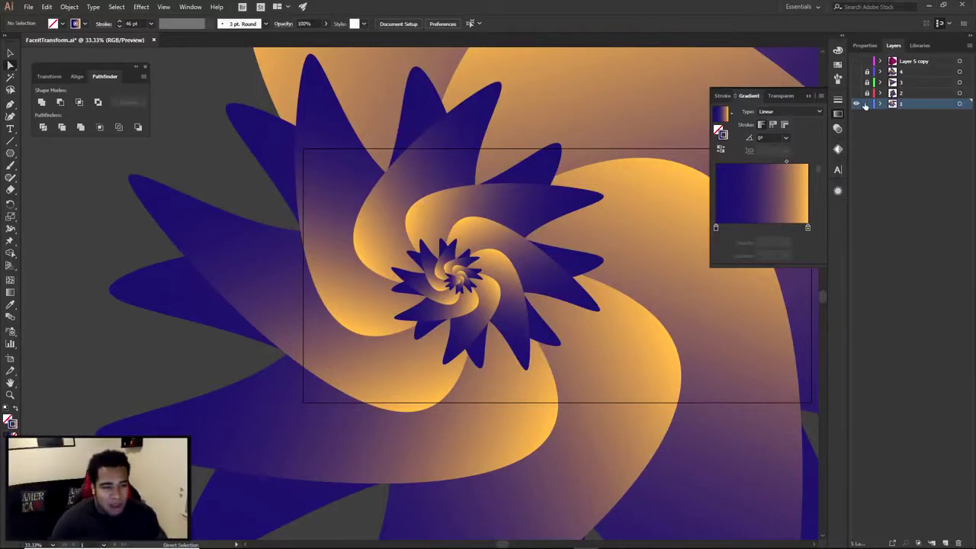
key("ctrl+y")
key("ctrl+minus")
key("ctrl+minus")
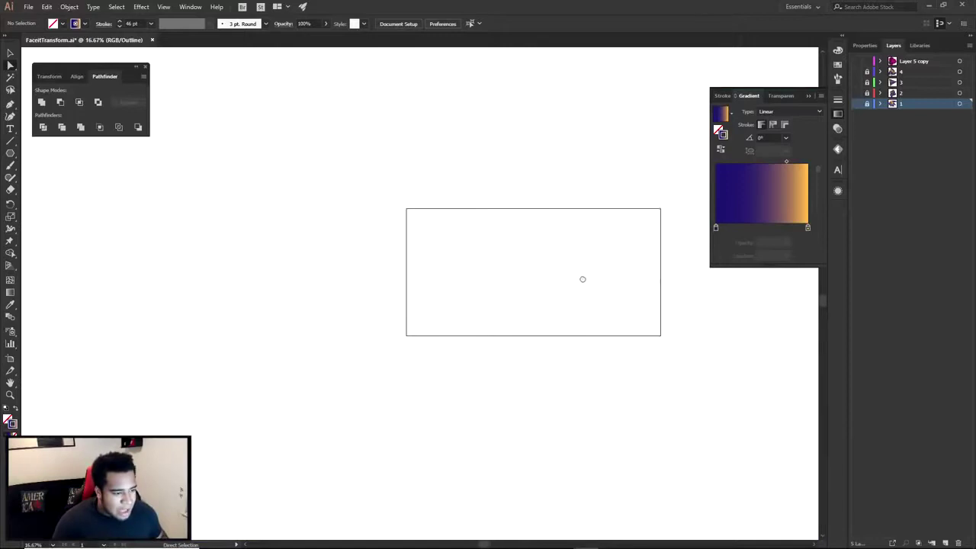
scroll(527, 272, "up", 1)
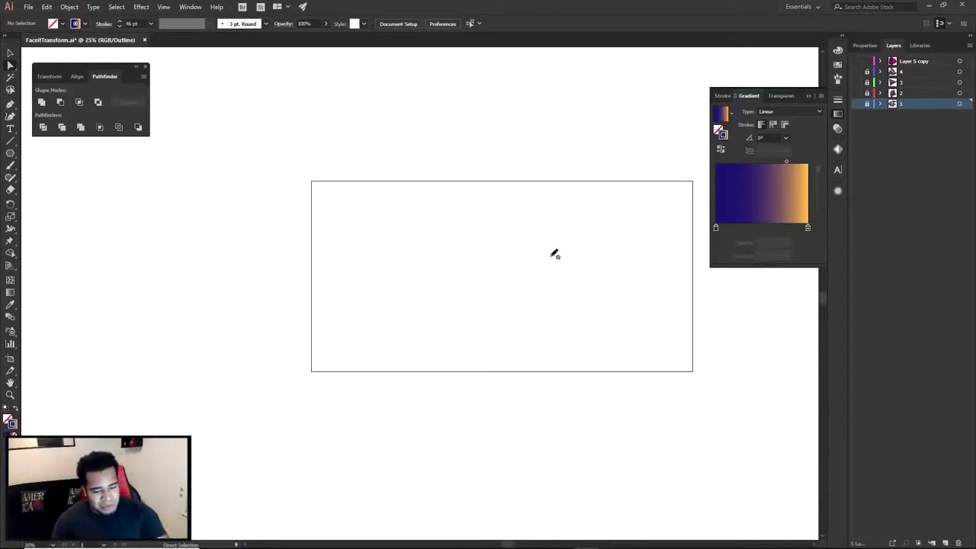
left_click(141, 7)
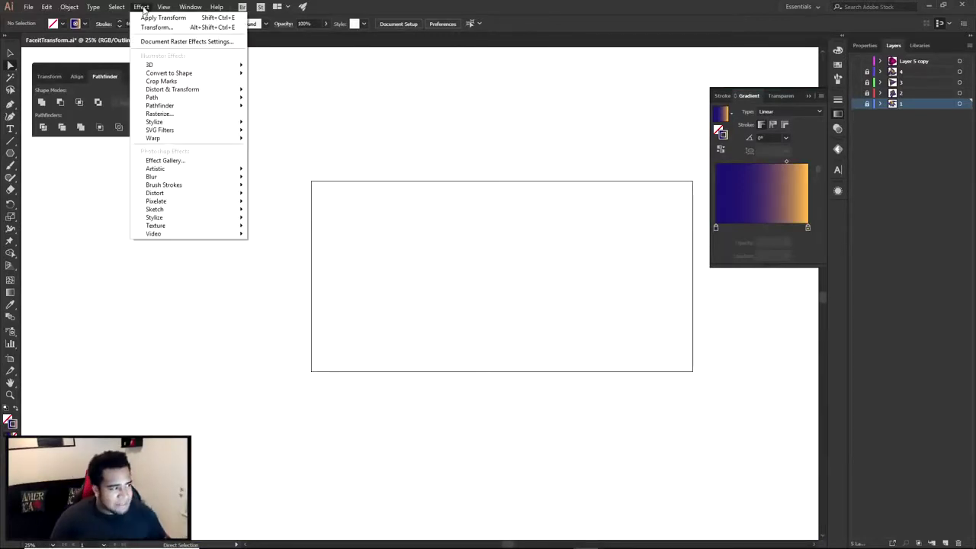
mouse_move(172, 89)
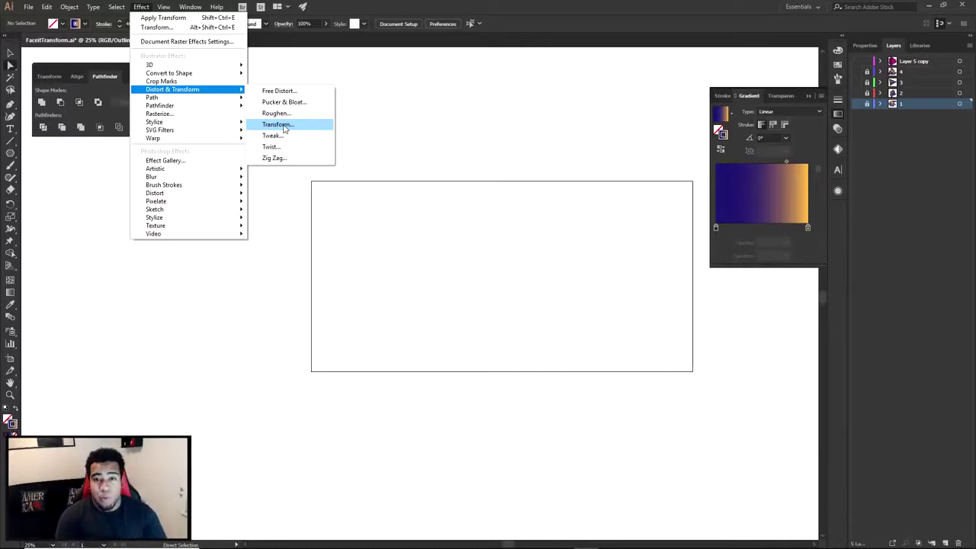
Make layer 4 visible to view its spiral artwork, keeping layer 3 hidden.
left_click(856, 82)
left_click(856, 82)
left_click(857, 72)
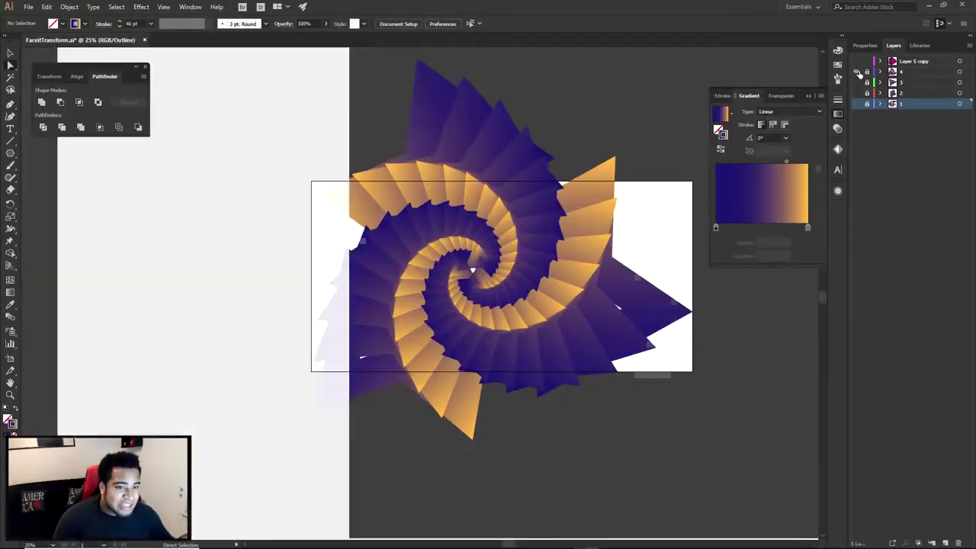